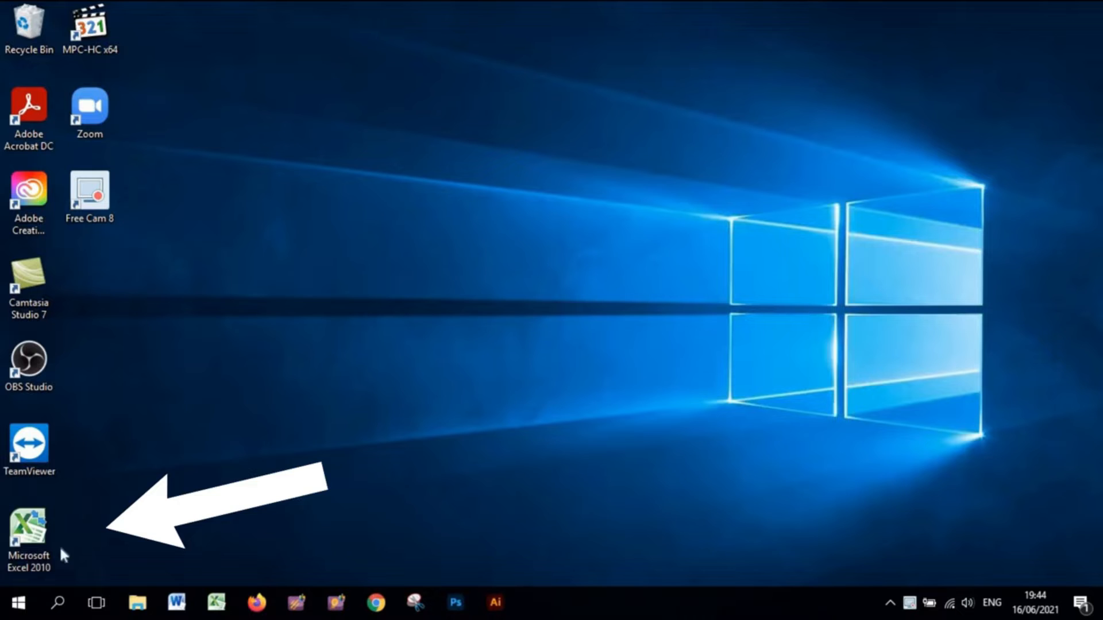
- Launch Microsoft Excel 2010 through the Start menu search and maximize its window
{"action": "right_click", "coordinate": [45, 533]}
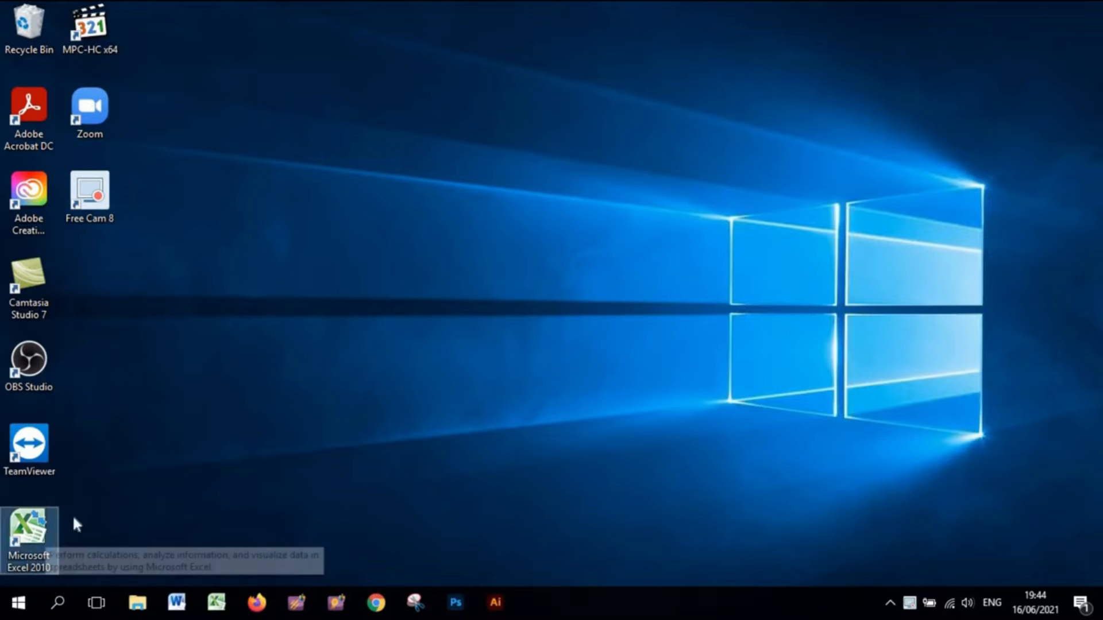
{"action": "left_click", "coordinate": [19, 603]}
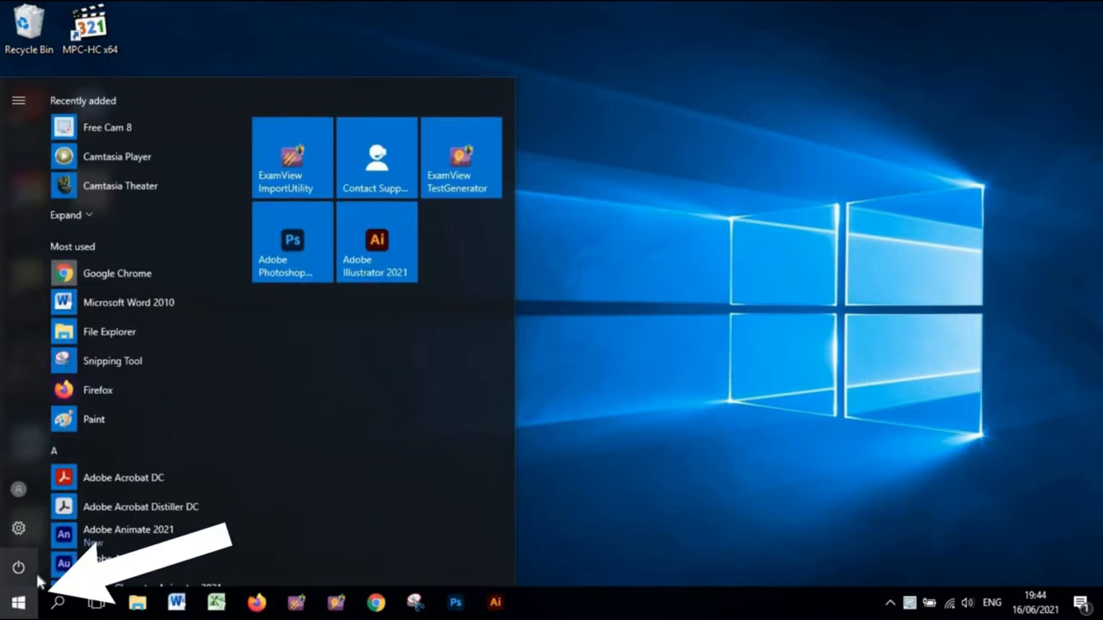
{"action": "type", "text": "ex"}
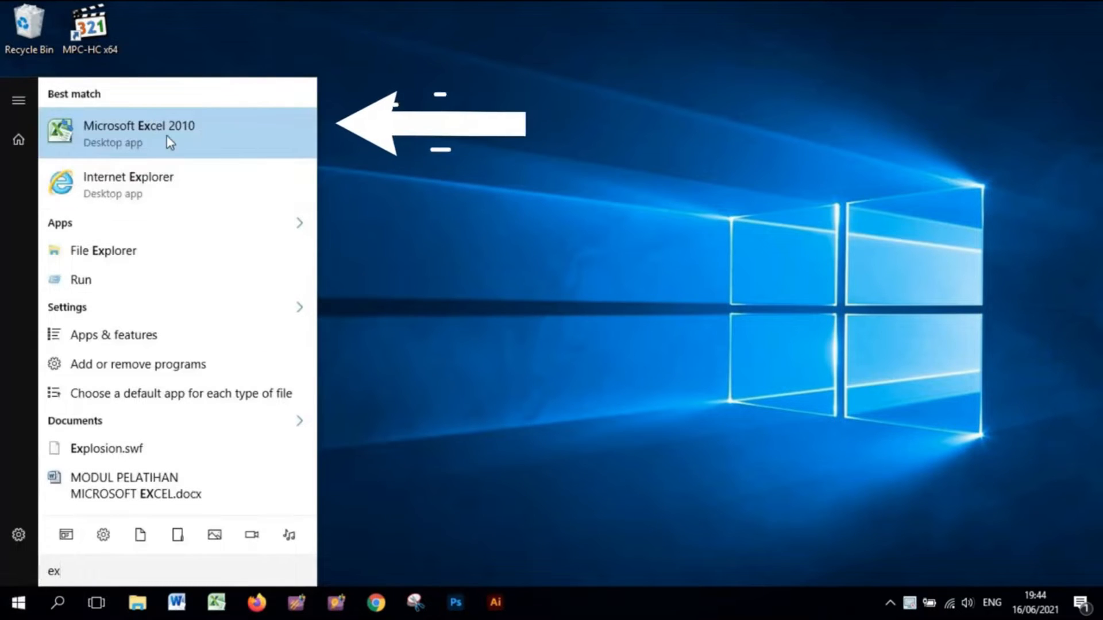
{"action": "left_click", "coordinate": [166, 137]}
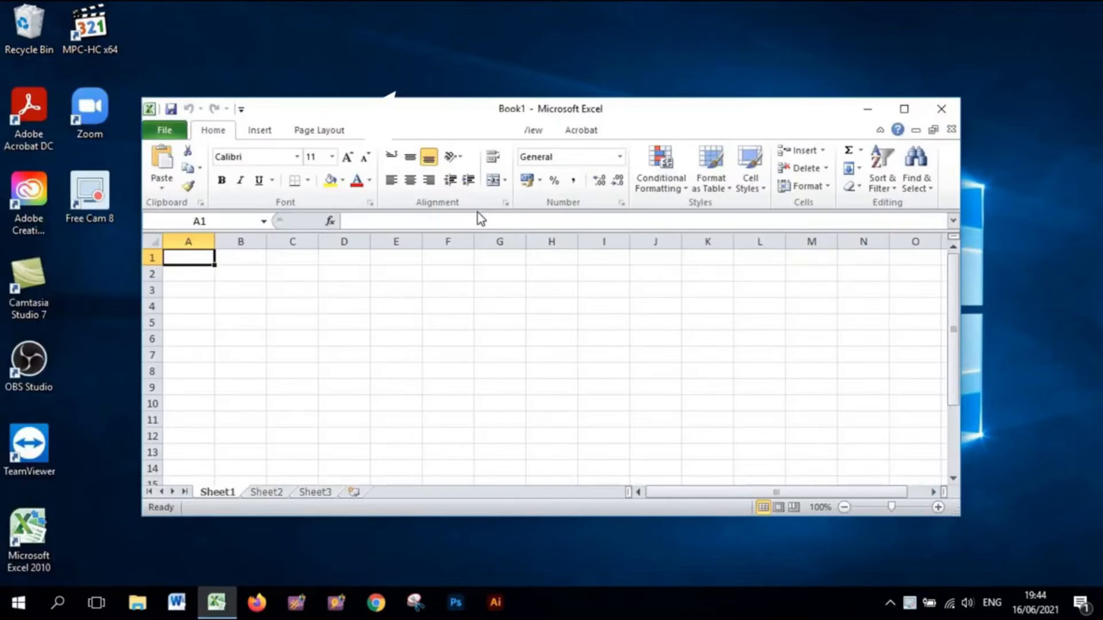
{"action": "left_click", "coordinate": [904, 109]}
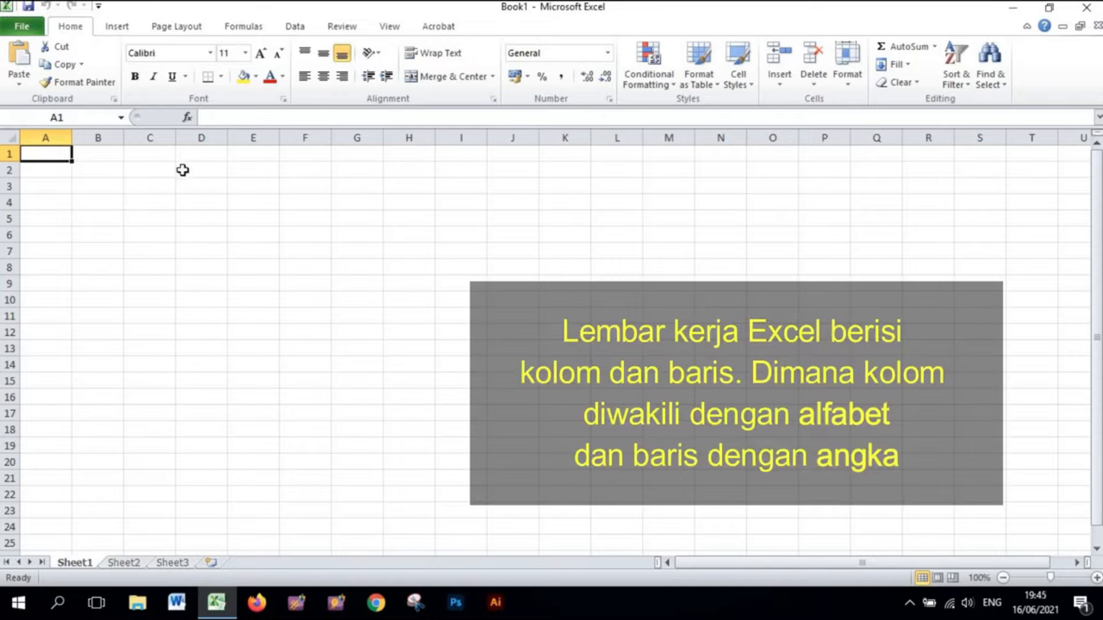
- Select a column, a row and individual cells to examine how columns and rows are labelled
{"action": "left_click", "coordinate": [152, 136]}
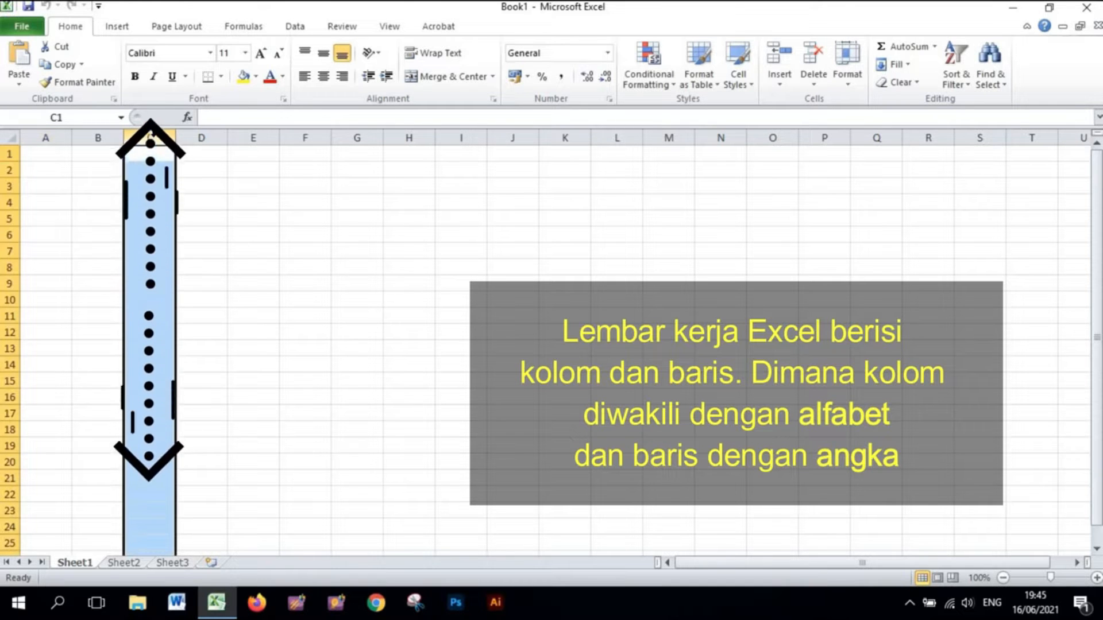
{"action": "left_click", "coordinate": [8, 266]}
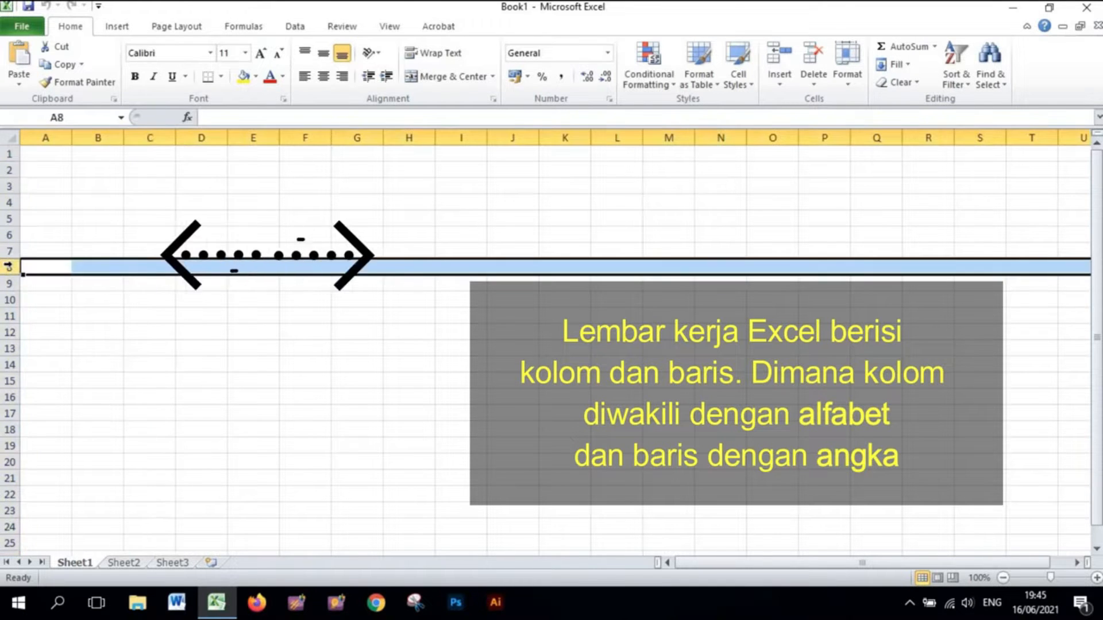
{"action": "left_click", "coordinate": [149, 134]}
{"action": "left_click", "coordinate": [221, 189]}
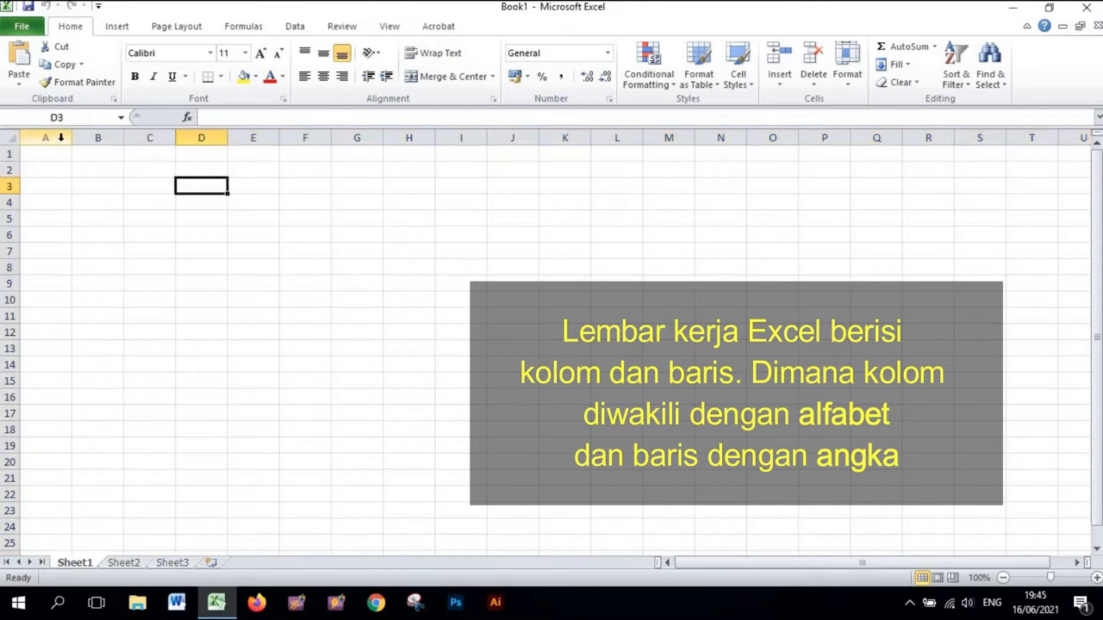
{"action": "left_click", "coordinate": [304, 252]}
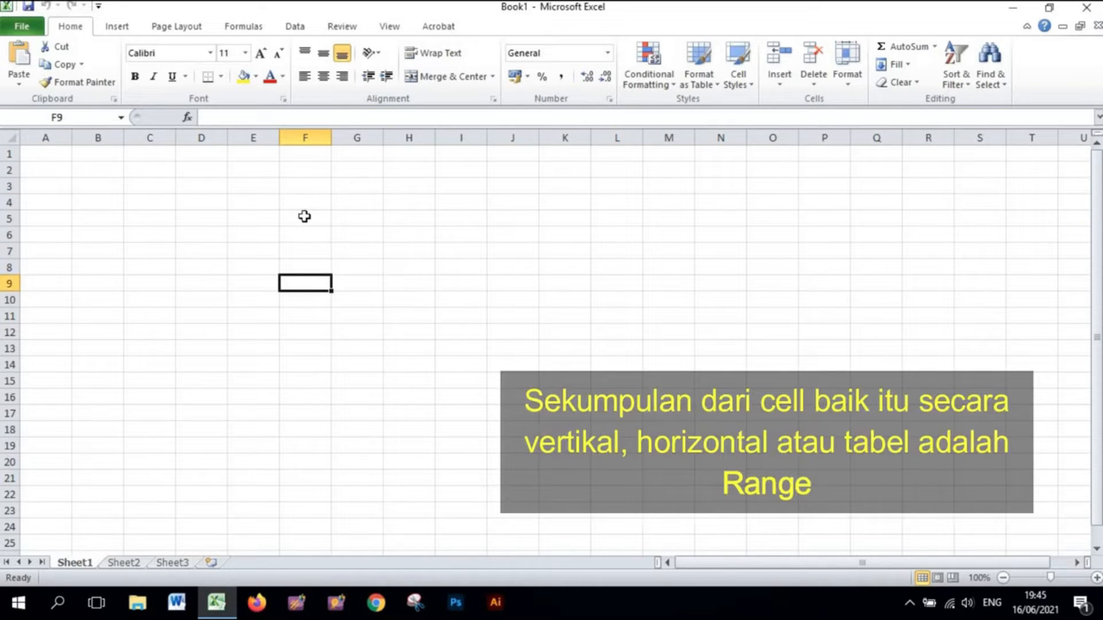
- Select a vertical, a horizontal and a rectangular range of cells starting at F5
{"action": "left_click_drag", "start_coordinate": [304, 216], "coordinate": [301, 384]}
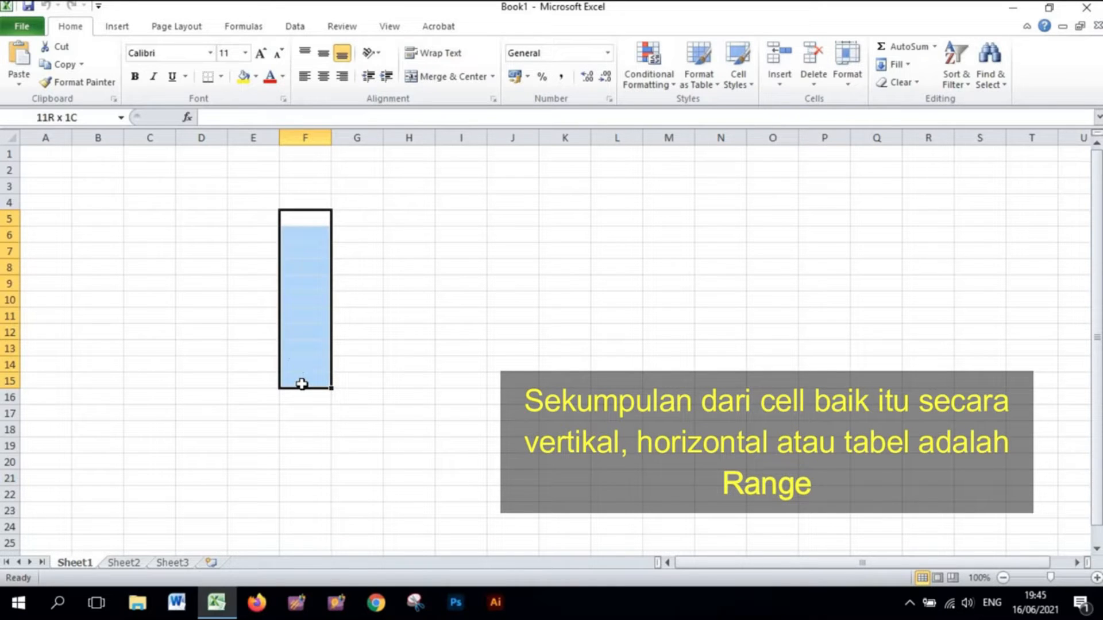
{"action": "left_click_drag", "start_coordinate": [303, 219], "coordinate": [573, 224]}
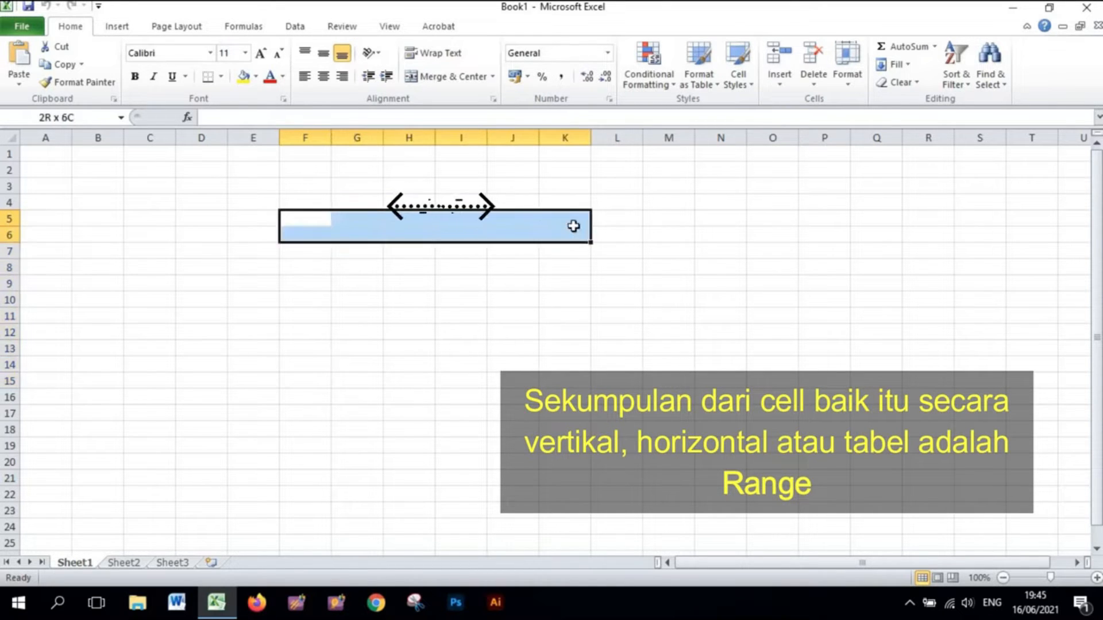
{"action": "left_click", "coordinate": [322, 365]}
{"action": "left_click_drag", "start_coordinate": [304, 223], "coordinate": [566, 337]}
{"action": "left_click", "coordinate": [512, 316]}
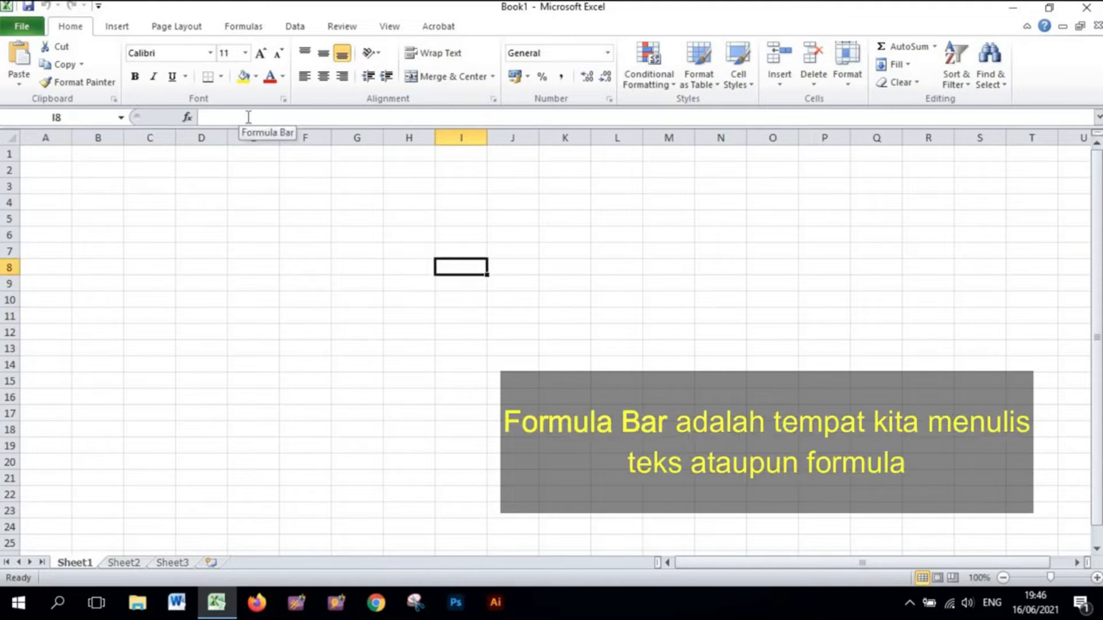
- Enter the text 'Tes Tulisan' in cell I8 through the formula bar
{"action": "left_click", "coordinate": [248, 117]}
{"action": "left_click", "coordinate": [248, 117]}
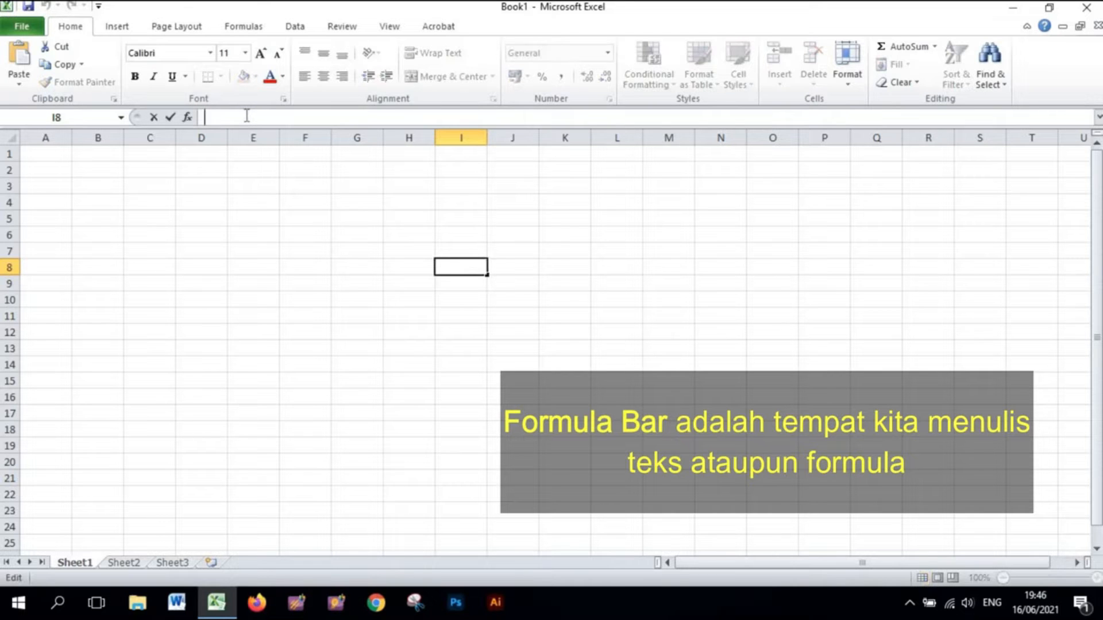
{"action": "type", "text": "T"}
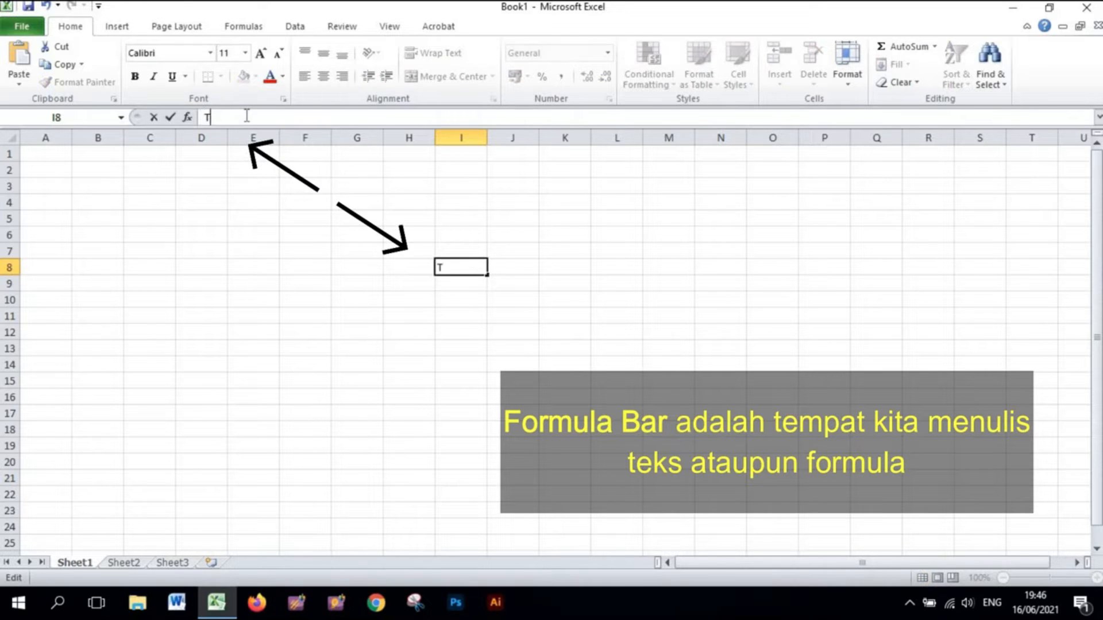
{"action": "type", "text": "es Tulisan"}
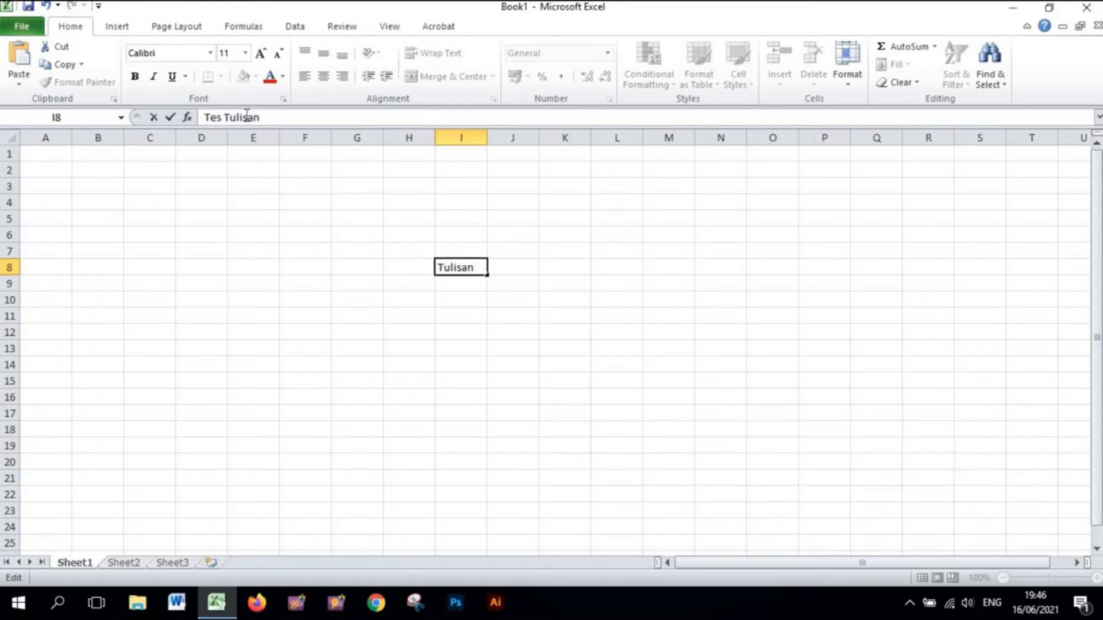
{"action": "left_click", "coordinate": [425, 319]}
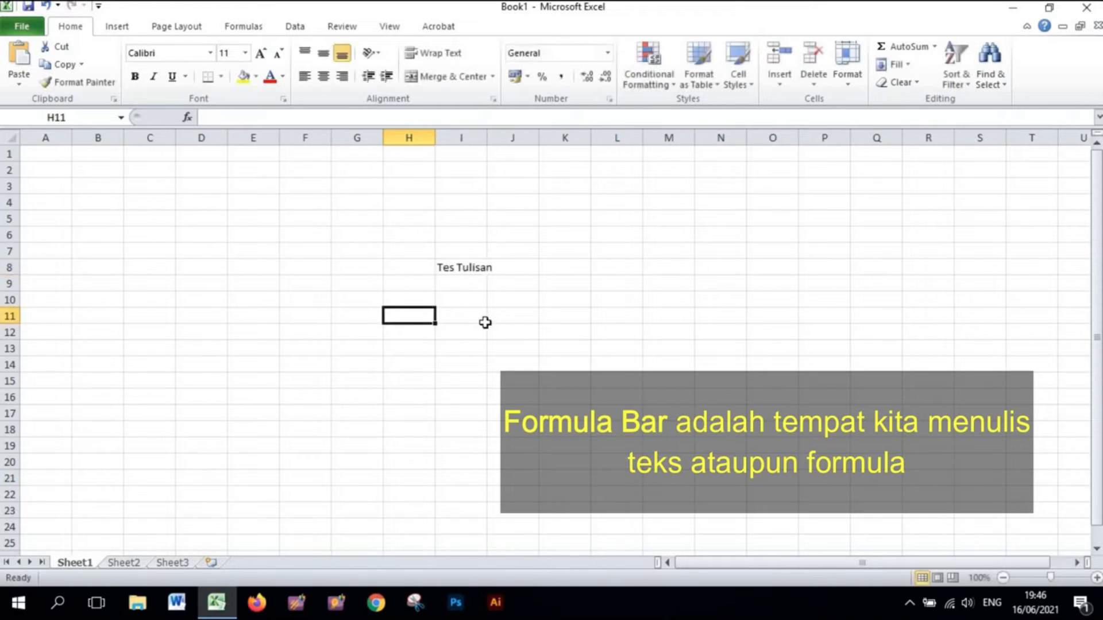
- Enter the text 'Tes Tulisan 2' in cell I9
{"action": "left_click", "coordinate": [447, 286]}
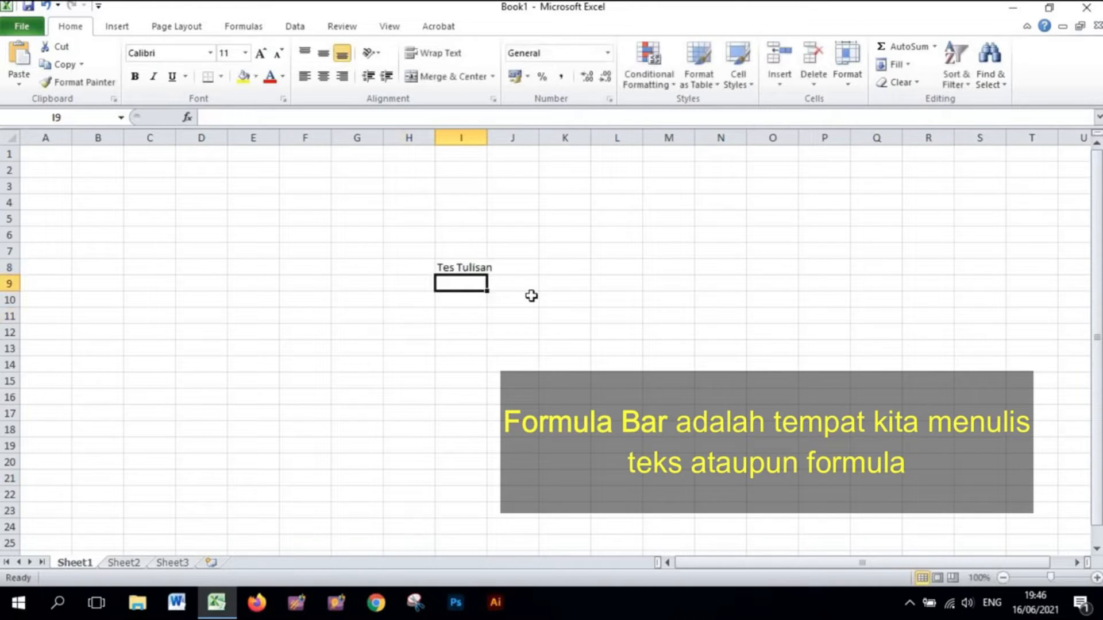
{"action": "type", "text": "Tes"}
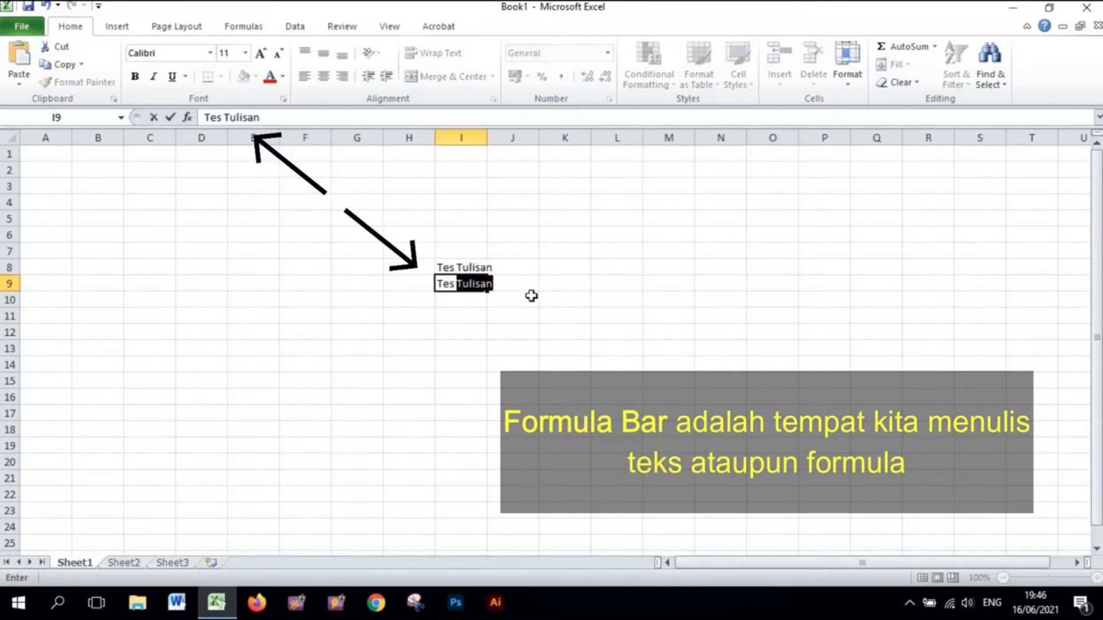
{"action": "type", "text": " t"}
{"action": "key", "text": "BackSpace"}
{"action": "type", "text": "Tulisa"}
{"action": "key", "text": "BackSpace"}
{"action": "key", "text": "BackSpace"}
{"action": "key", "text": "BackSpace"}
{"action": "key", "text": "BackSpace"}
{"action": "key", "text": "BackSpace"}
{"action": "key", "text": "BackSpace"}
{"action": "key", "text": "BackSpace"}
{"action": "type", "text": "Tulisan"}
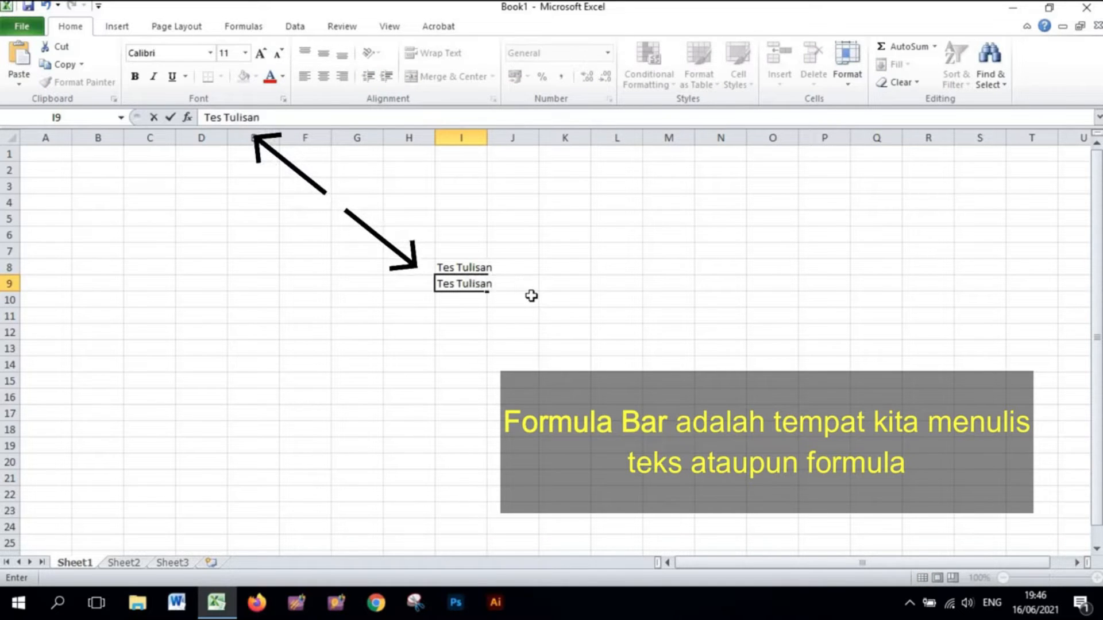
{"action": "type", "text": " 2"}
{"action": "left_click", "coordinate": [357, 251]}
- Widen columns G and I
{"action": "left_click_drag", "start_coordinate": [385, 138], "coordinate": [562, 138]}
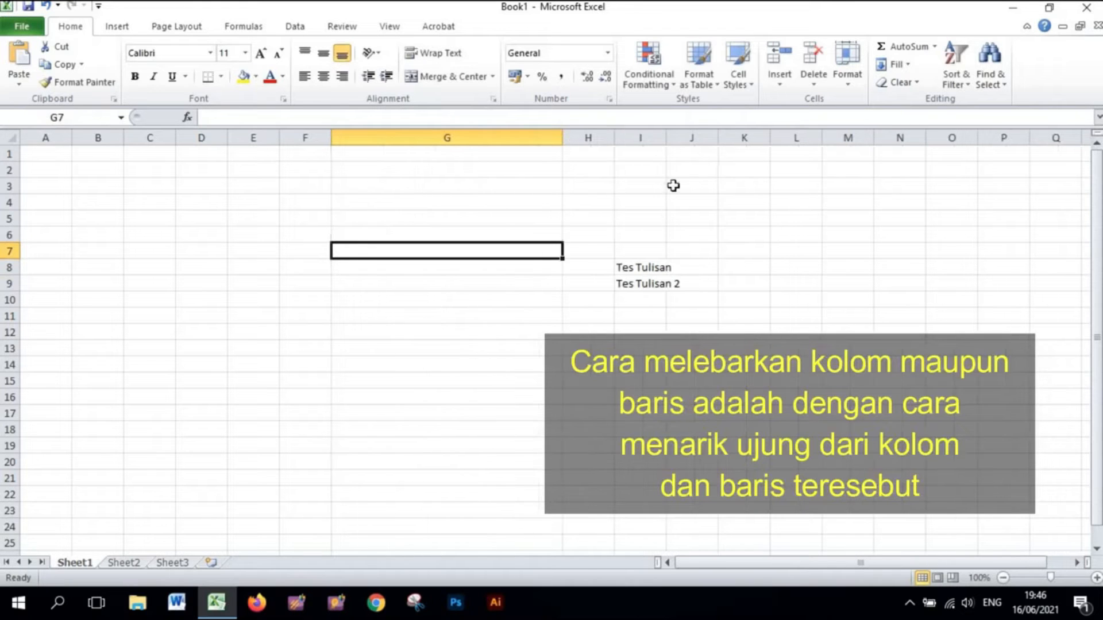
{"action": "left_click_drag", "start_coordinate": [663, 138], "coordinate": [853, 138]}
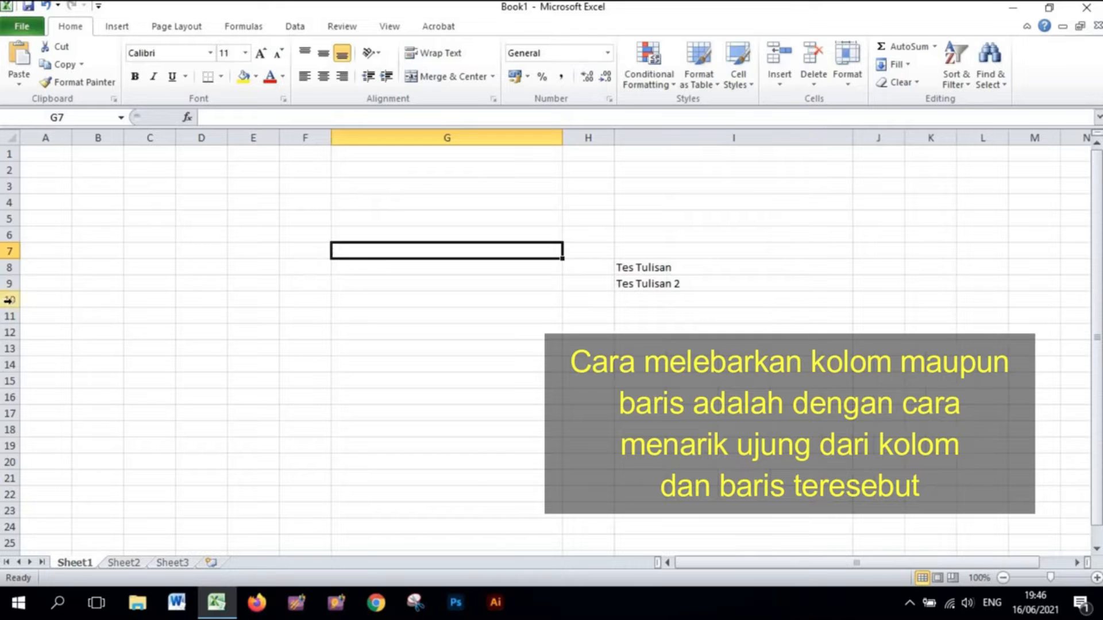
- Increase the heights of rows 10 and 11
{"action": "left_click_drag", "start_coordinate": [10, 308], "coordinate": [10, 307]}
{"action": "left_click_drag", "start_coordinate": [3, 349], "coordinate": [11, 426]}
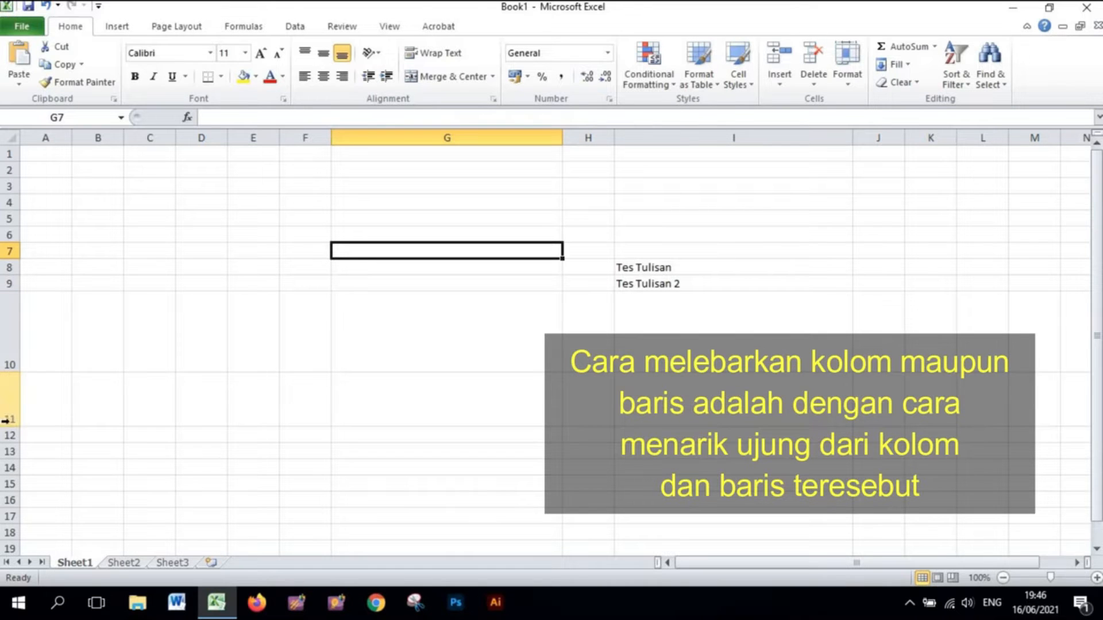
{"action": "left_click_drag", "start_coordinate": [10, 423], "coordinate": [10, 433]}
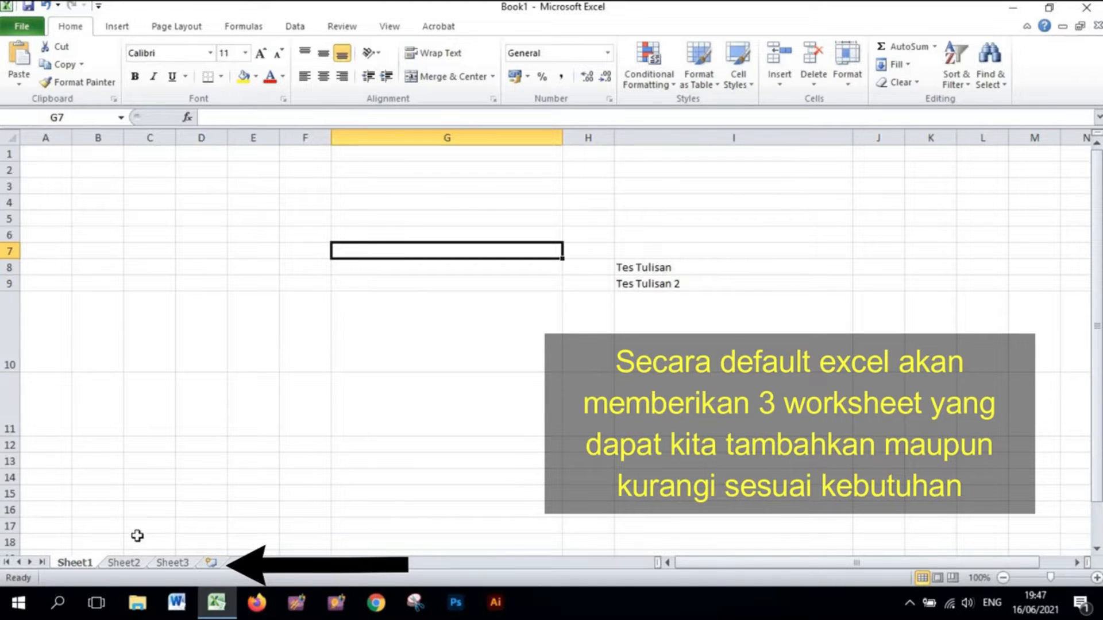
- Switch between the Sheet1, Sheet2 and Sheet3 worksheets
{"action": "left_click", "coordinate": [123, 563]}
{"action": "left_click", "coordinate": [172, 563]}
{"action": "left_click", "coordinate": [78, 563]}
{"action": "left_click", "coordinate": [116, 563]}
{"action": "left_click", "coordinate": [168, 564]}
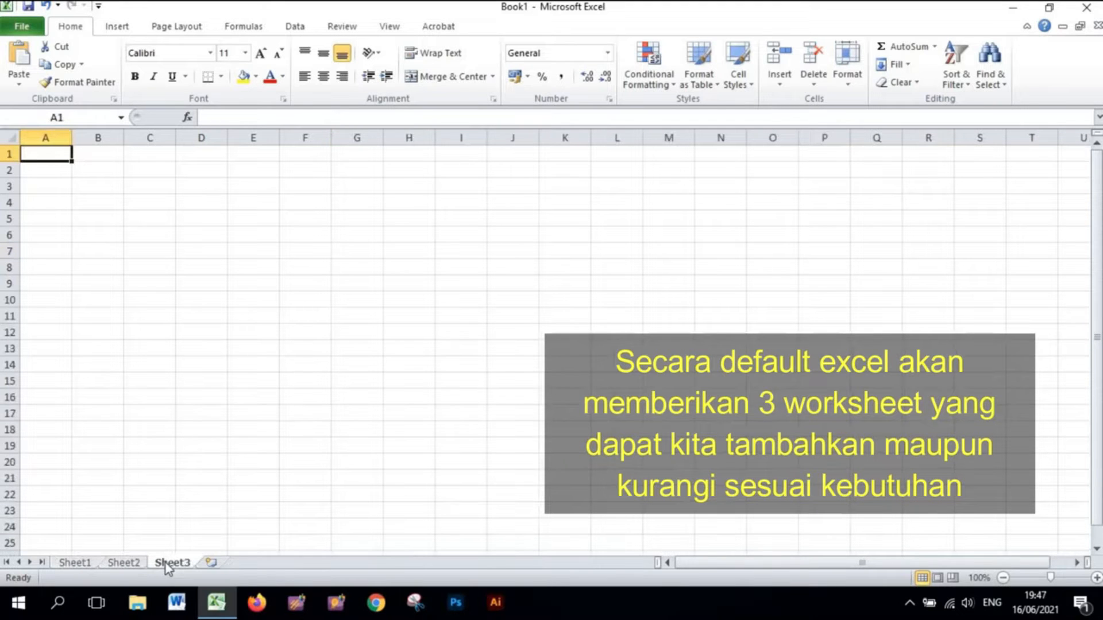
- Add two new worksheets to the workbook
{"action": "left_click", "coordinate": [210, 564]}
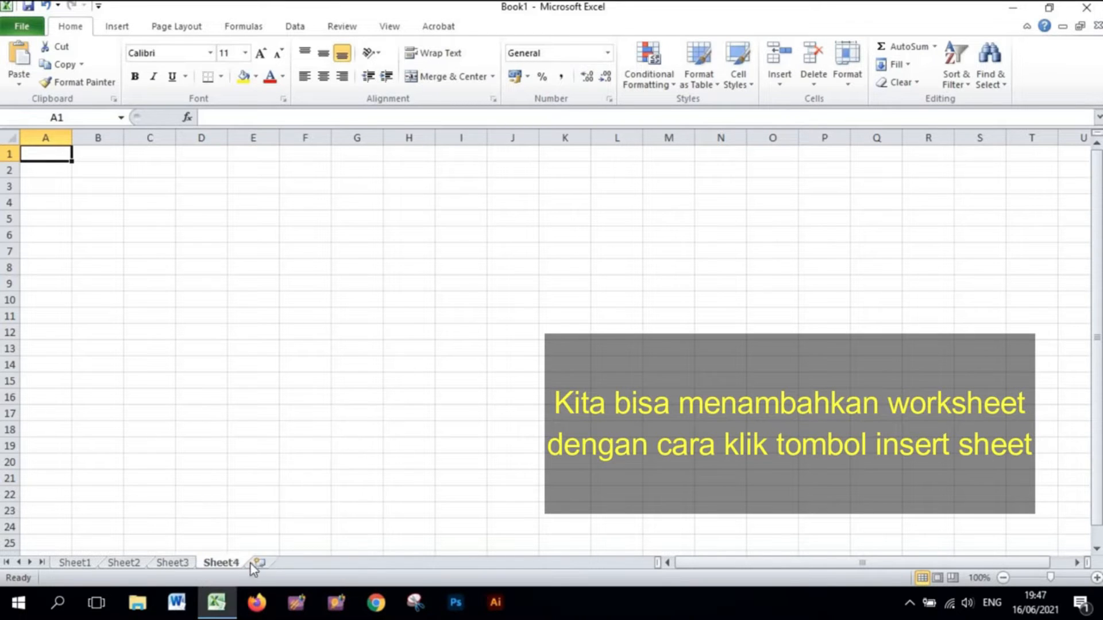
{"action": "key", "text": "shift+F11"}
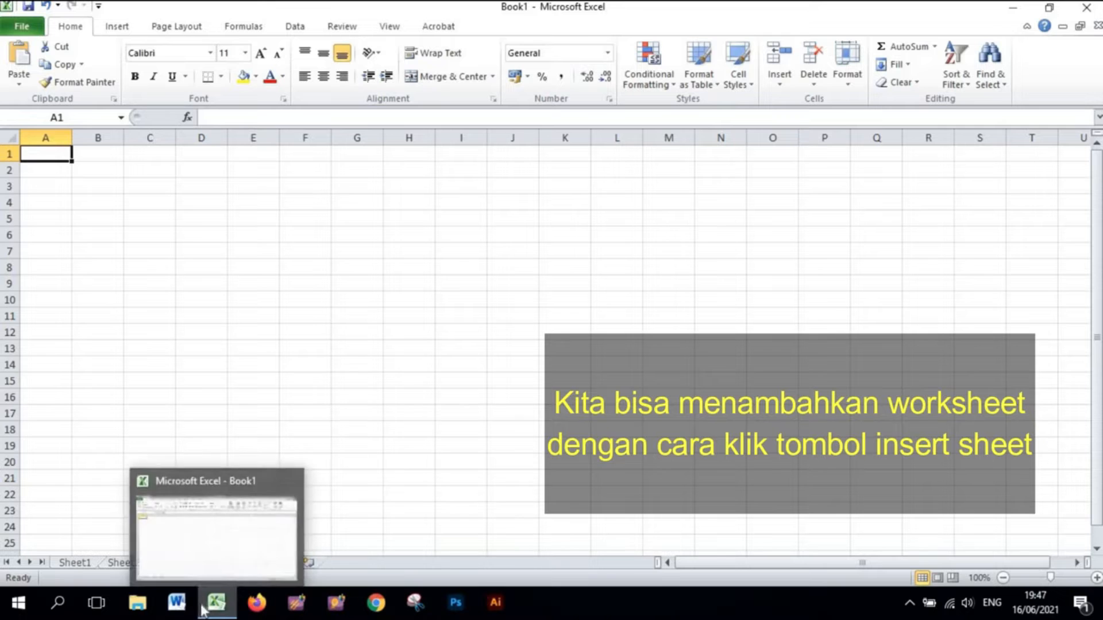
{"action": "left_click", "coordinate": [372, 418]}
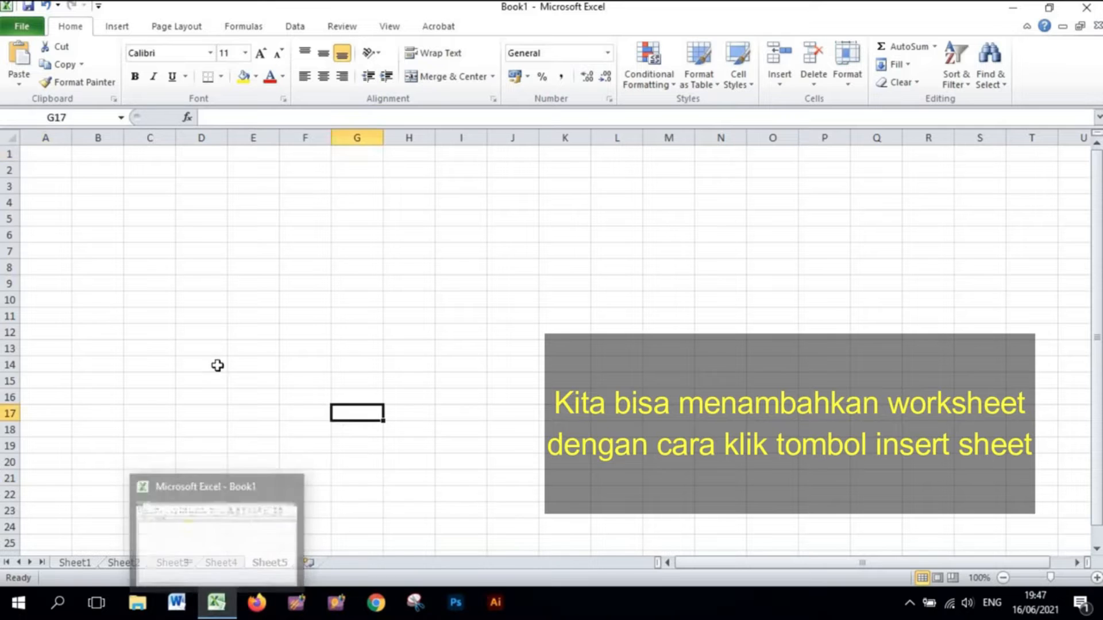
- Rename the Sheet1 worksheet as Latihan and return to that sheet
{"action": "double_click", "coordinate": [80, 564]}
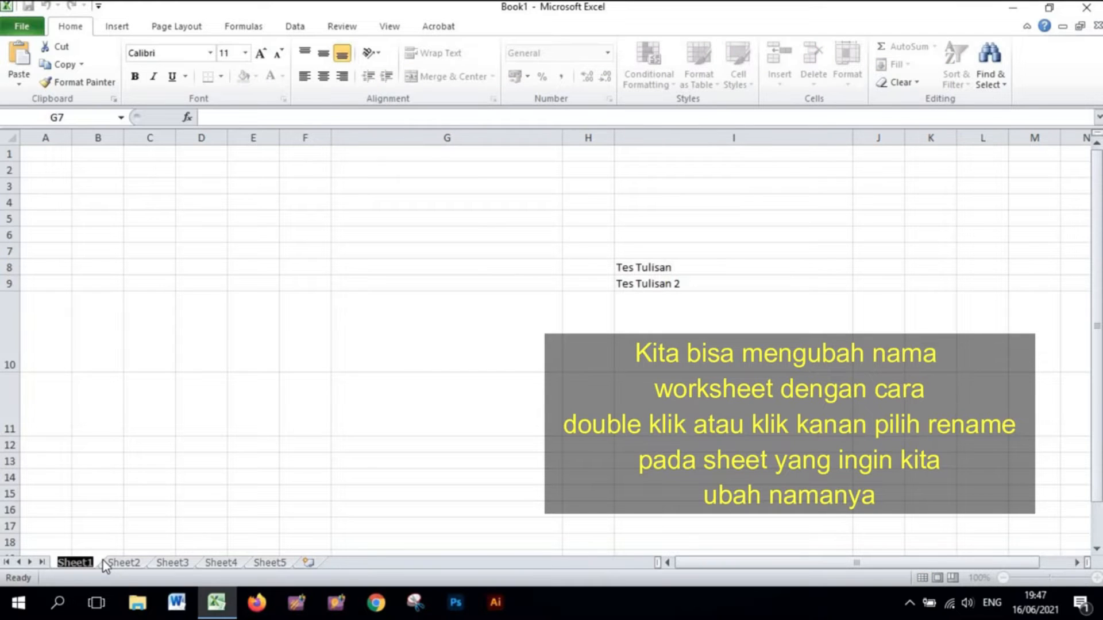
{"action": "type", "text": "Latih"}
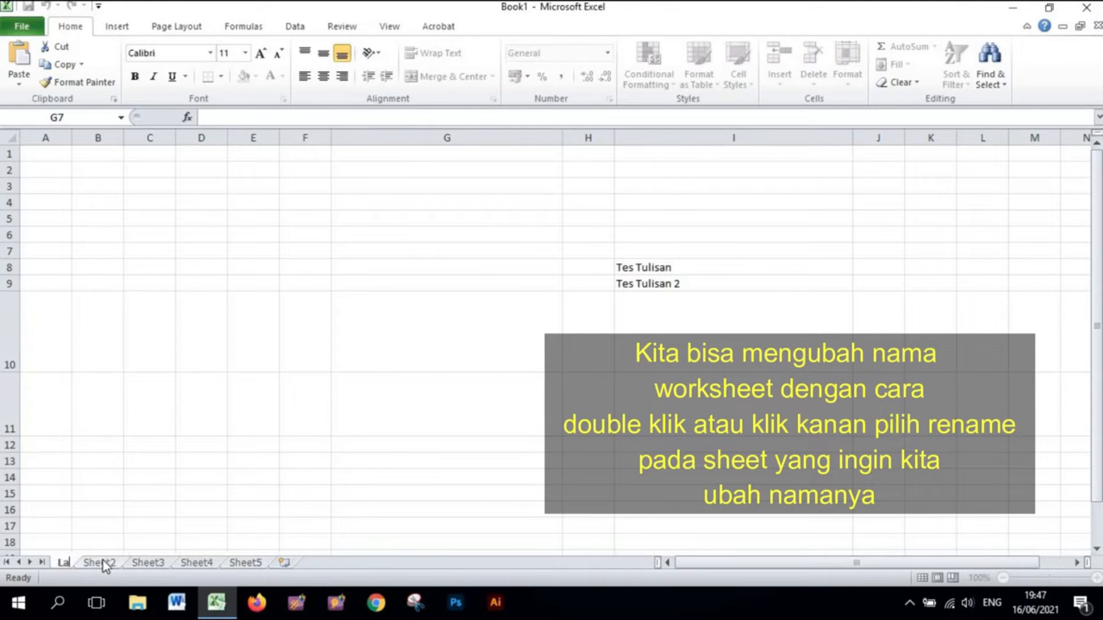
{"action": "type", "text": "an 1"}
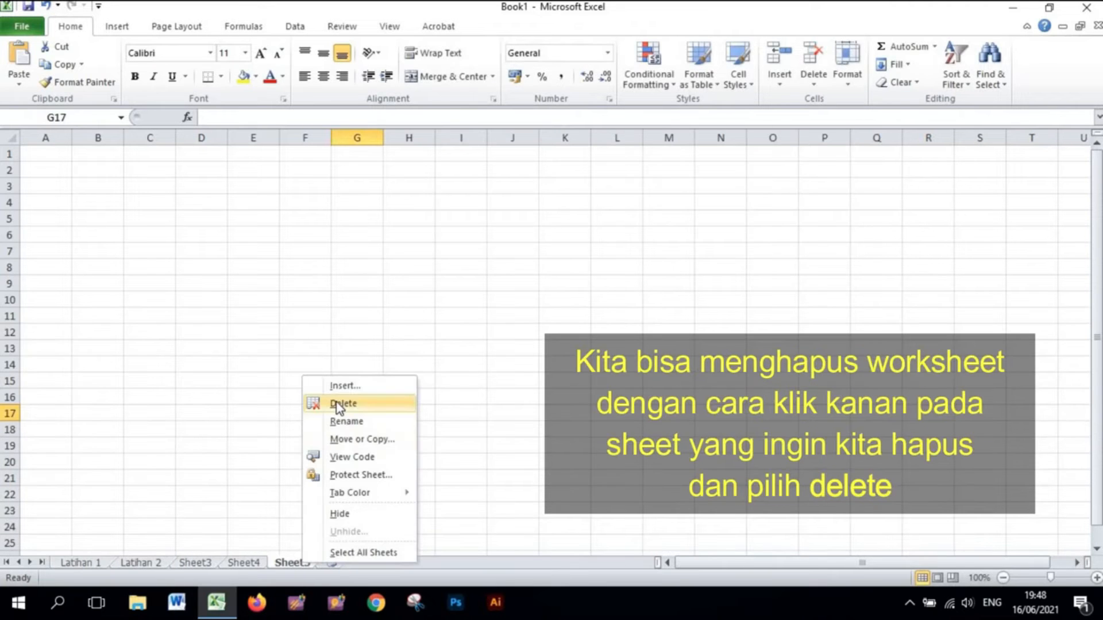
{"action": "left_click", "coordinate": [340, 405]}
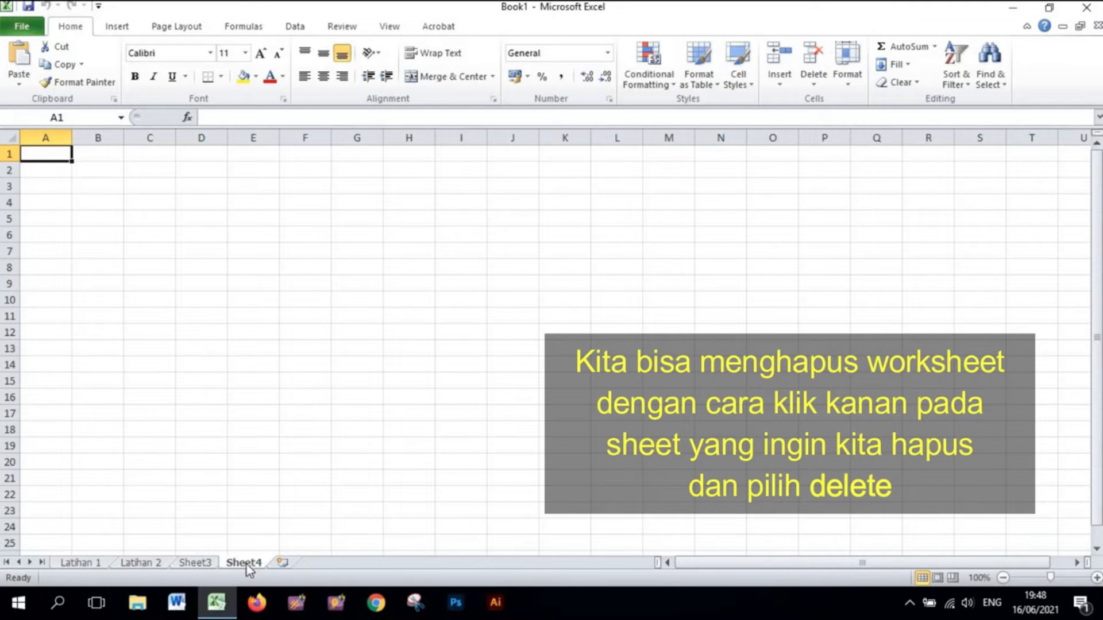
{"action": "left_click", "coordinate": [77, 564]}
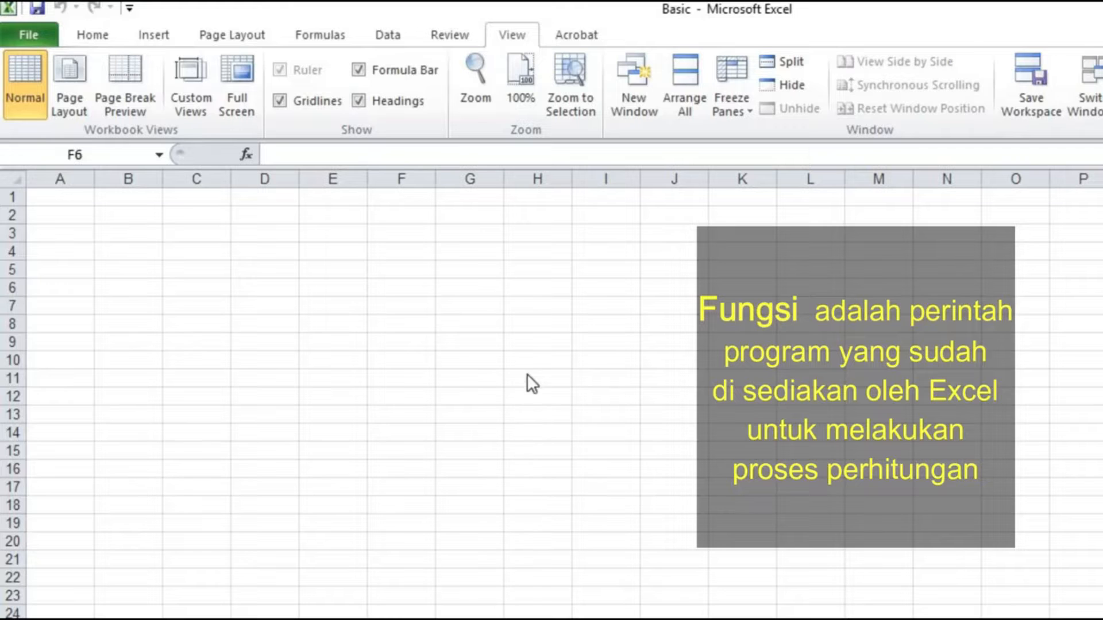
- Enter the number 2 in cell F6 of the Basic workbook
{"action": "left_click", "coordinate": [405, 303]}
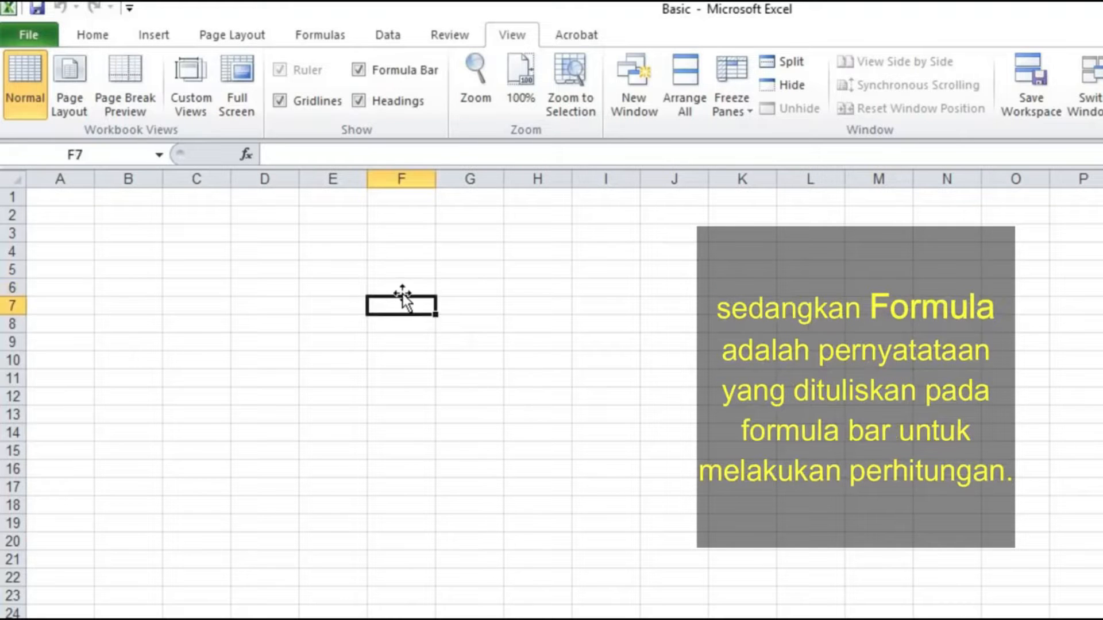
{"action": "left_click", "coordinate": [401, 287]}
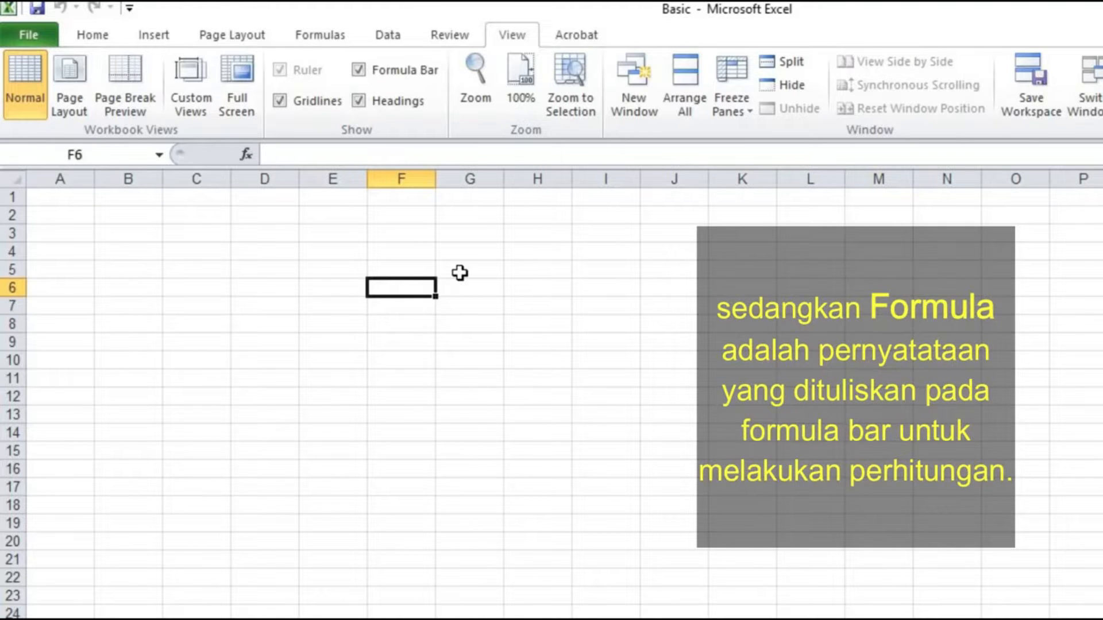
{"action": "type", "text": "2"}
{"action": "key", "text": "Return"}
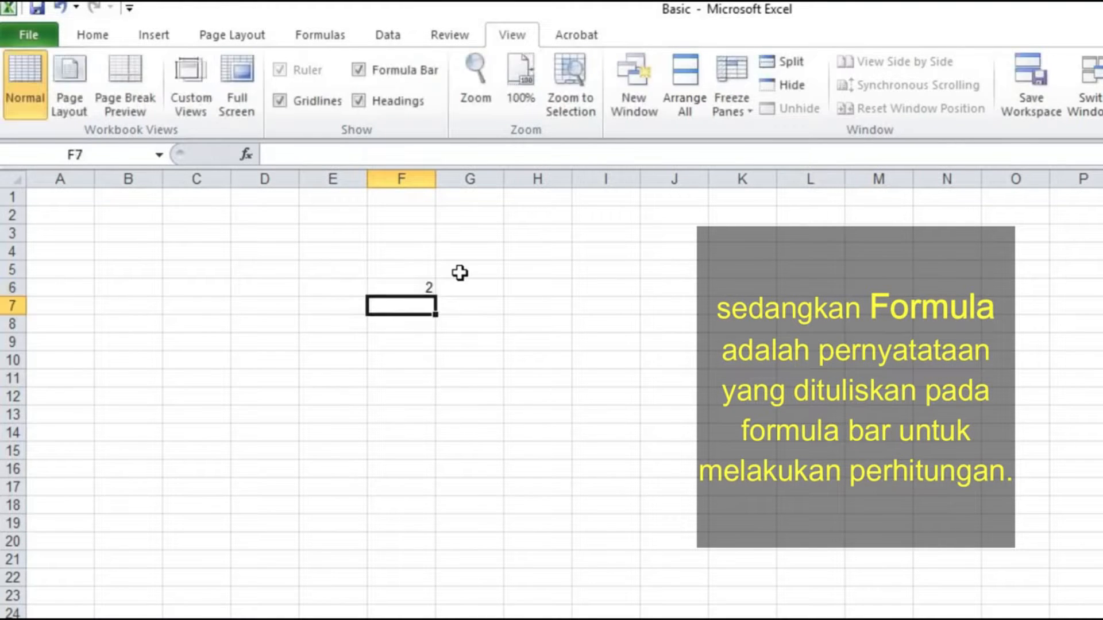
- Enter the numbers 3, 2, 4, 5 and 3 in cells F7 to F11, then move back up to column G
{"action": "type", "text": "3"}
{"action": "key", "text": "Return"}
{"action": "type", "text": "2"}
{"action": "key", "text": "Return"}
{"action": "type", "text": "4"}
{"action": "key", "text": "Return"}
{"action": "type", "text": "5"}
{"action": "key", "text": "Return"}
{"action": "type", "text": "3"}
{"action": "key", "text": "Tab"}
{"action": "key", "text": "Up"}
{"action": "key", "text": "Up"}
{"action": "key", "text": "Up"}
{"action": "key", "text": "Up"}
{"action": "key", "text": "Up"}
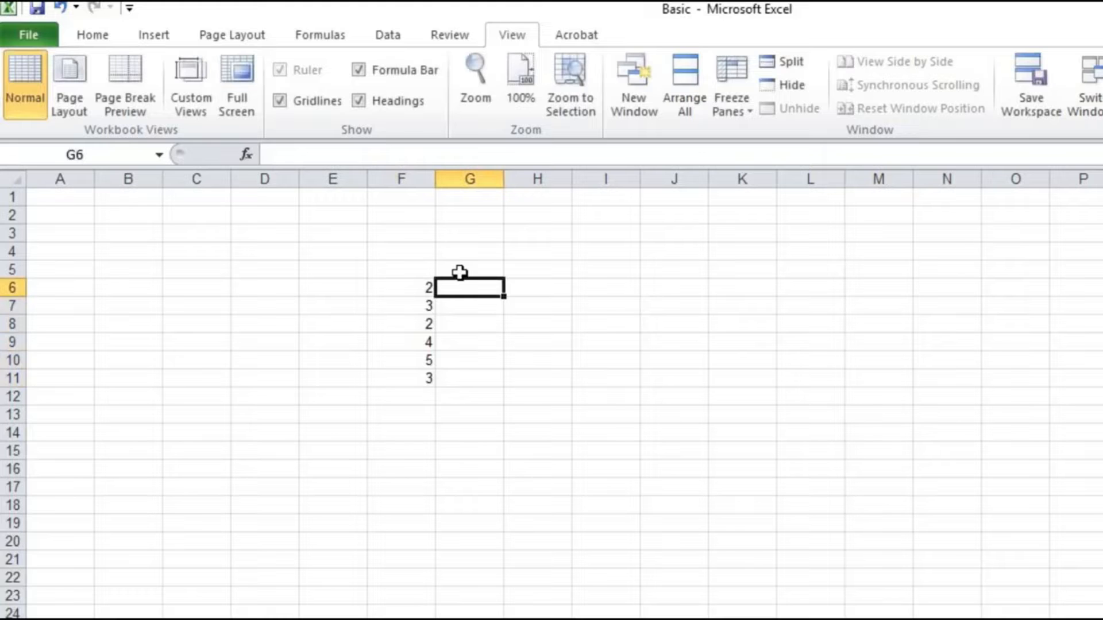
- Enter the numbers 3, 4, 3, 3, 4 and 5 in cells G6 to G11, then move to cell H6
{"action": "type", "text": "3"}
{"action": "key", "text": "Return"}
{"action": "type", "text": "4"}
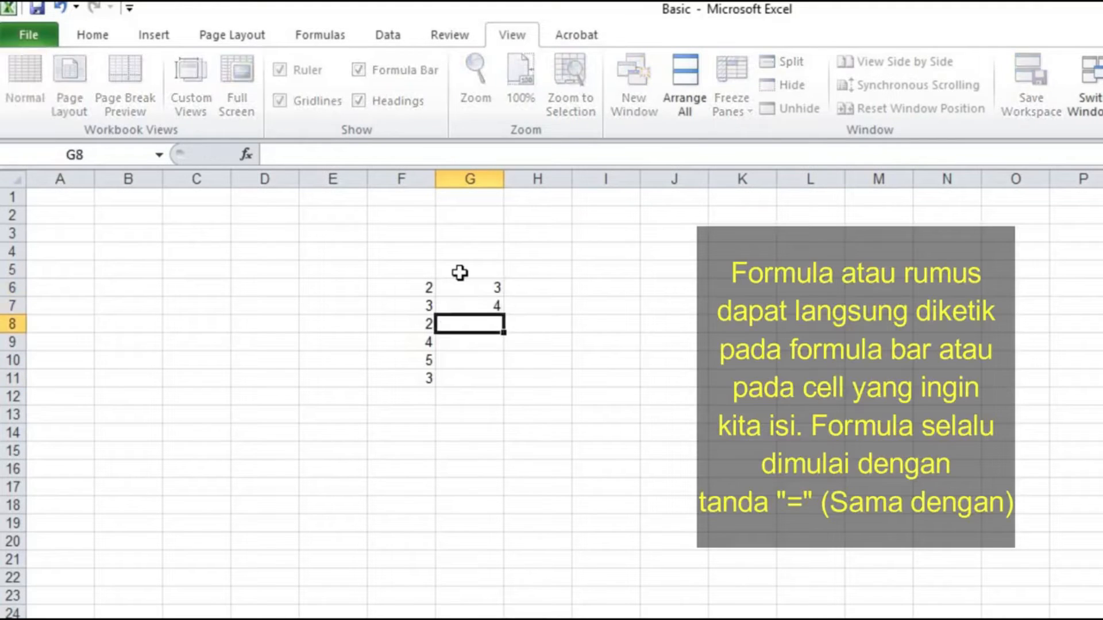
{"action": "key", "text": "Return"}
{"action": "type", "text": "3"}
{"action": "key", "text": "Return"}
{"action": "type", "text": "3"}
{"action": "key", "text": "Return"}
{"action": "type", "text": "4"}
{"action": "key", "text": "Return"}
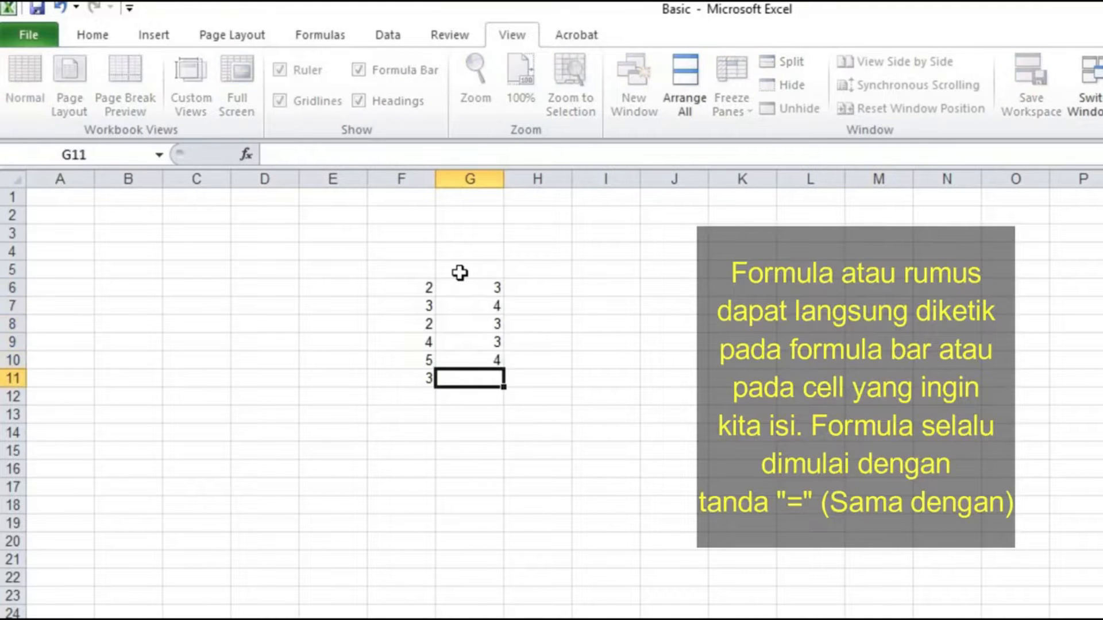
{"action": "type", "text": "5"}
{"action": "key", "text": "Tab"}
{"action": "key", "text": "Up"}
{"action": "key", "text": "Up"}
{"action": "key", "text": "Up"}
{"action": "key", "text": "Up"}
{"action": "key", "text": "Up"}
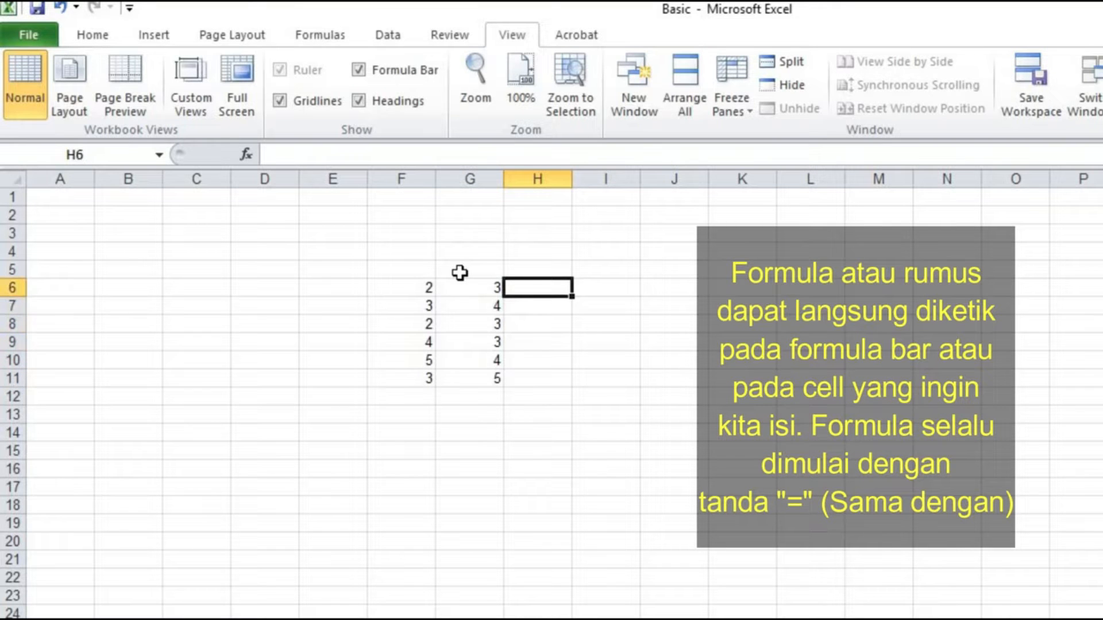
- Write the formula =F6+G6 in cell H6 by referencing cells F6 and G6
{"action": "type", "text": "="}
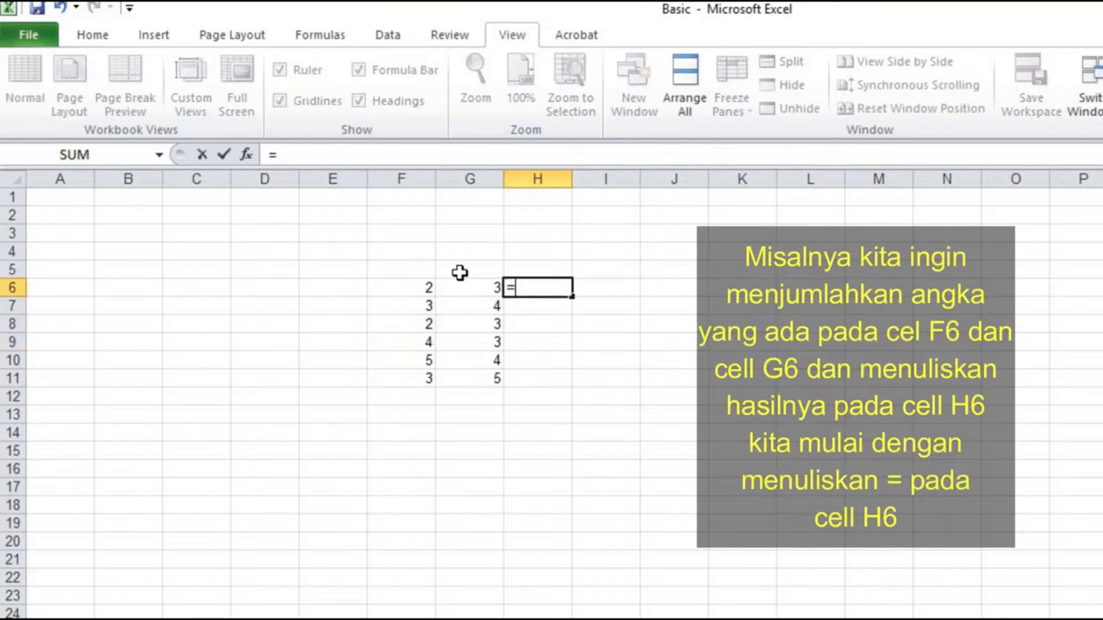
{"action": "left_click", "coordinate": [425, 286]}
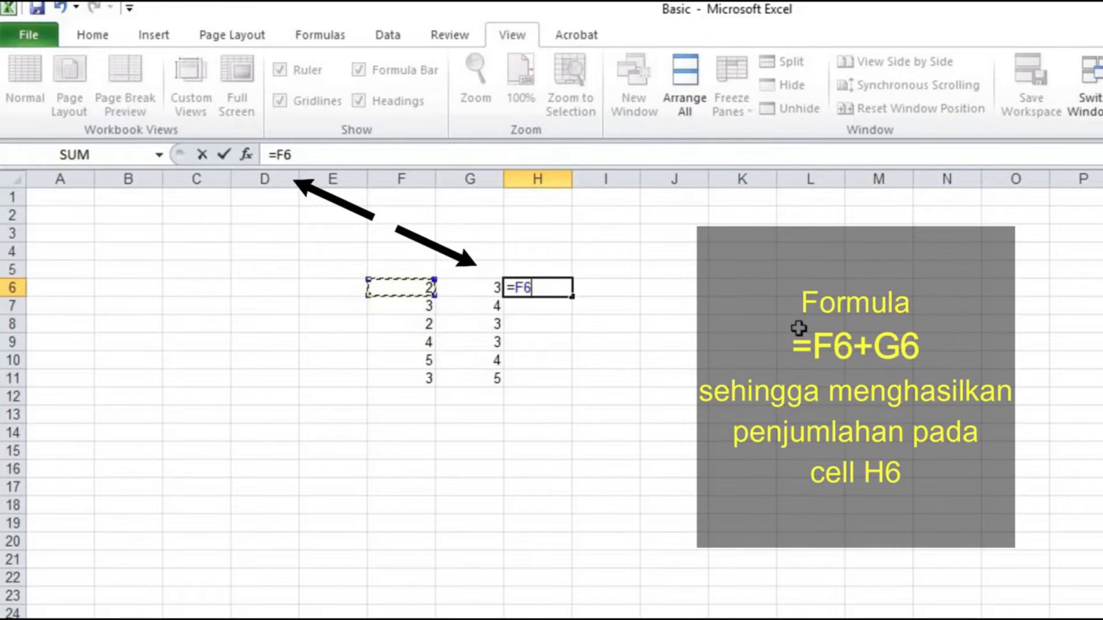
{"action": "type", "text": "+"}
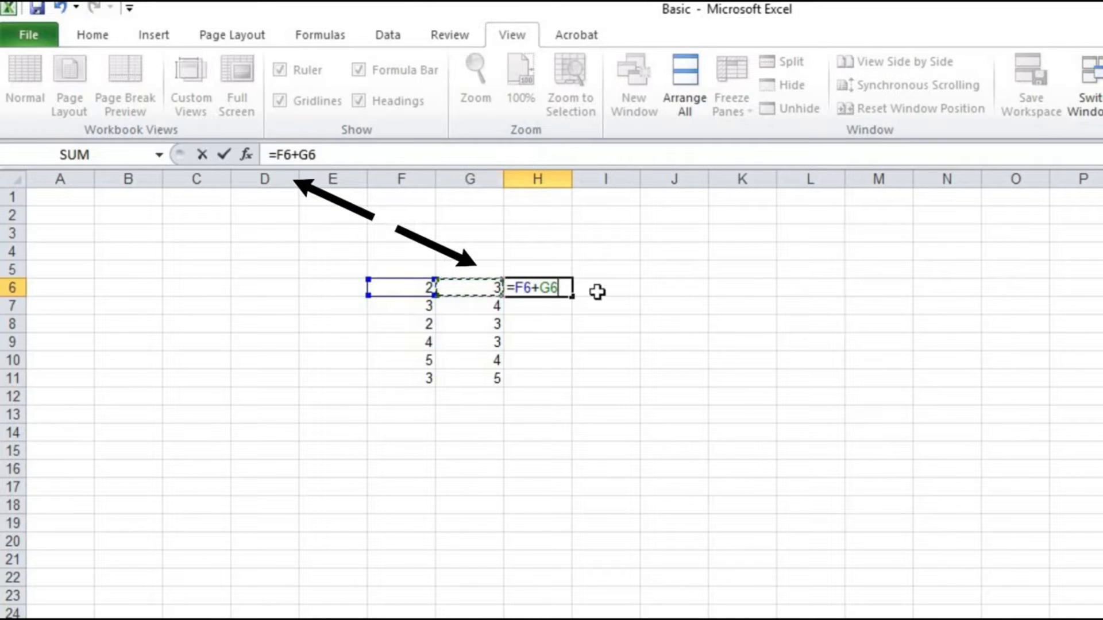
{"action": "key", "text": "Return"}
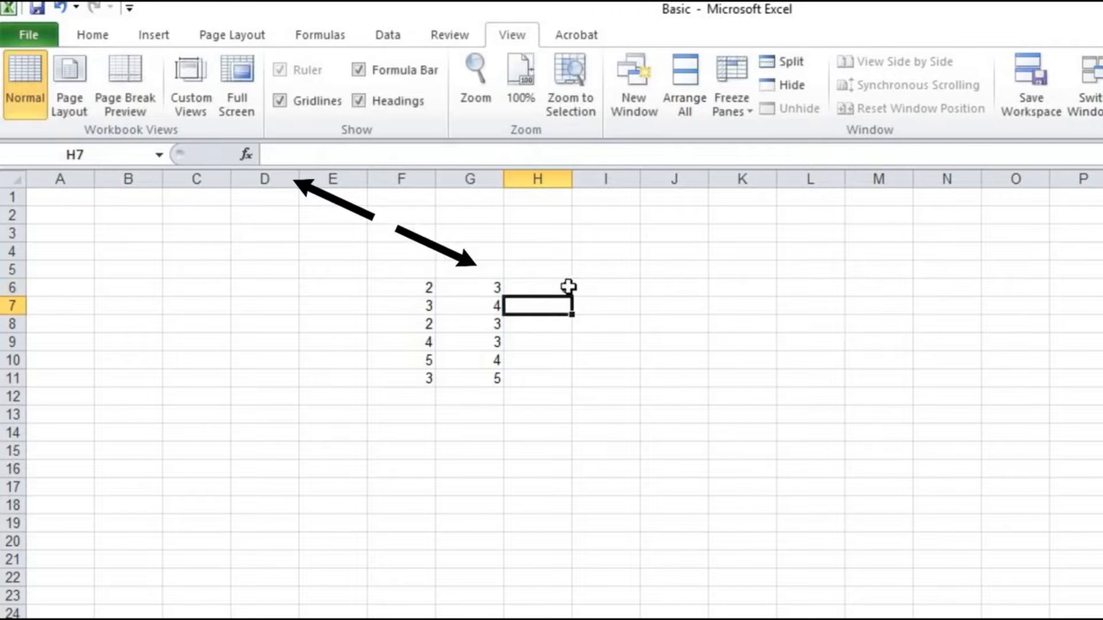
- Copy the addition formula from H6 down to H11 with the fill handle
{"action": "left_click", "coordinate": [568, 288]}
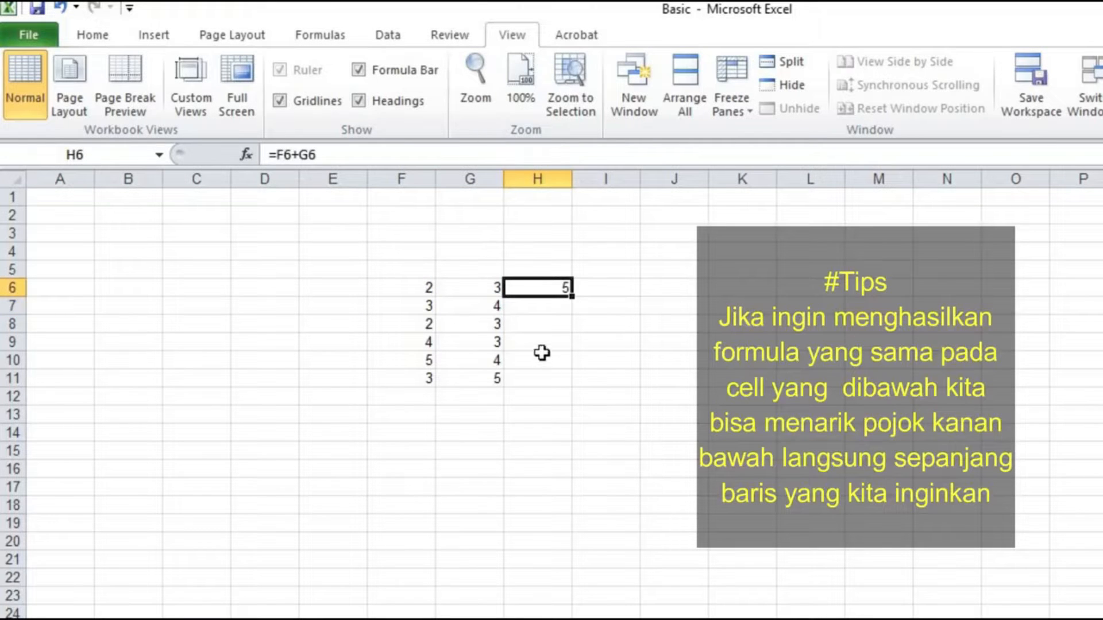
{"action": "left_click_drag", "start_coordinate": [576, 301], "coordinate": [595, 436]}
- Inspect the copied formulas in cells H6 through H11
{"action": "left_click", "coordinate": [526, 344]}
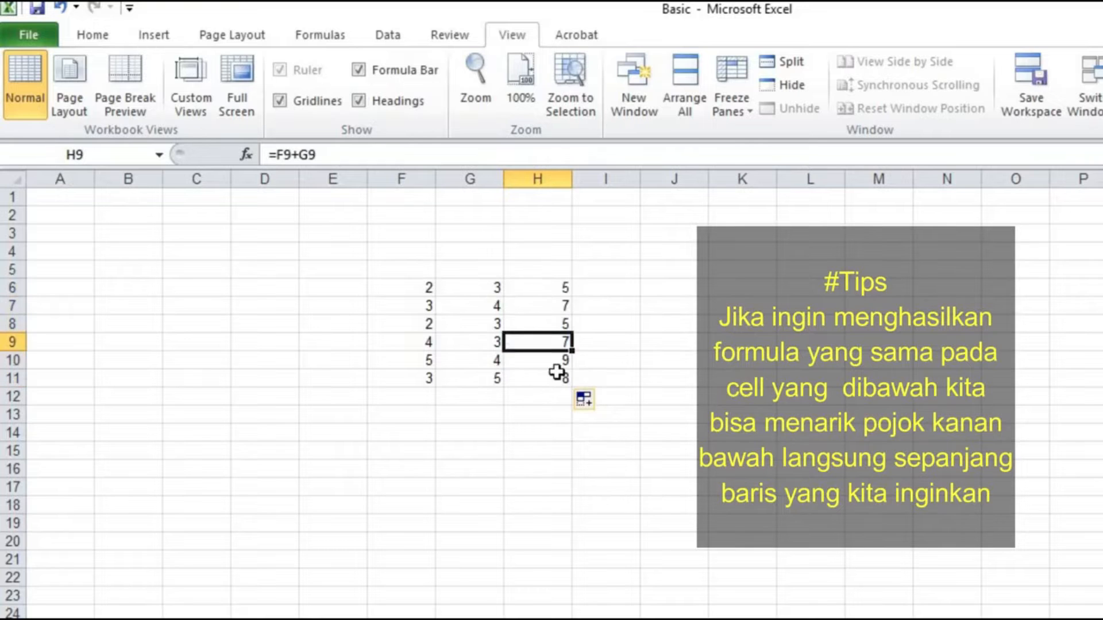
{"action": "left_click", "coordinate": [552, 288]}
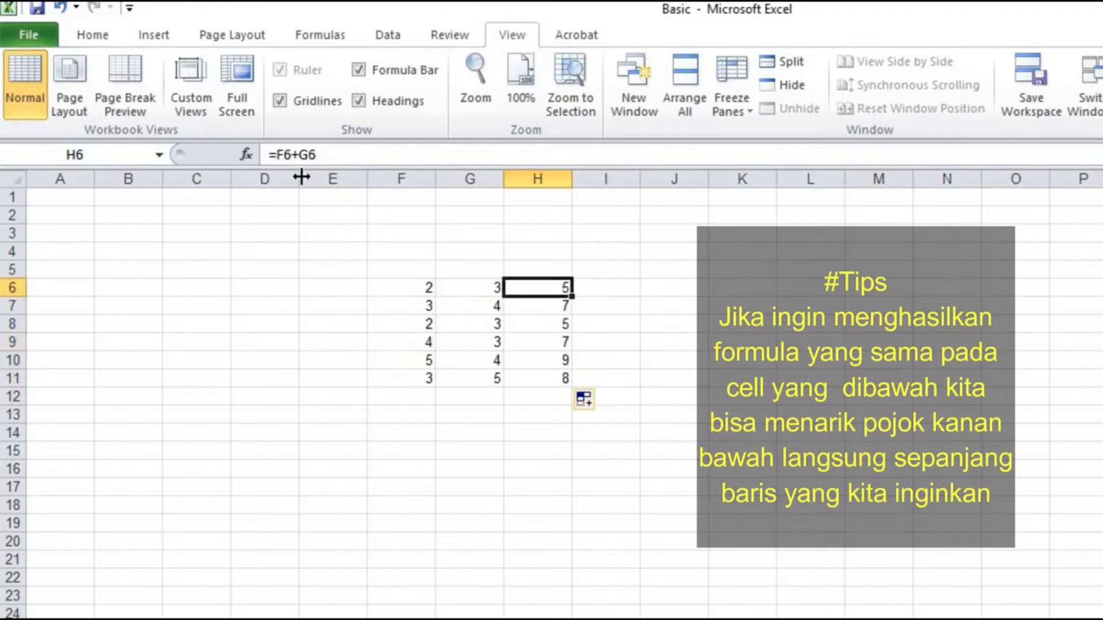
{"action": "left_click", "coordinate": [536, 308]}
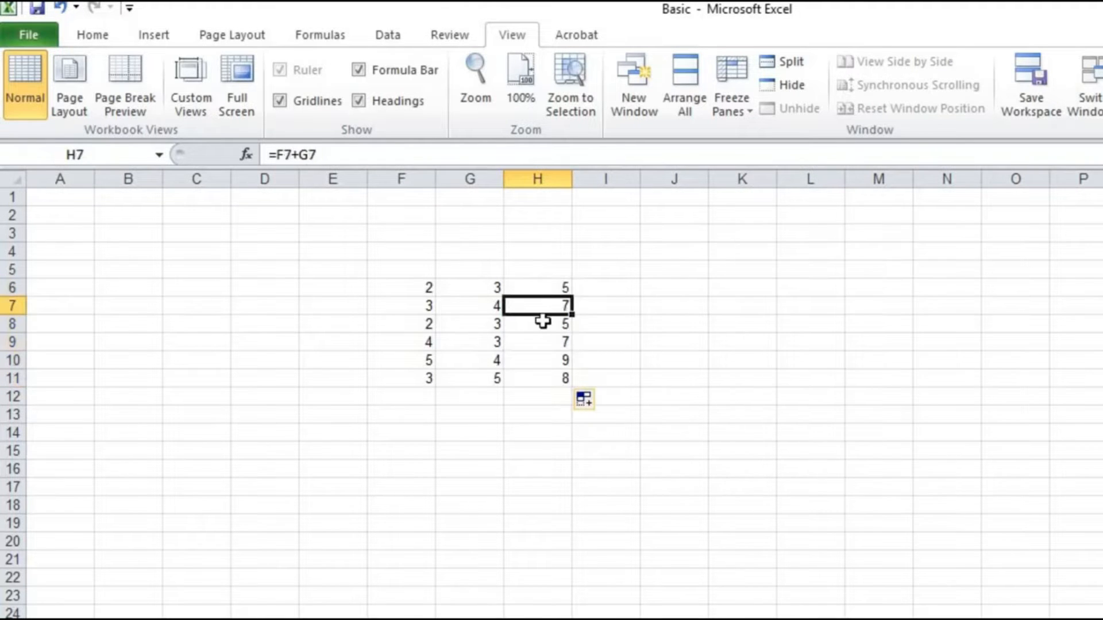
{"action": "left_click", "coordinate": [543, 325]}
{"action": "left_click", "coordinate": [546, 342]}
{"action": "left_click", "coordinate": [553, 360]}
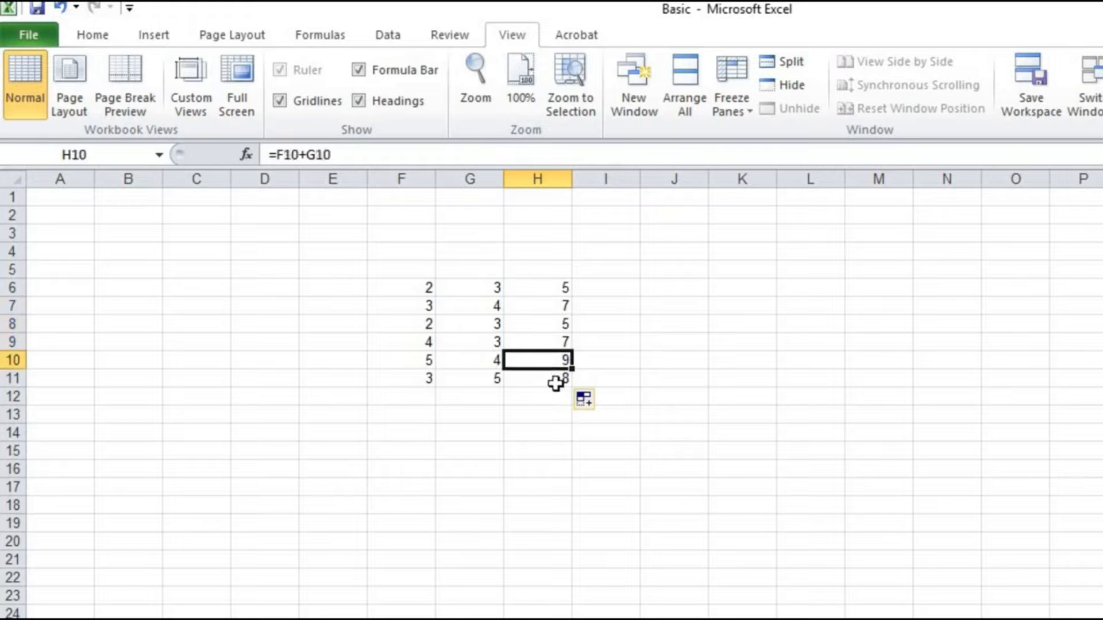
{"action": "left_click", "coordinate": [556, 379]}
- Change the formula in H6 to =F6-G6 by editing the operator in the formula bar
{"action": "left_click", "coordinate": [527, 289]}
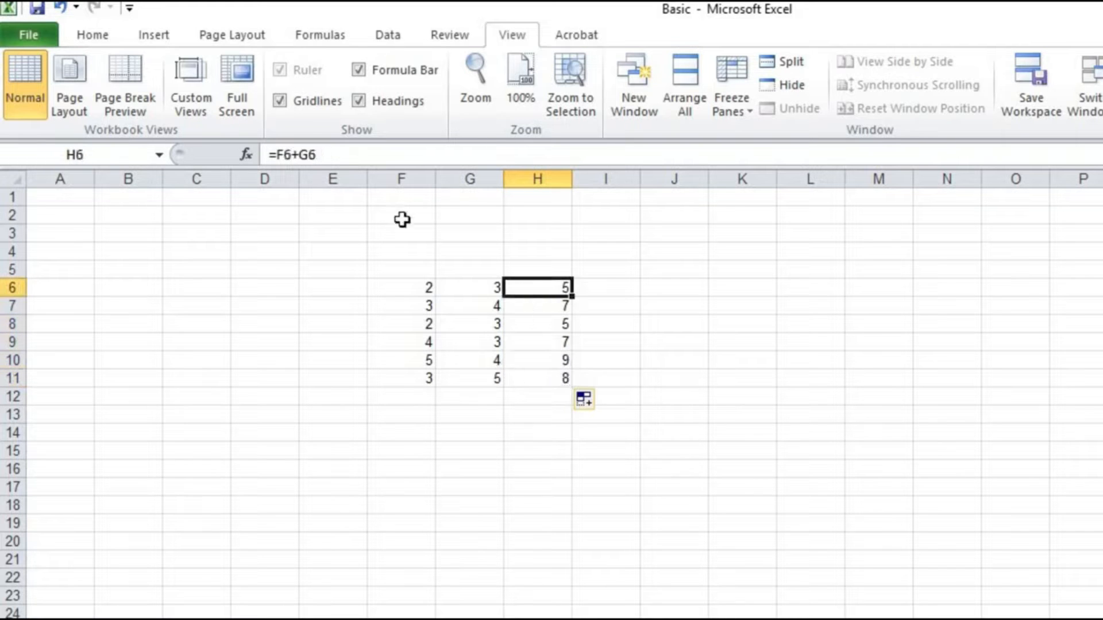
{"action": "left_click", "coordinate": [294, 155]}
{"action": "type", "text": "-"}
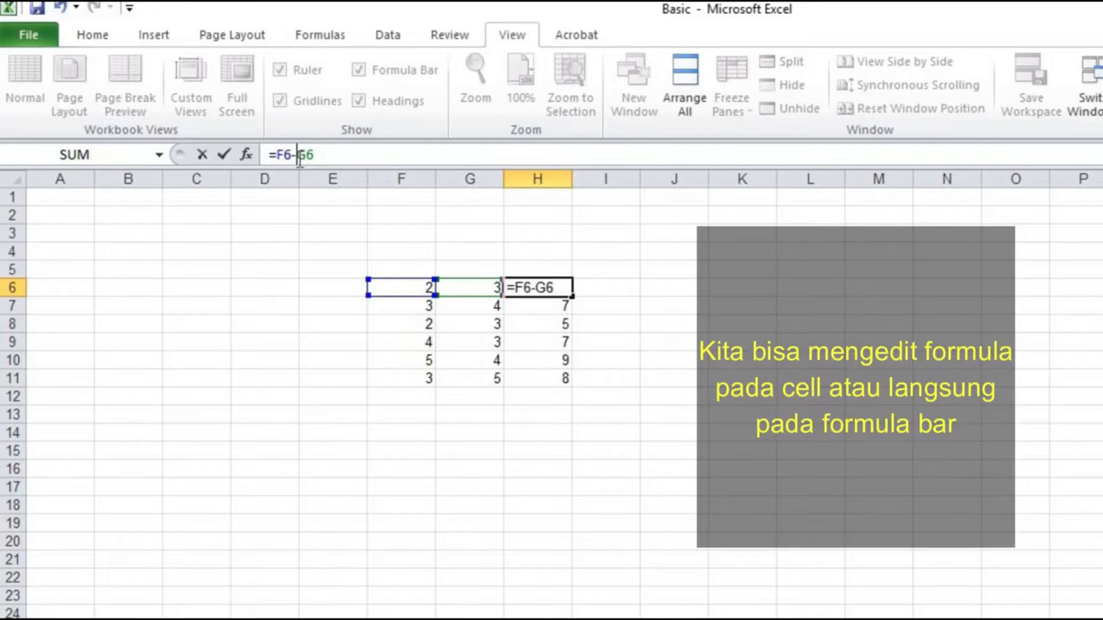
{"action": "key", "text": "Return"}
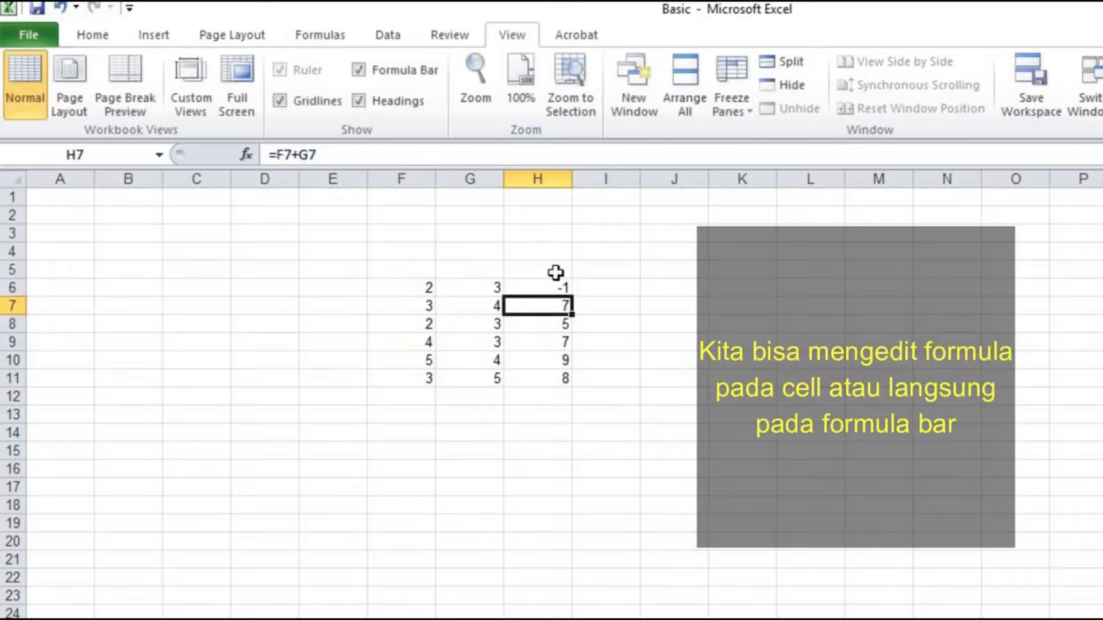
- Copy the subtraction formula from H6 down to H11
{"action": "left_click", "coordinate": [568, 291]}
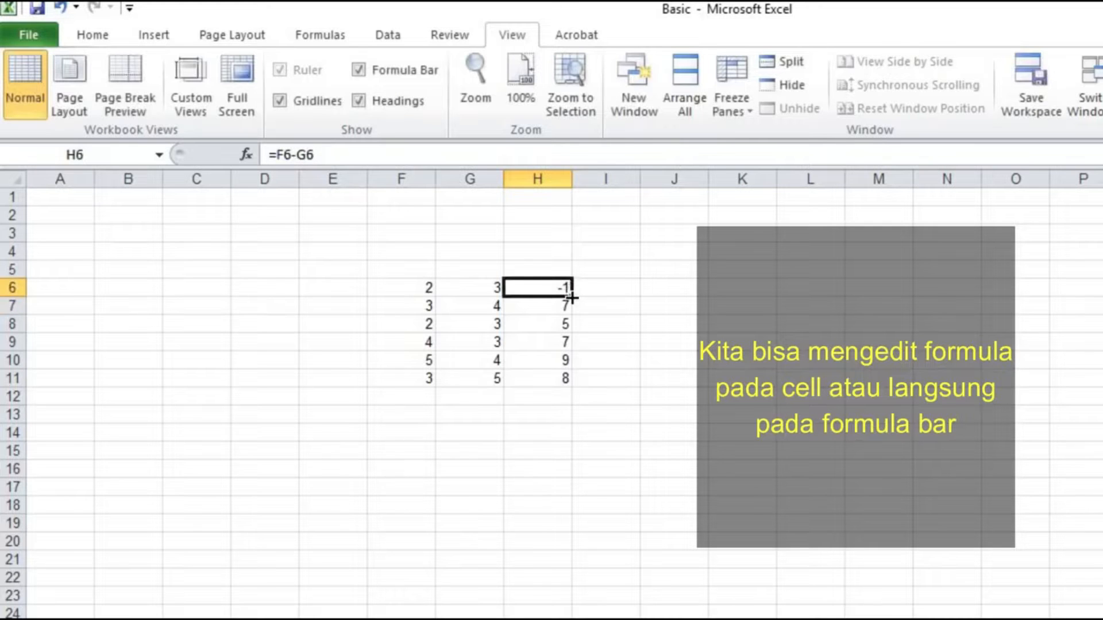
{"action": "left_click_drag", "start_coordinate": [571, 322], "coordinate": [569, 379]}
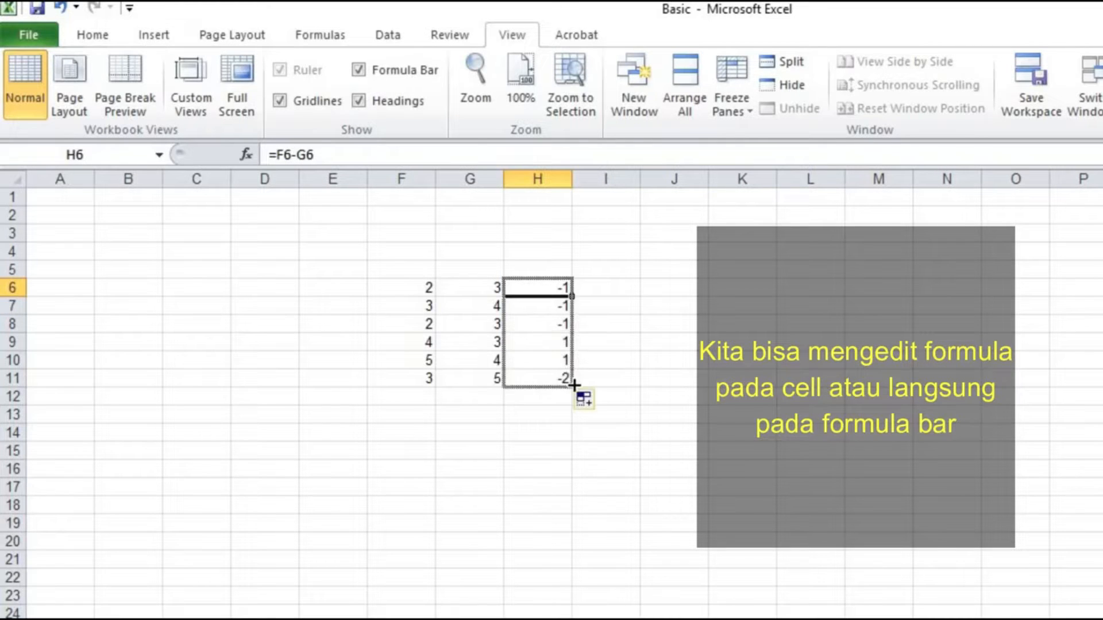
{"action": "left_click", "coordinate": [667, 339]}
{"action": "left_click", "coordinate": [879, 444]}
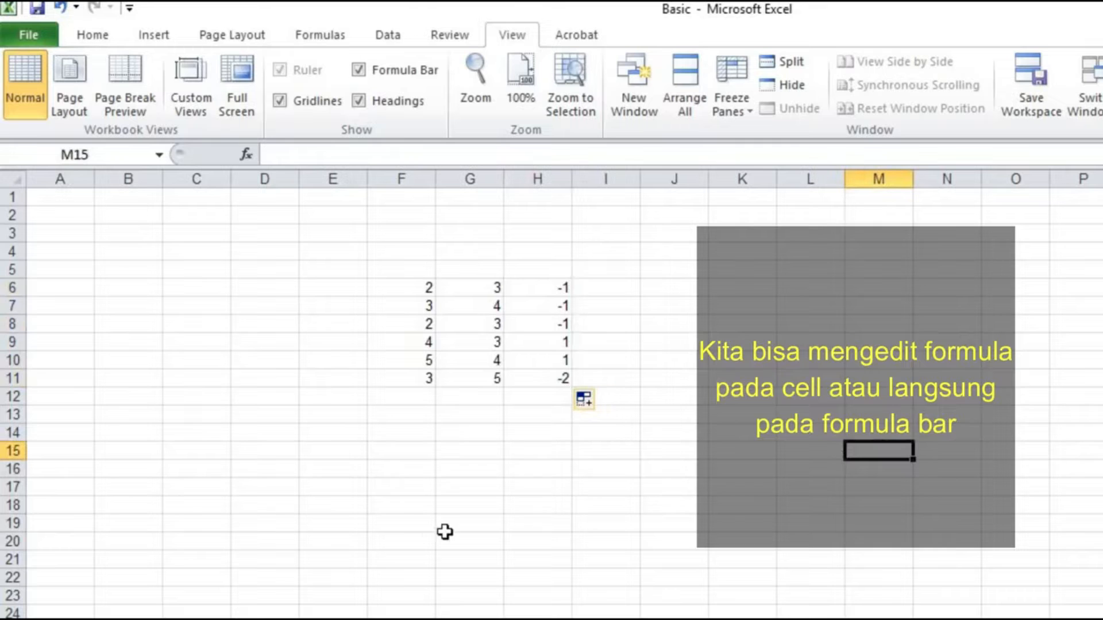
- Change the formula in H6 to =F6*G6 in the formula bar
{"action": "left_click", "coordinate": [552, 288]}
{"action": "left_click", "coordinate": [296, 155]}
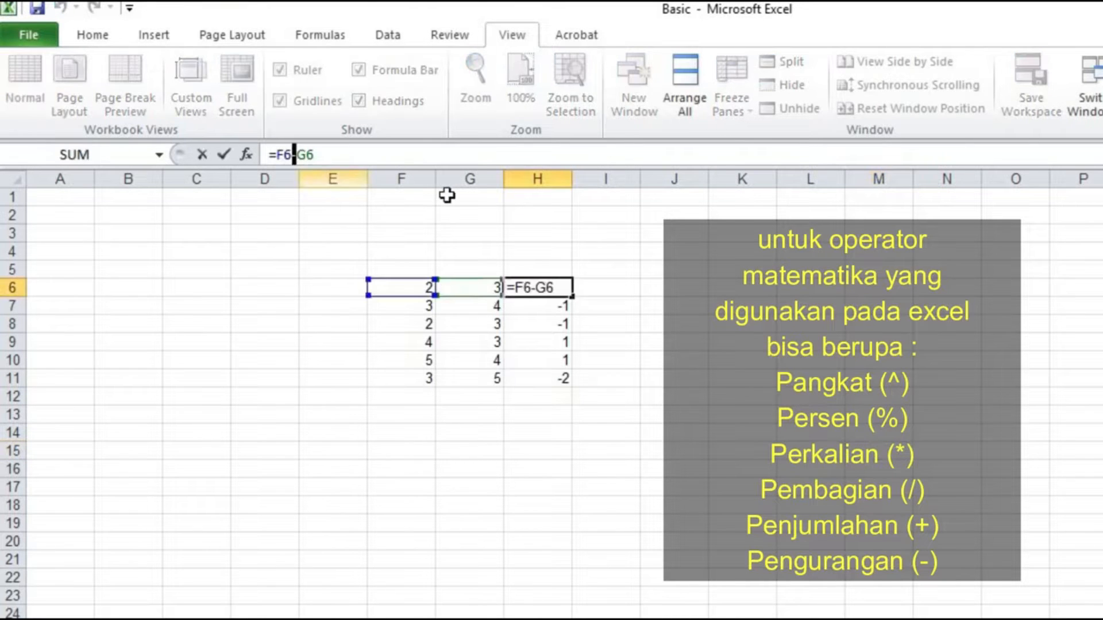
{"action": "type", "text": "*"}
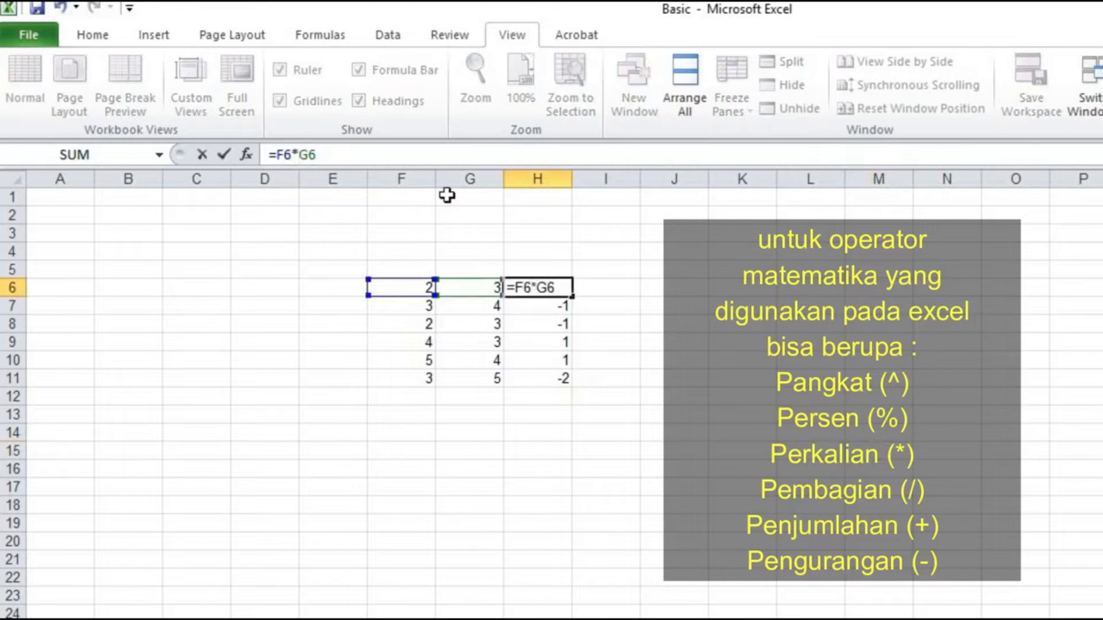
{"action": "key", "text": "Return"}
- Copy the multiplication formula from H6 down to H11
{"action": "left_click", "coordinate": [574, 288]}
{"action": "left_click", "coordinate": [560, 287]}
{"action": "double_click", "coordinate": [572, 296]}
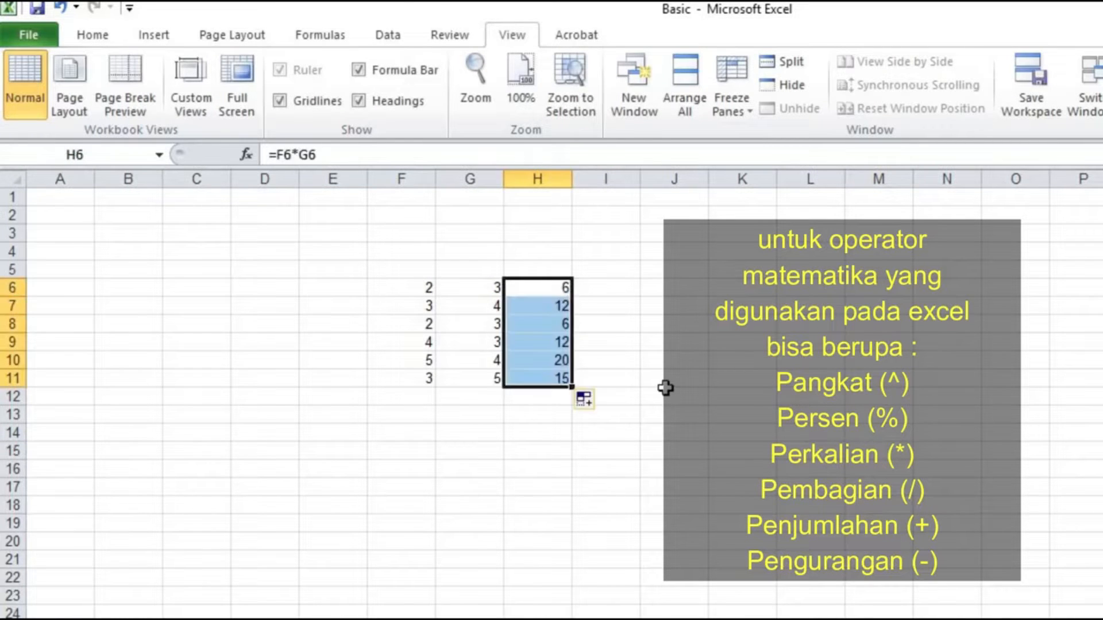
{"action": "left_click", "coordinate": [666, 393]}
{"action": "left_click_drag", "start_coordinate": [542, 287], "coordinate": [553, 375]}
{"action": "left_click", "coordinate": [694, 339]}
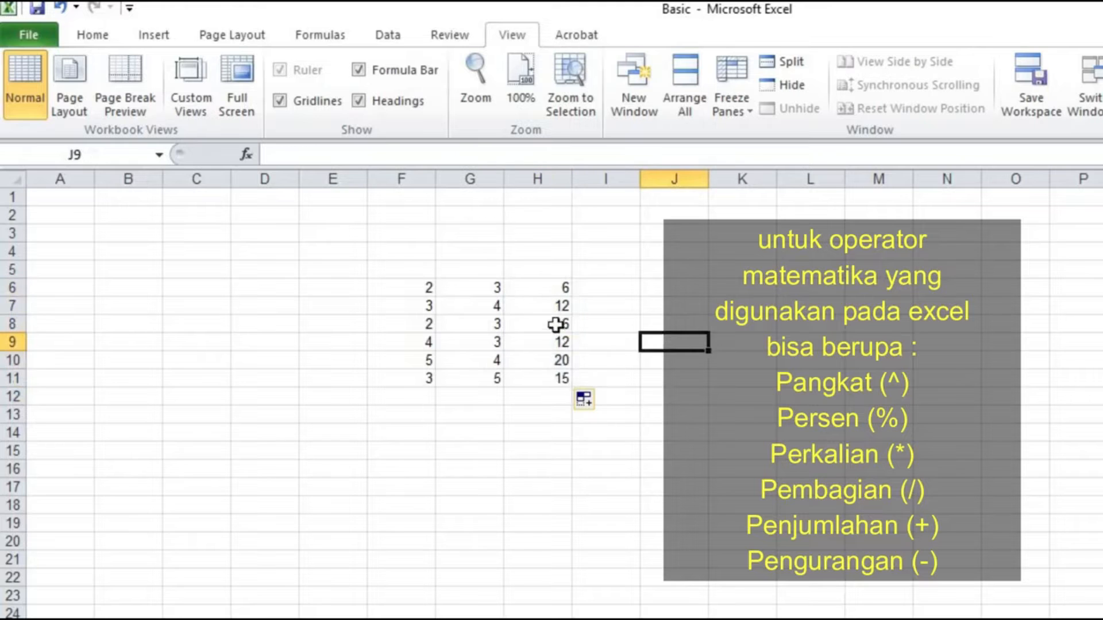
- Change the formula in H6 to =F6/G6 in the formula bar
{"action": "left_click", "coordinate": [528, 290]}
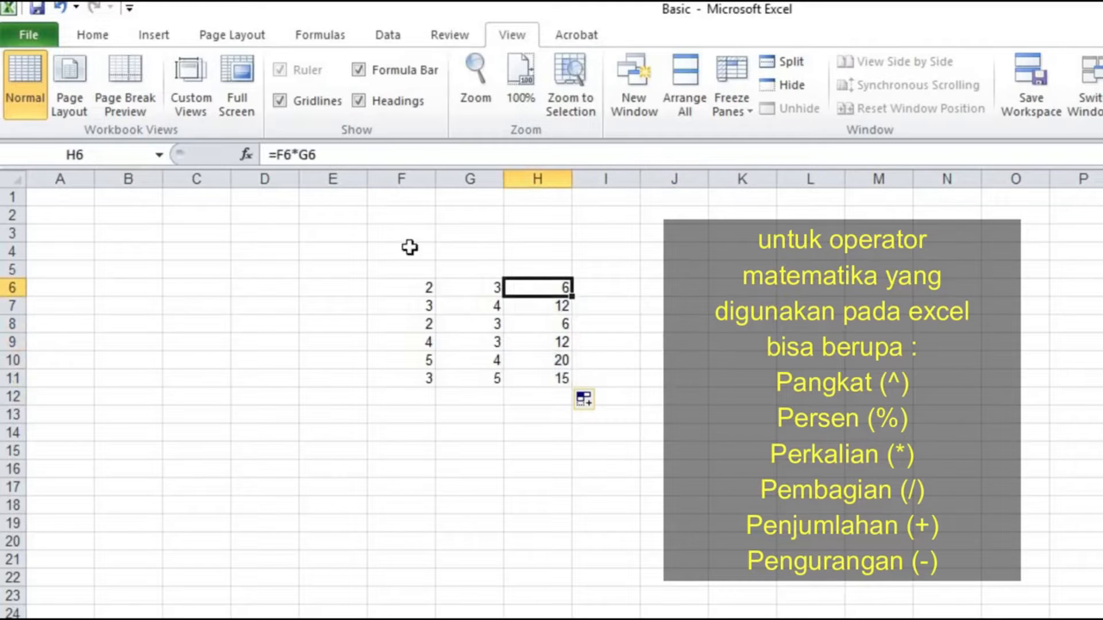
{"action": "left_click", "coordinate": [296, 155]}
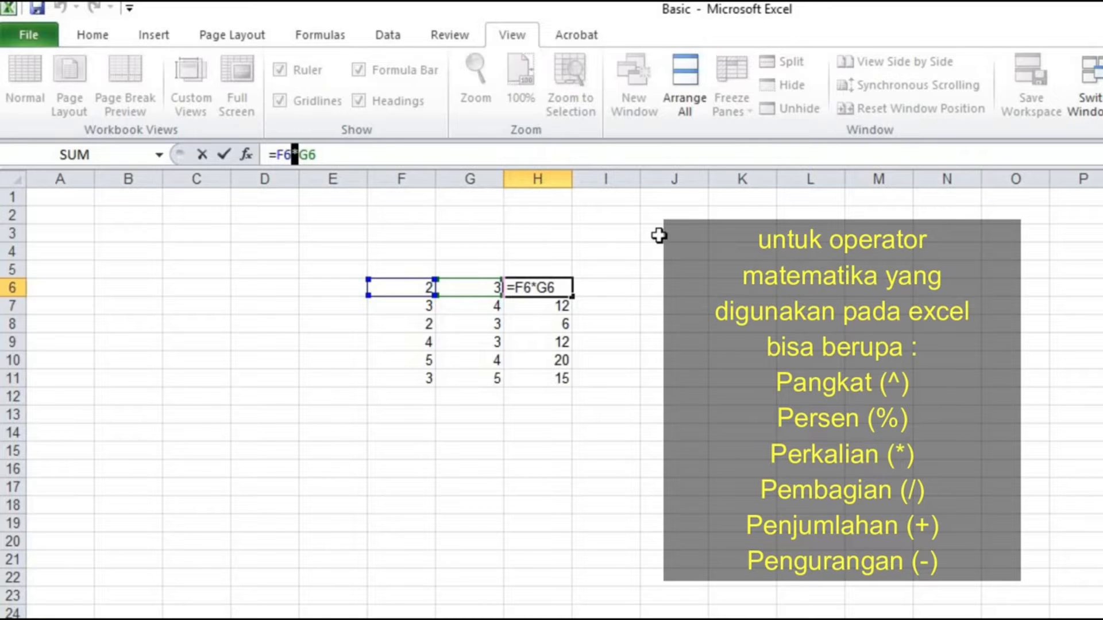
{"action": "type", "text": "/"}
{"action": "key", "text": "Return"}
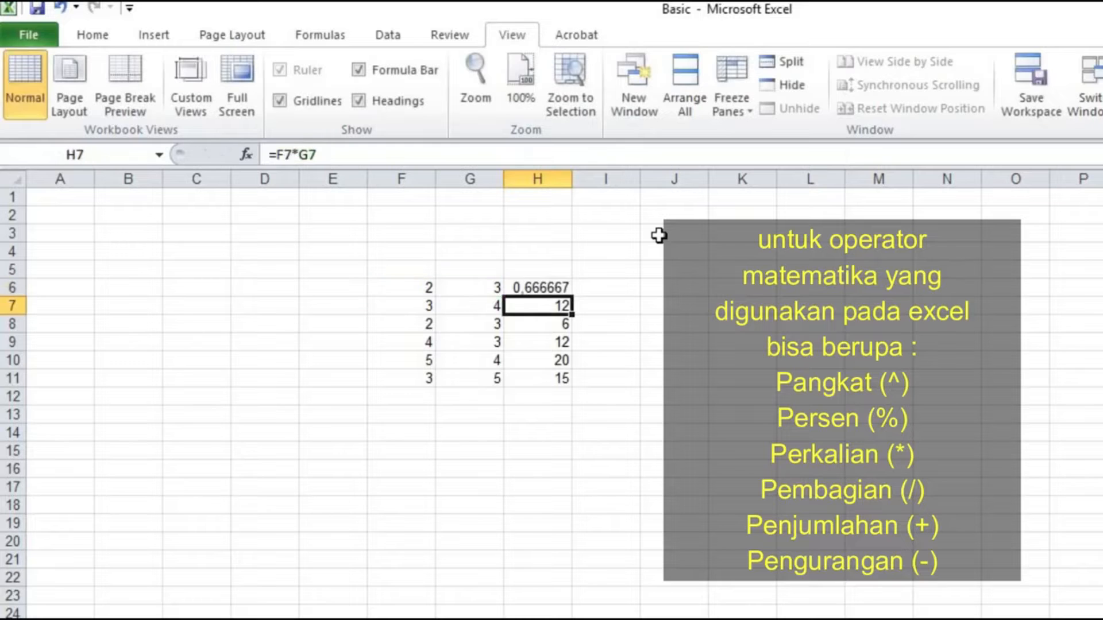
- Copy the division formula from H6 down to H11 and check the results in H6 to H9
{"action": "left_click", "coordinate": [569, 289]}
{"action": "double_click", "coordinate": [572, 296]}
{"action": "left_click", "coordinate": [657, 343]}
{"action": "left_click", "coordinate": [821, 358]}
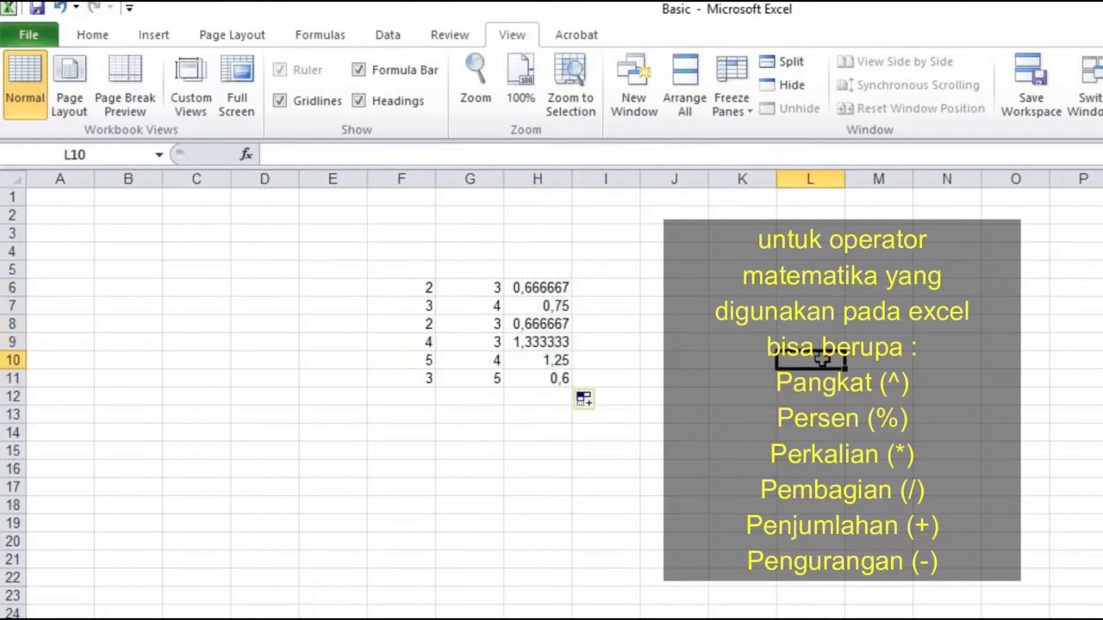
{"action": "left_click", "coordinate": [548, 289]}
{"action": "left_click", "coordinate": [546, 306]}
{"action": "left_click", "coordinate": [552, 325]}
{"action": "left_click", "coordinate": [557, 344]}
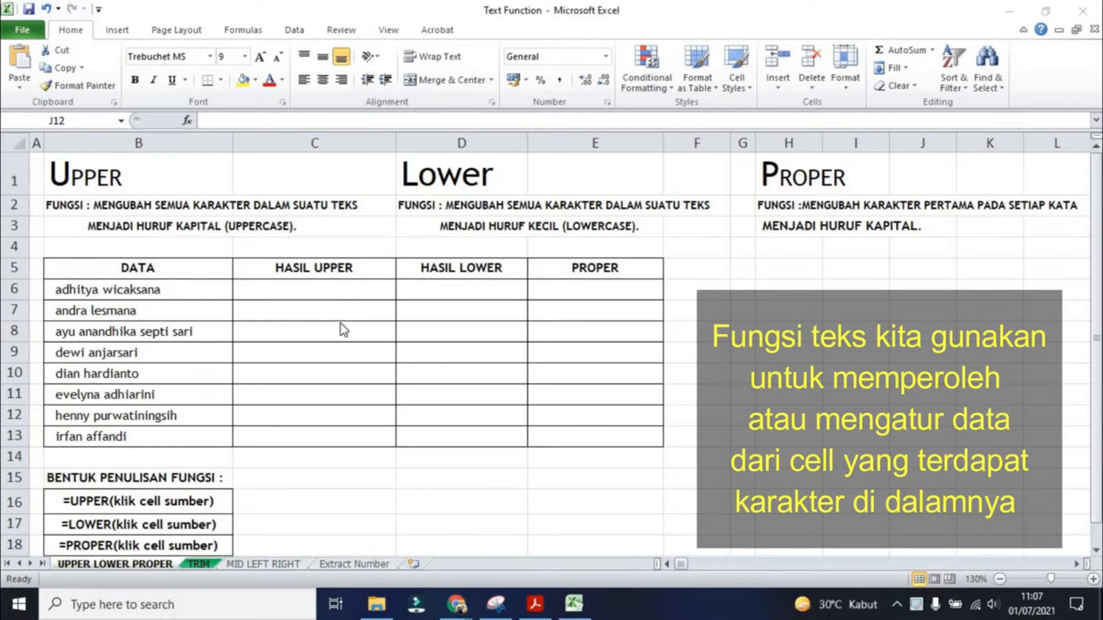
- Examine the UPPER, LOWER and PROPER descriptions and the name table on the Text Function worksheet
{"action": "left_click", "coordinate": [147, 292]}
{"action": "left_click", "coordinate": [369, 289]}
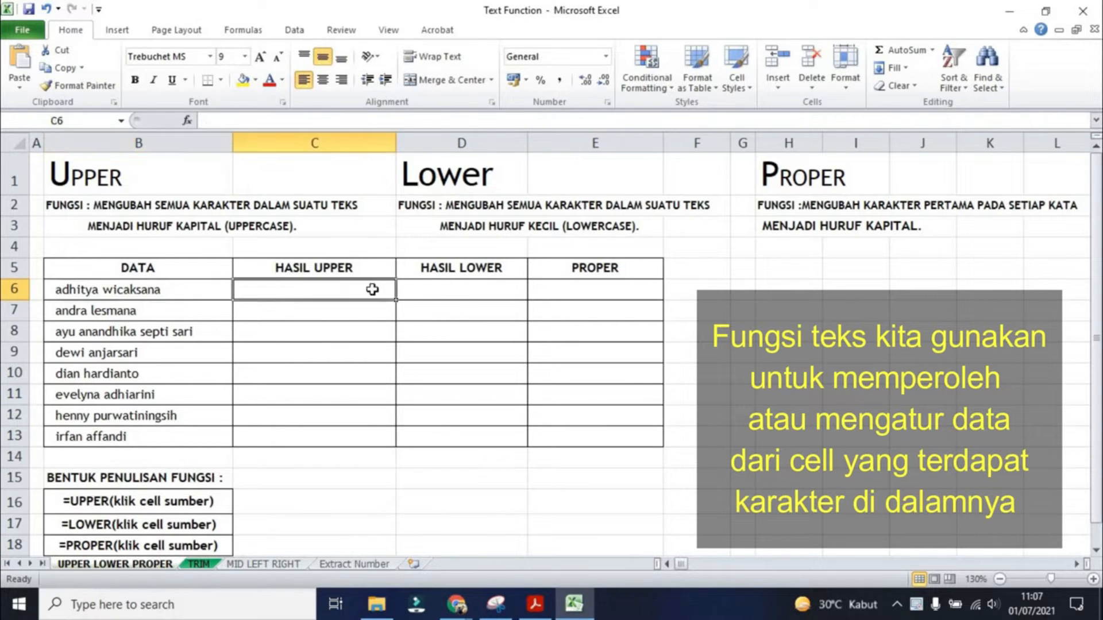
{"action": "left_click", "coordinate": [437, 287]}
{"action": "left_click", "coordinate": [573, 289]}
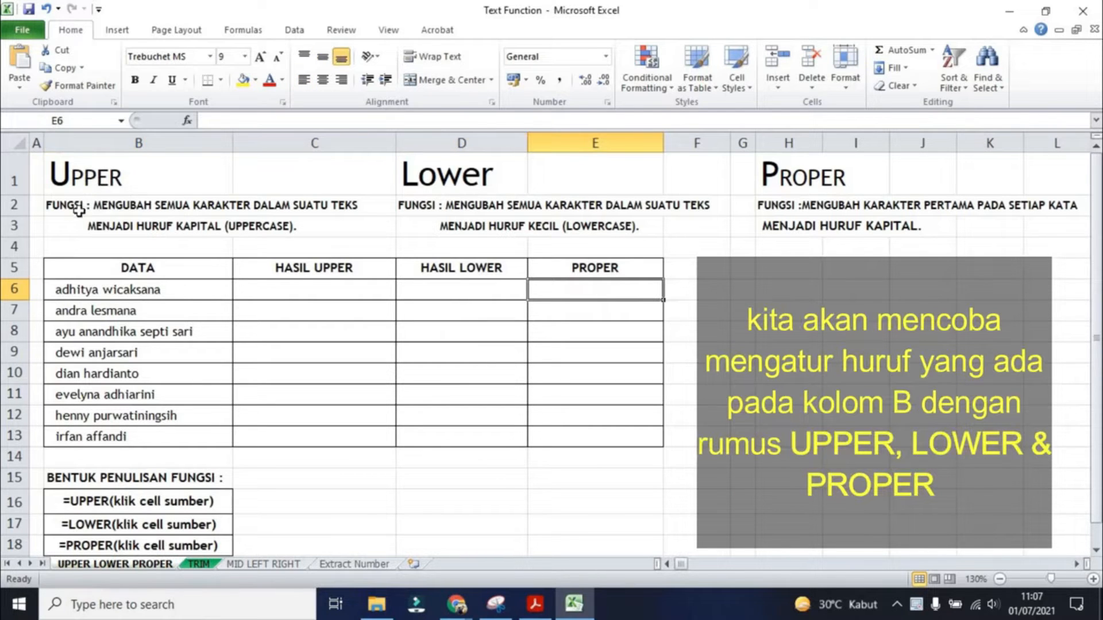
{"action": "left_click_drag", "start_coordinate": [52, 172], "coordinate": [305, 224]}
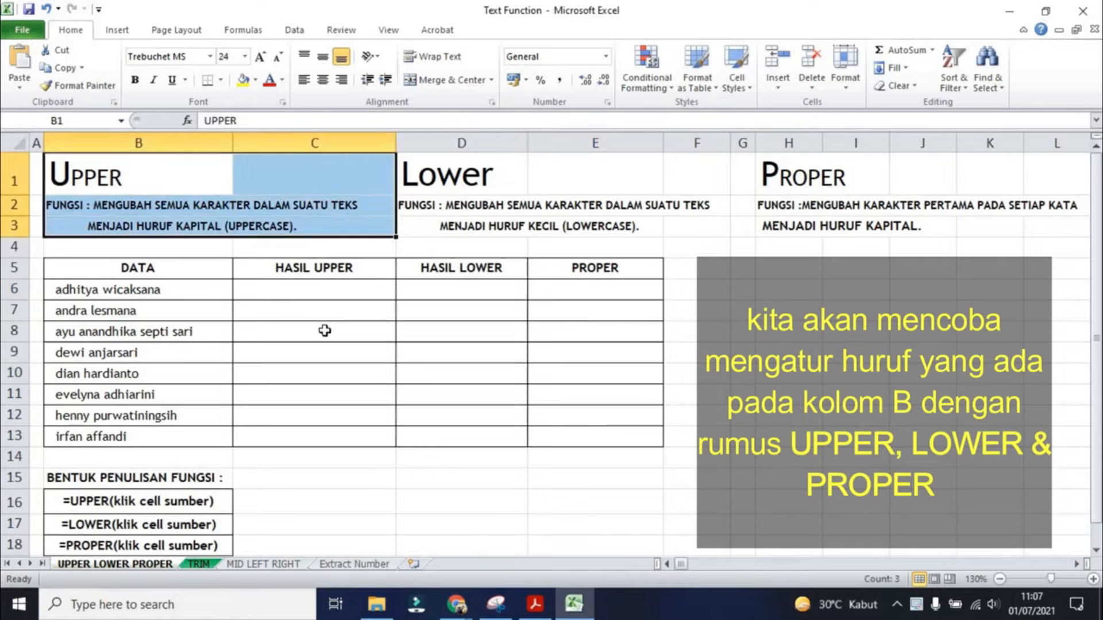
{"action": "left_click_drag", "start_coordinate": [437, 173], "coordinate": [676, 230]}
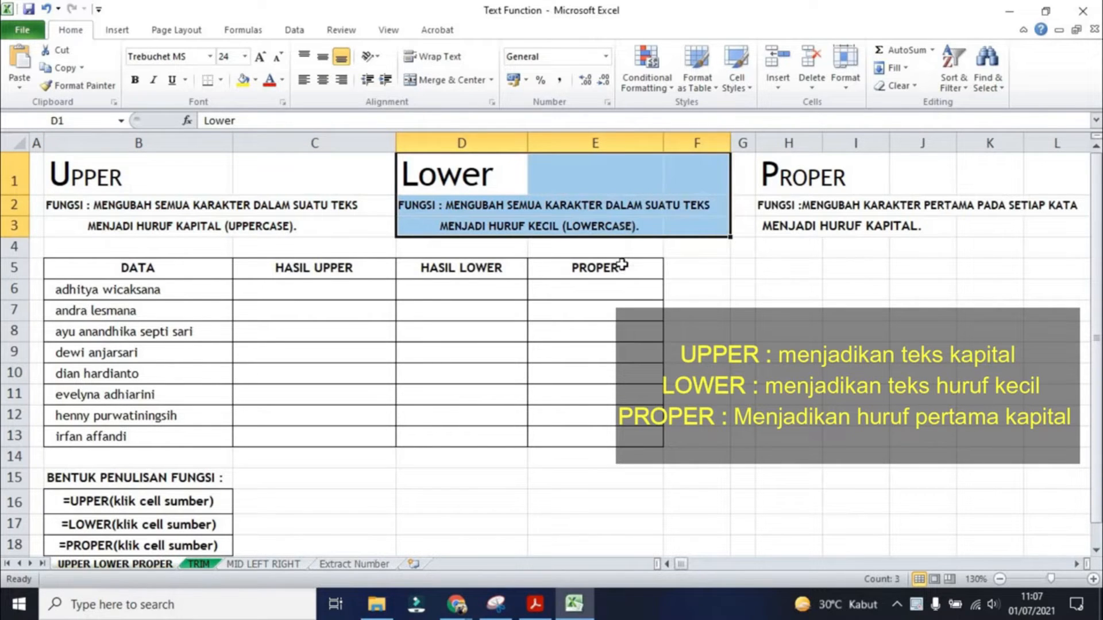
{"action": "left_click_drag", "start_coordinate": [781, 172], "coordinate": [1051, 235]}
{"action": "left_click", "coordinate": [776, 399]}
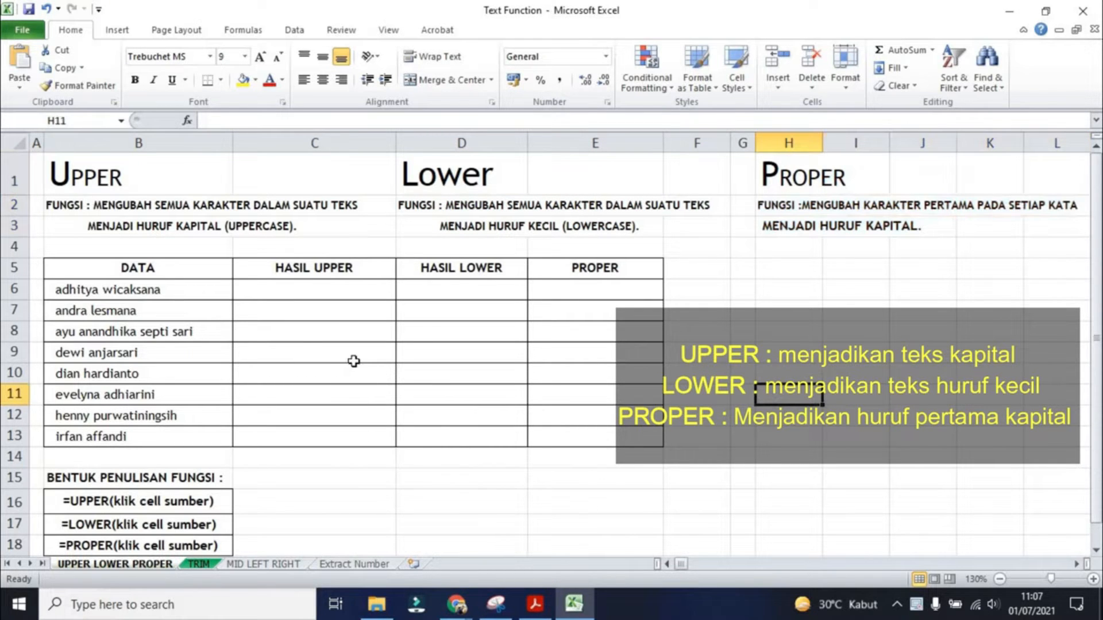
- Enter the formula =UPPER(B6) in C6 to convert the first name to capital letters
{"action": "left_click", "coordinate": [280, 291]}
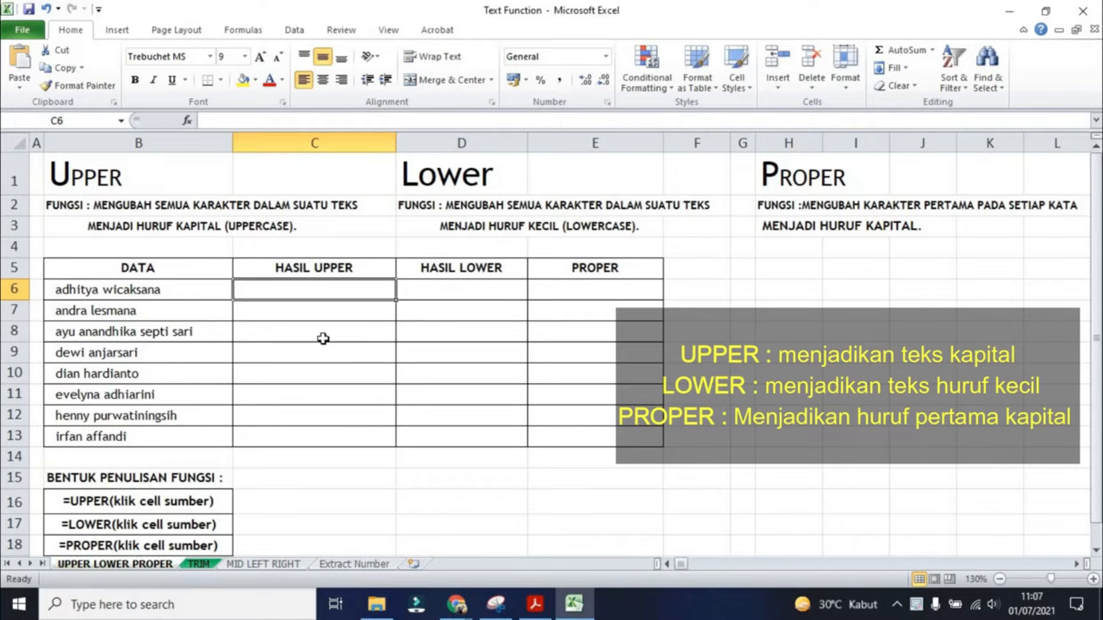
{"action": "type", "text": "="}
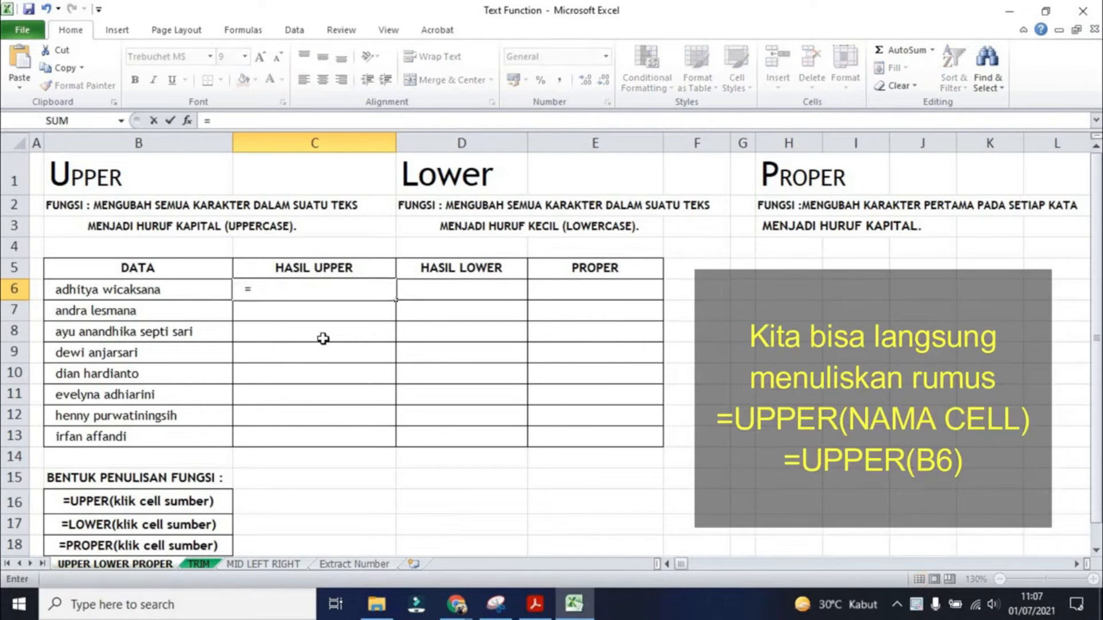
{"action": "type", "text": "U"}
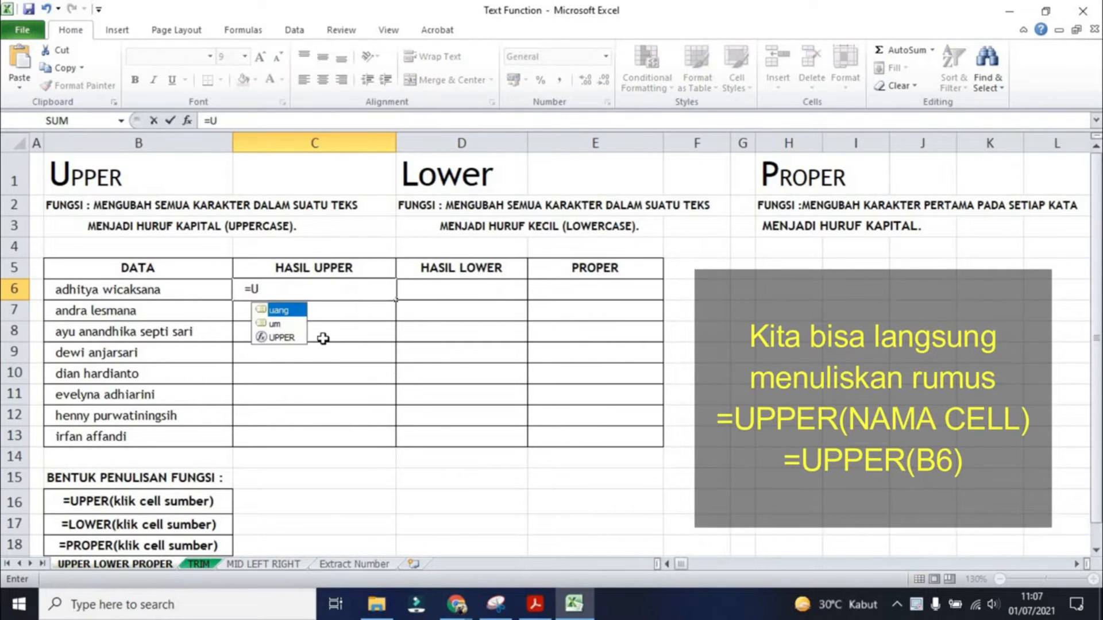
{"action": "type", "text": "PPER("}
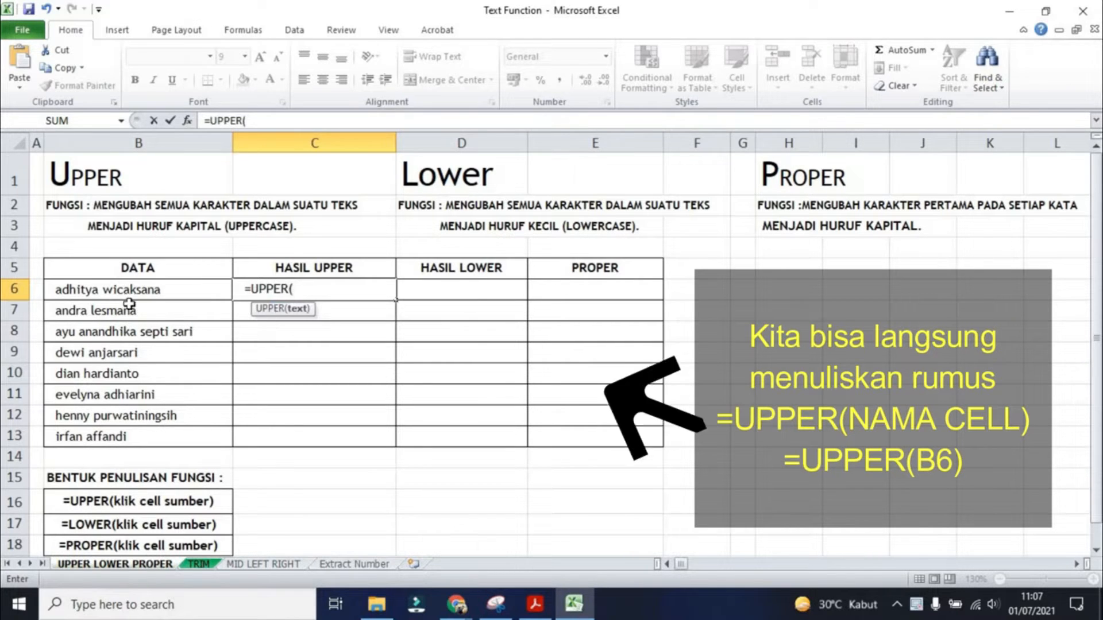
{"action": "left_click", "coordinate": [144, 285]}
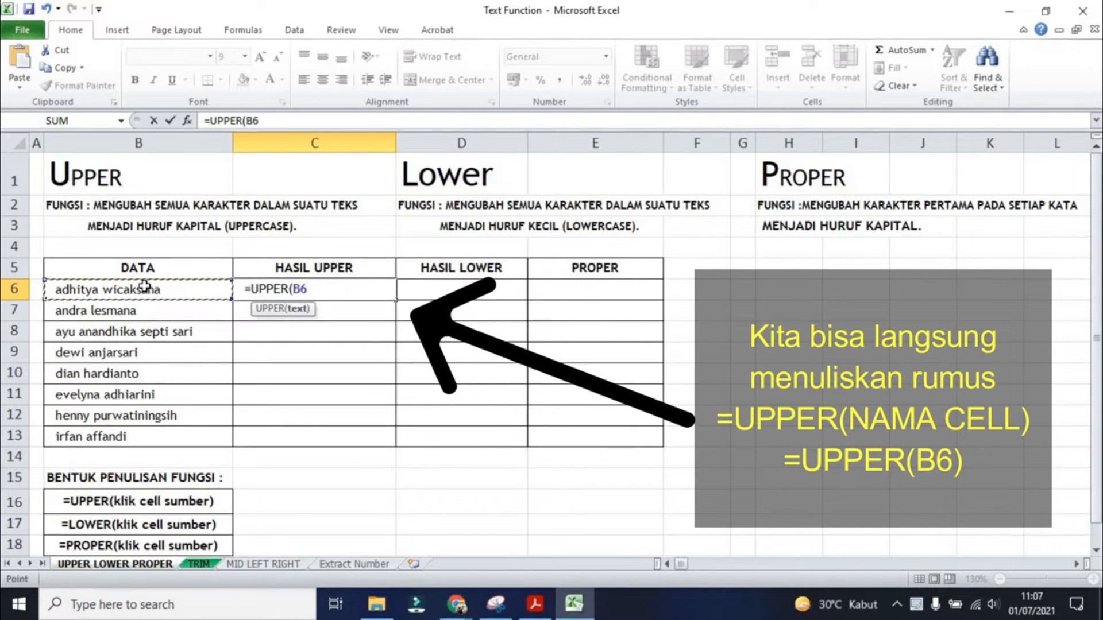
{"action": "type", "text": ")"}
{"action": "key", "text": "Return"}
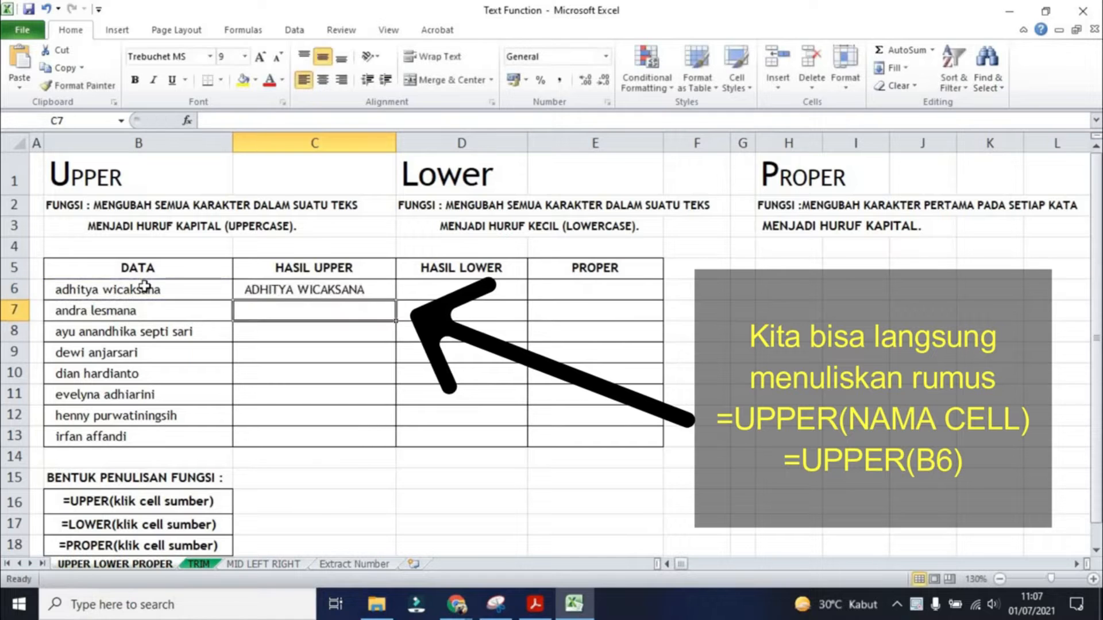
- Copy the UPPER formula from C6 down to C13
{"action": "left_click", "coordinate": [294, 294]}
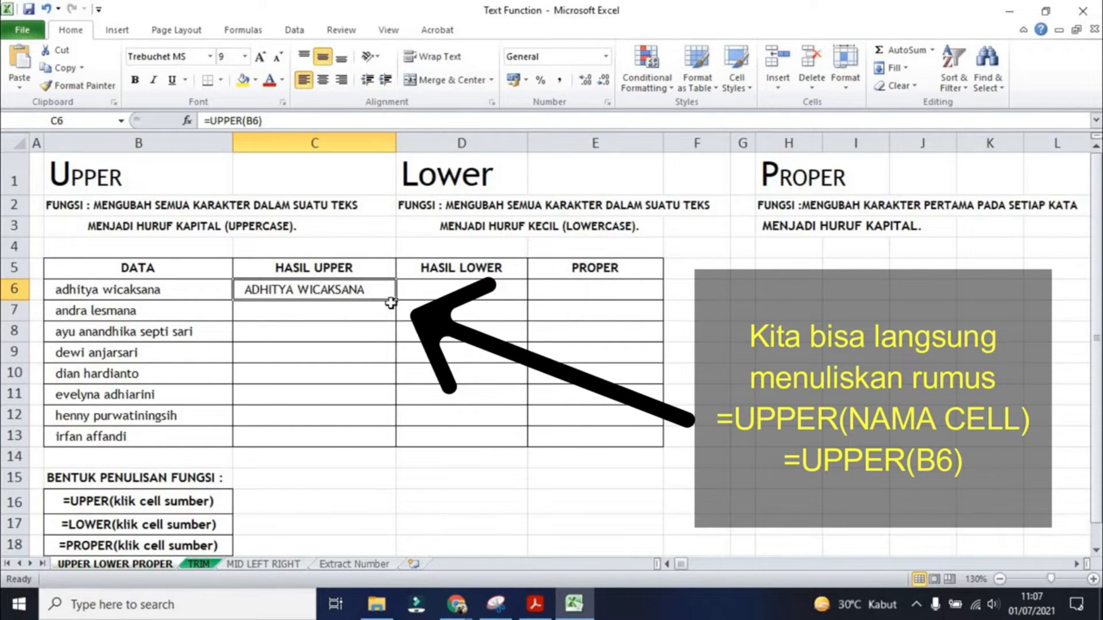
{"action": "left_click_drag", "start_coordinate": [395, 301], "coordinate": [390, 448]}
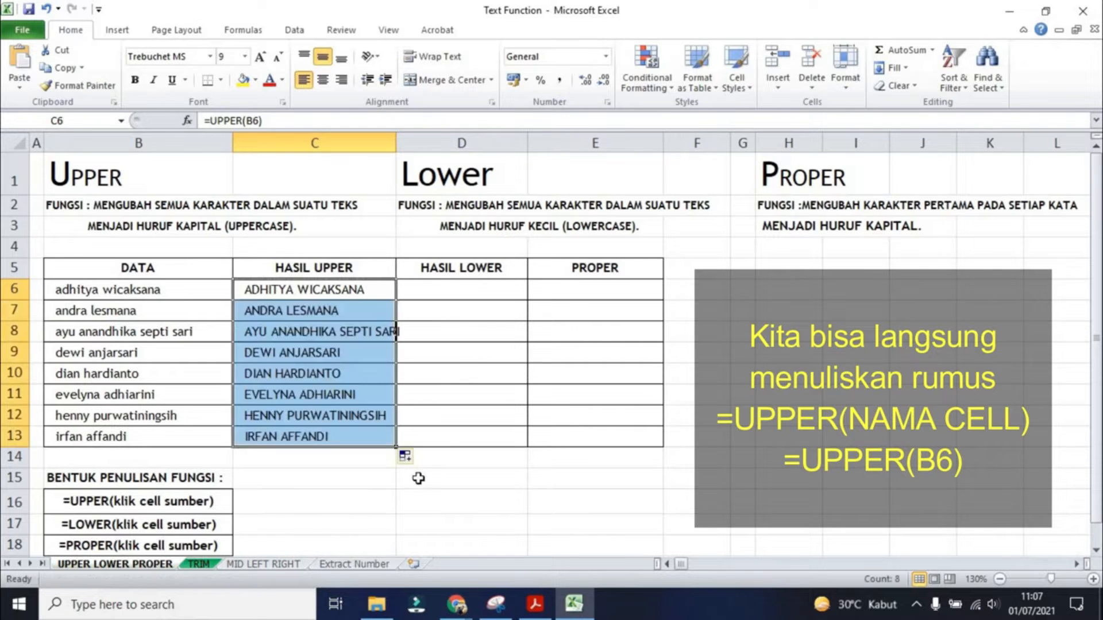
{"action": "left_click", "coordinate": [450, 499]}
- Enter the formula =LOWER(C6) in D6 to convert the capitalised name to lowercase
{"action": "left_click", "coordinate": [453, 292]}
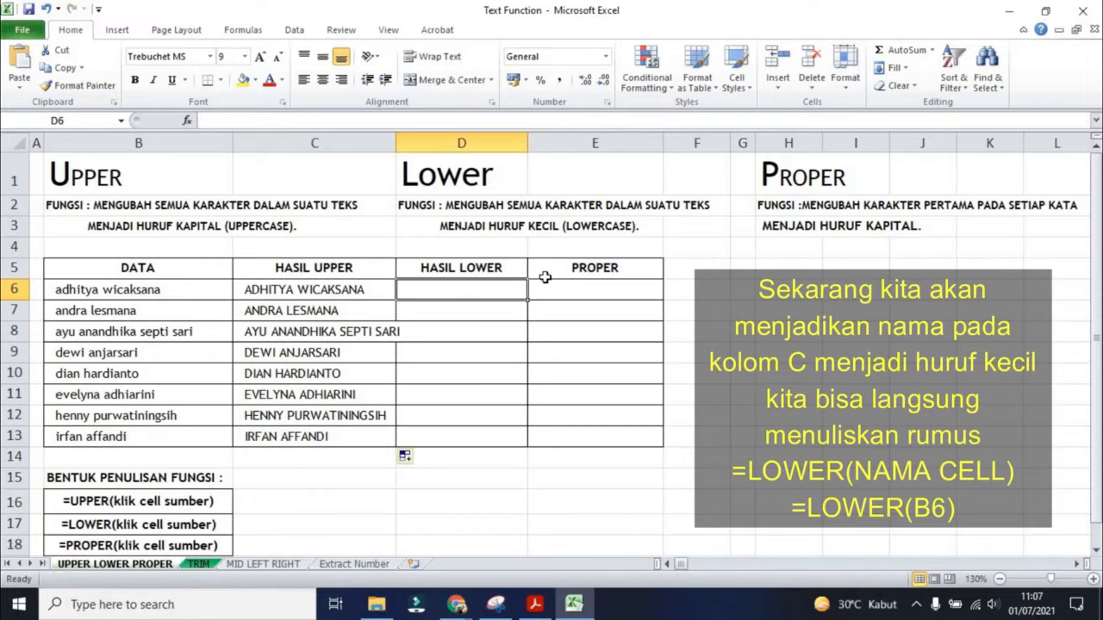
{"action": "type", "text": "-"}
{"action": "key", "text": "BackSpace"}
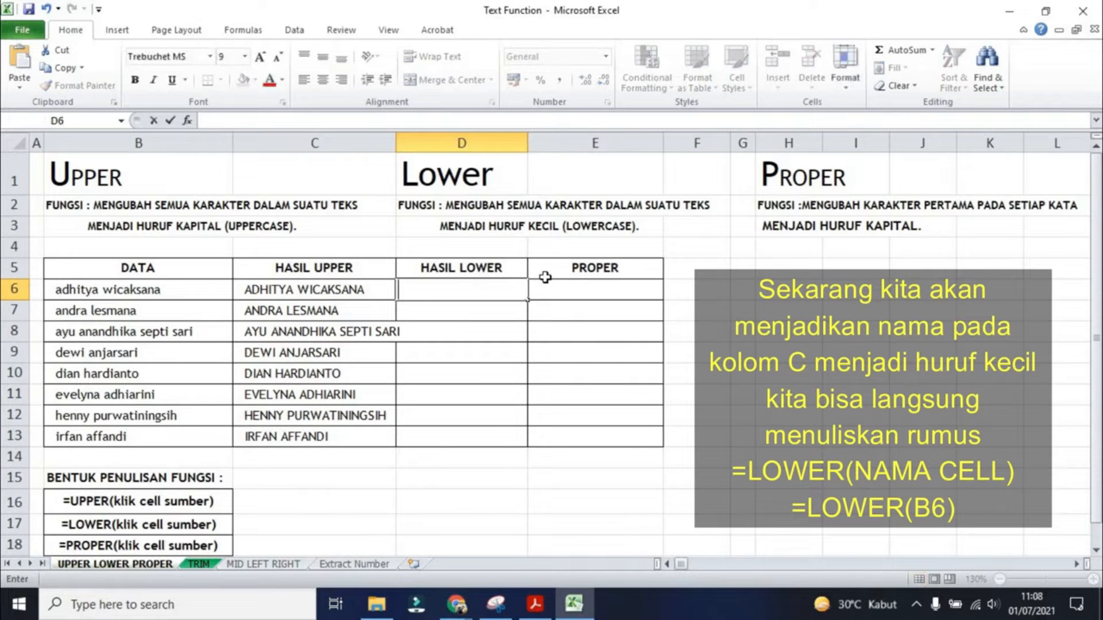
{"action": "type", "text": "=LO"}
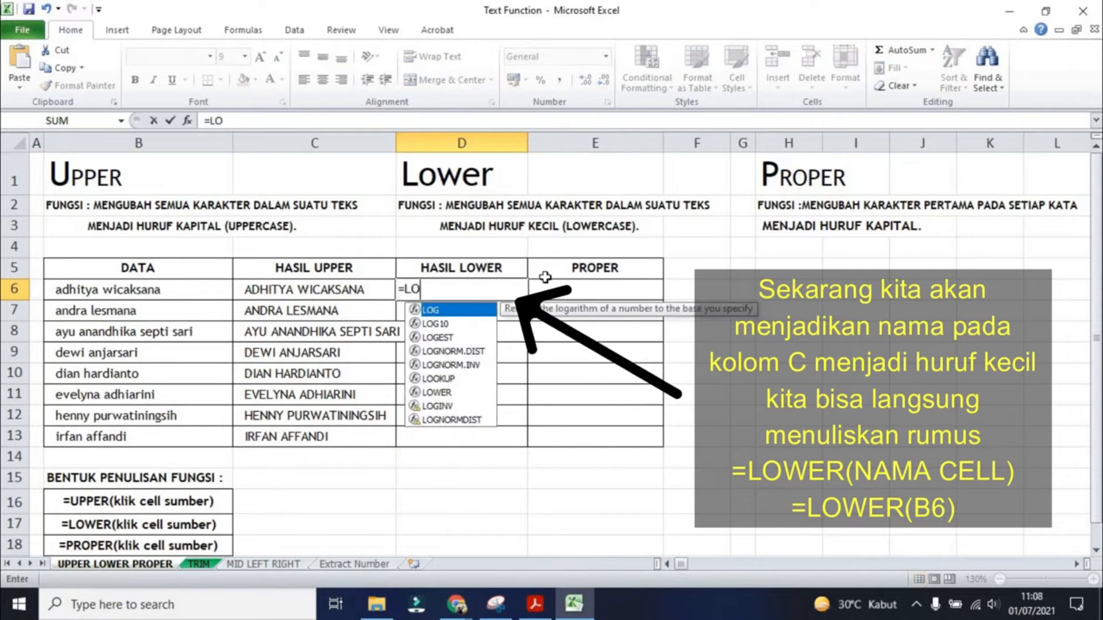
{"action": "type", "text": "WER"}
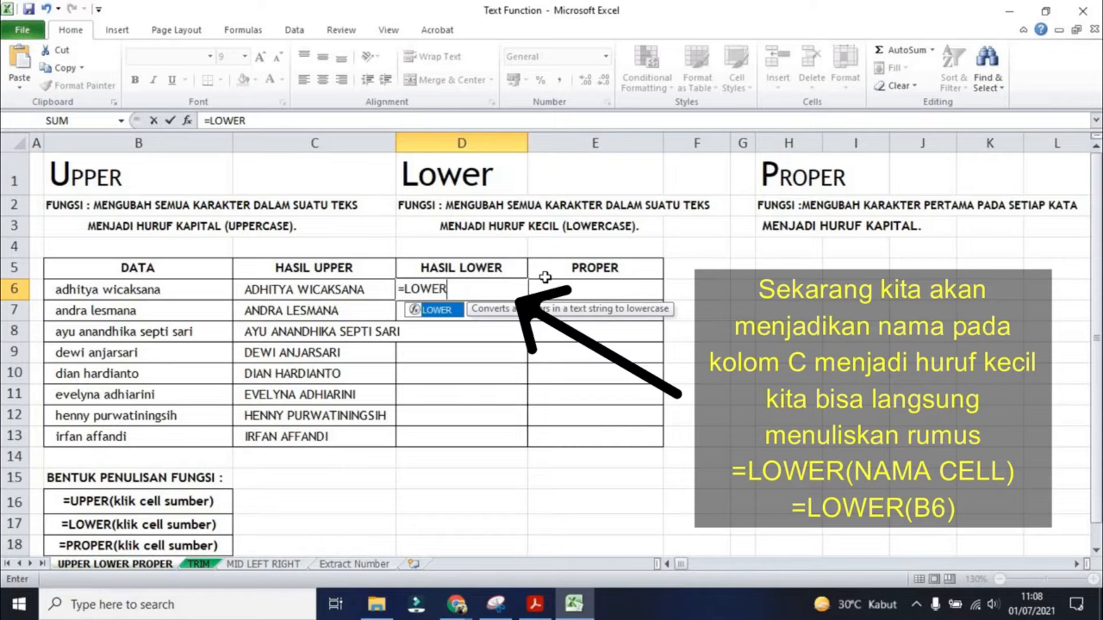
{"action": "type", "text": "("}
{"action": "left_click", "coordinate": [388, 296]}
{"action": "type", "text": ")"}
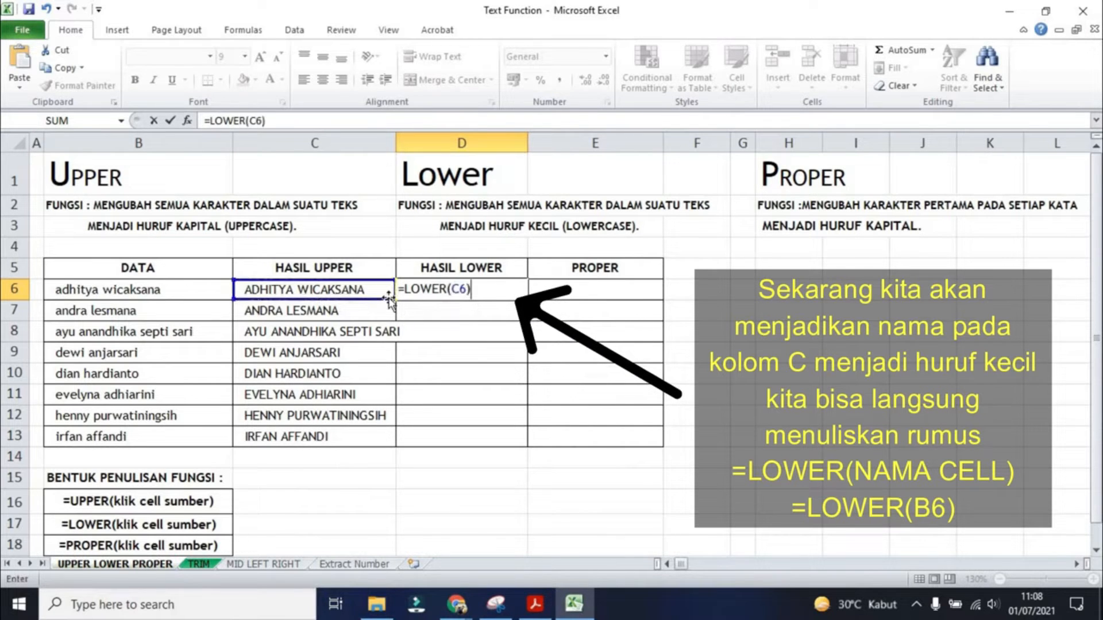
{"action": "key", "text": "Return"}
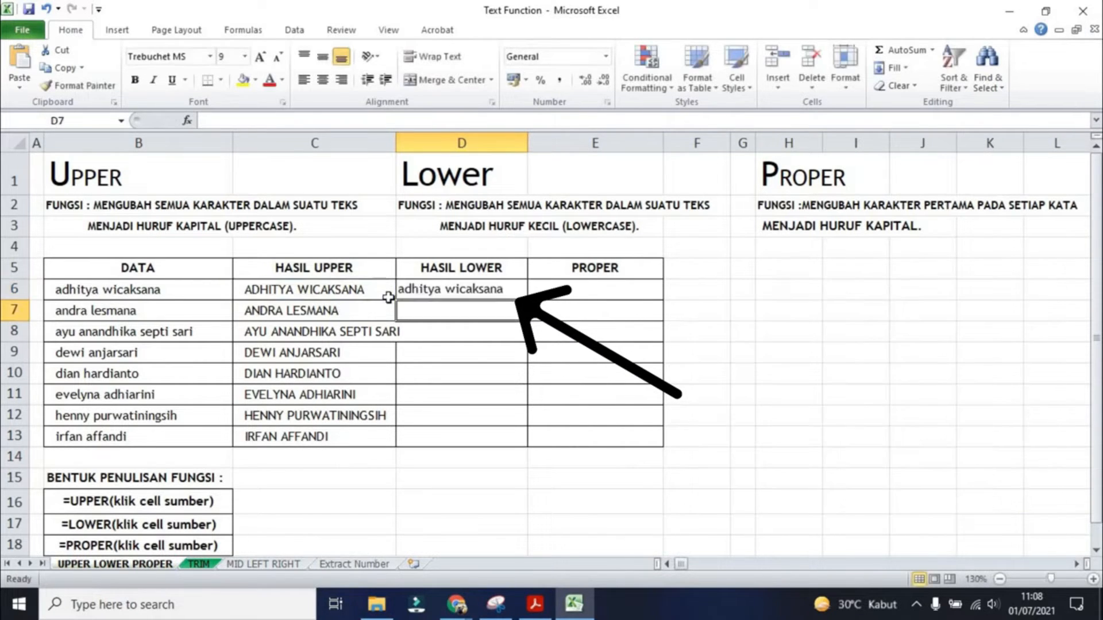
- Copy the LOWER formula from D6 down to D13
{"action": "left_click", "coordinate": [468, 291]}
{"action": "left_click_drag", "start_coordinate": [527, 302], "coordinate": [509, 442]}
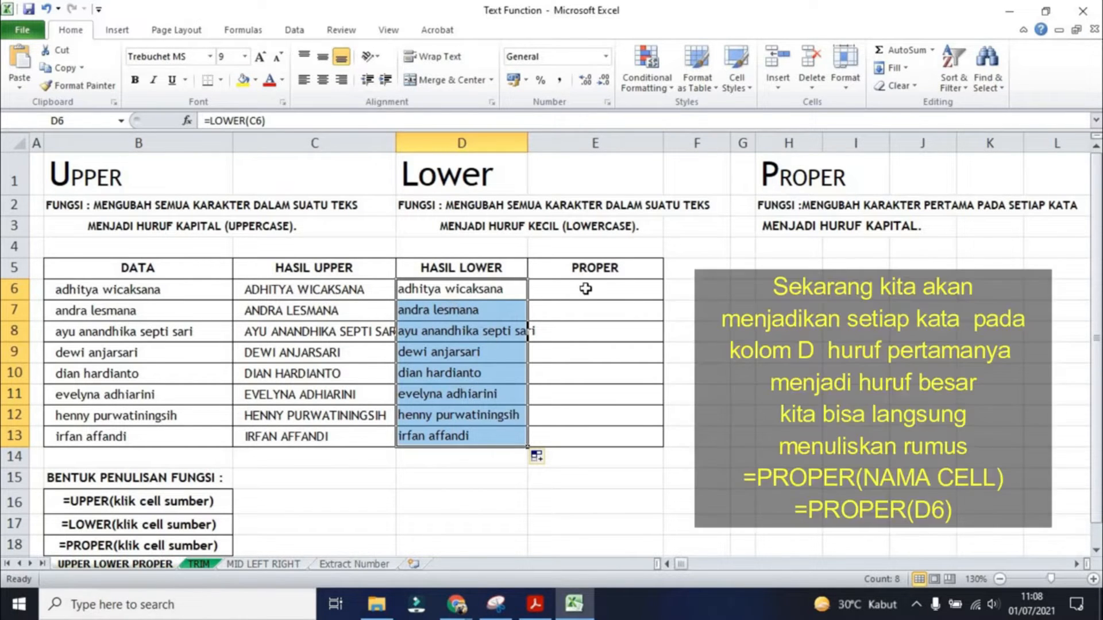
- Enter the formula =PROPER(D6) in E6 to capitalise the first letter of each word
{"action": "left_click", "coordinate": [588, 288]}
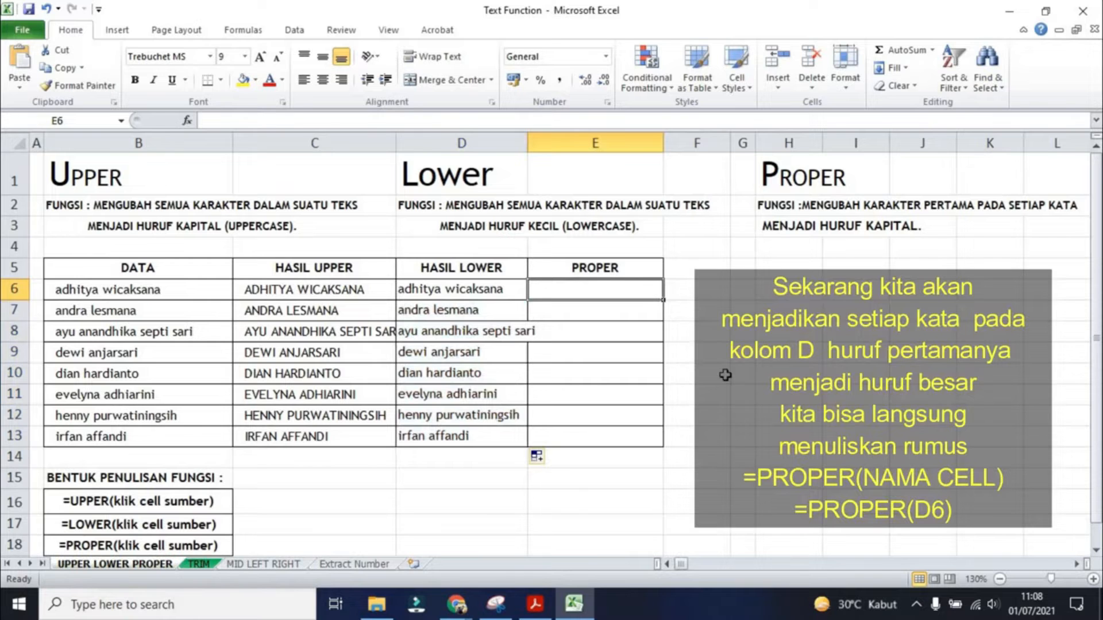
{"action": "type", "text": "="}
{"action": "left_click", "coordinate": [486, 290]}
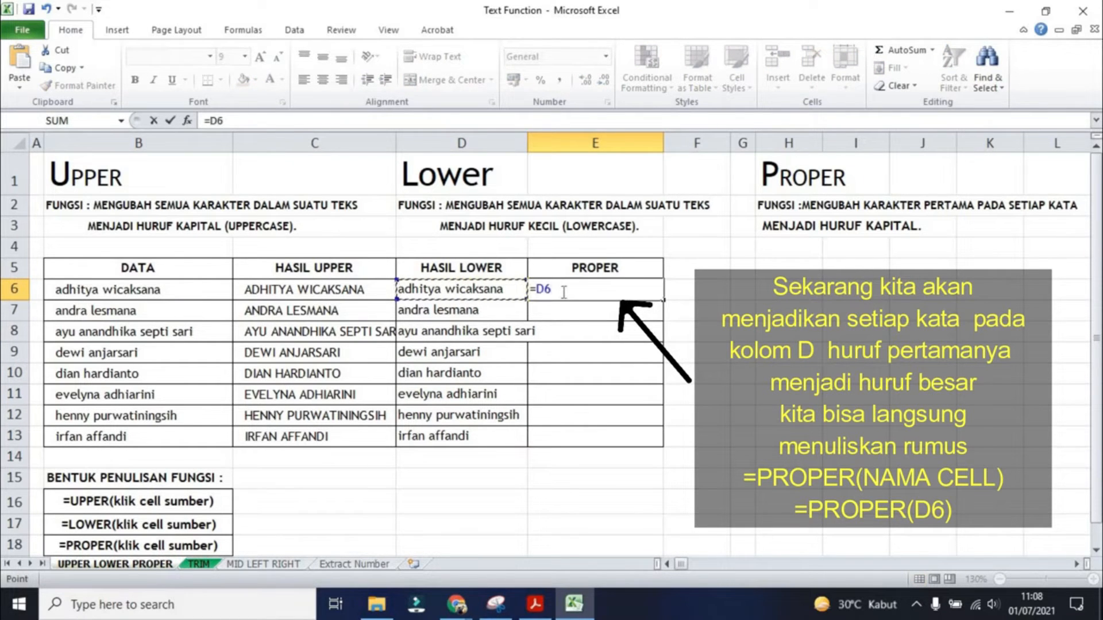
{"action": "key", "text": "BackSpace"}
{"action": "key", "text": "BackSpace"}
{"action": "type", "text": "P"}
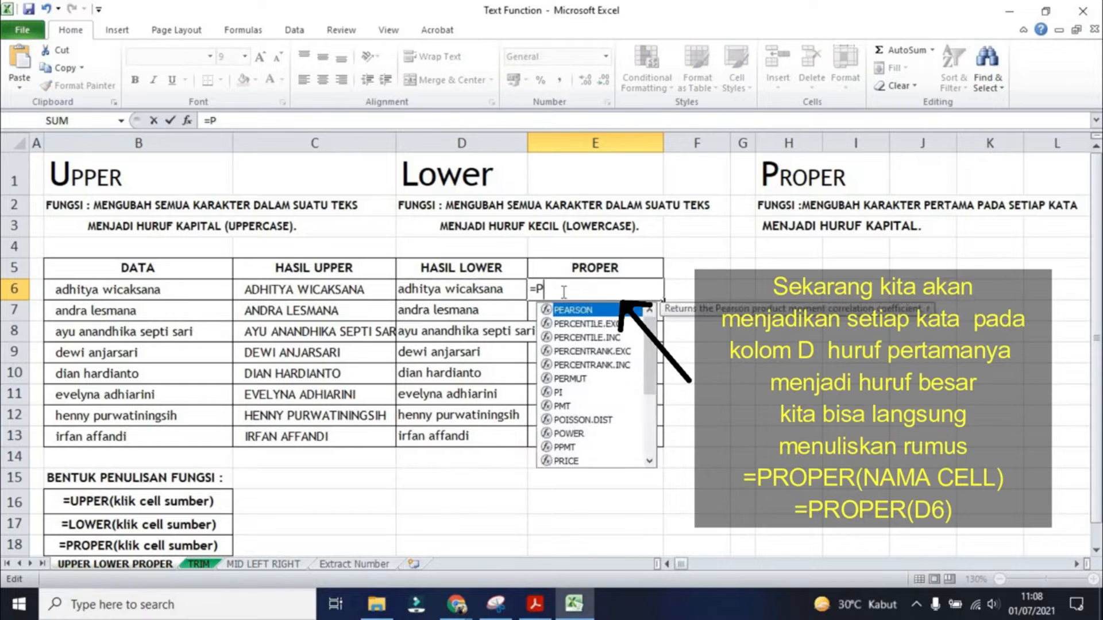
{"action": "type", "text": "ROPER("}
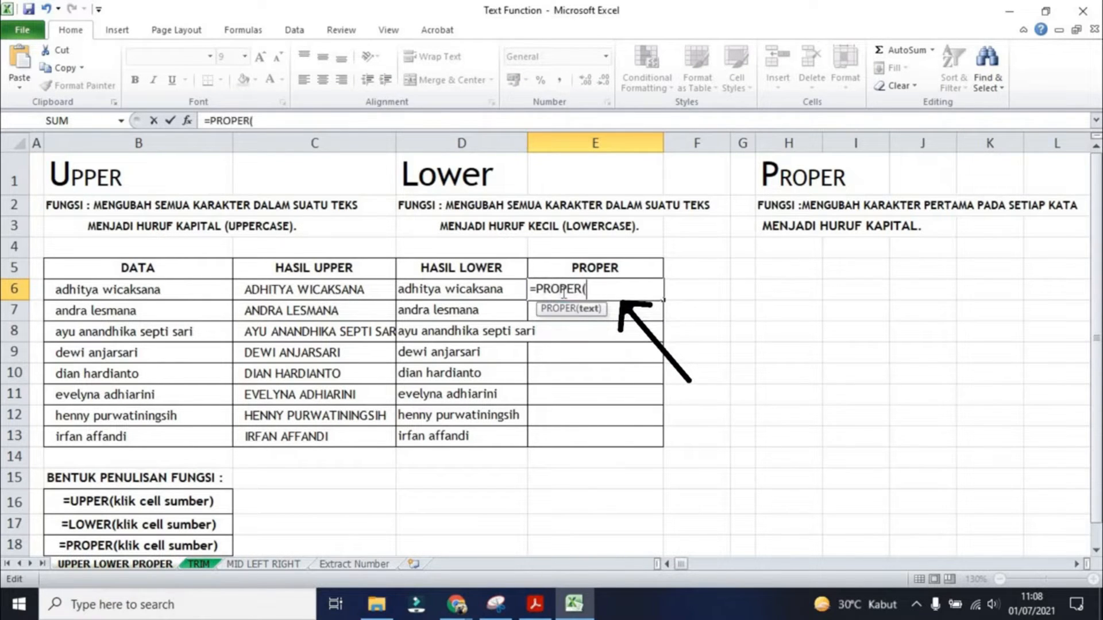
{"action": "left_click", "coordinate": [483, 287]}
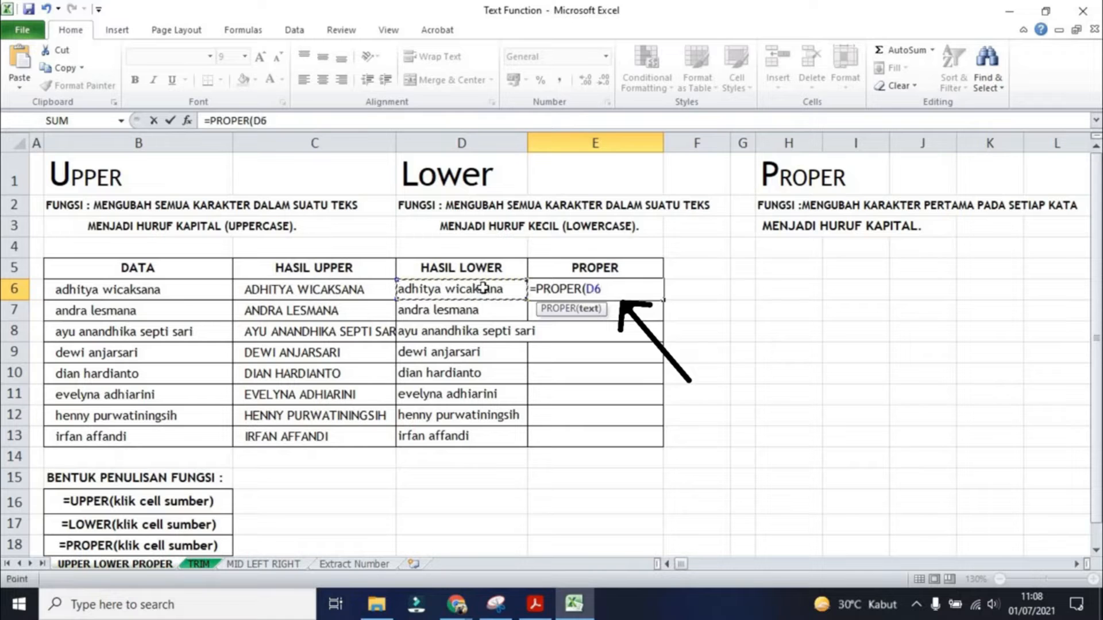
{"action": "type", "text": ")"}
{"action": "key", "text": "Return"}
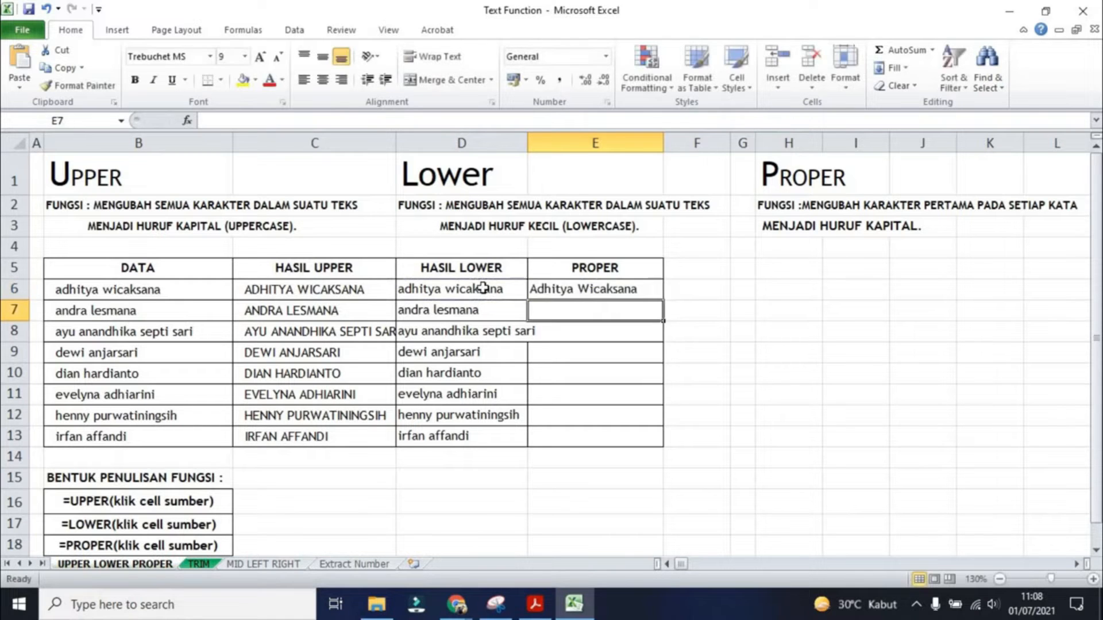
- Copy the PROPER formula from E6 down to E13
{"action": "left_click", "coordinate": [596, 288]}
{"action": "left_click_drag", "start_coordinate": [661, 299], "coordinate": [661, 442]}
{"action": "left_click", "coordinate": [771, 423]}
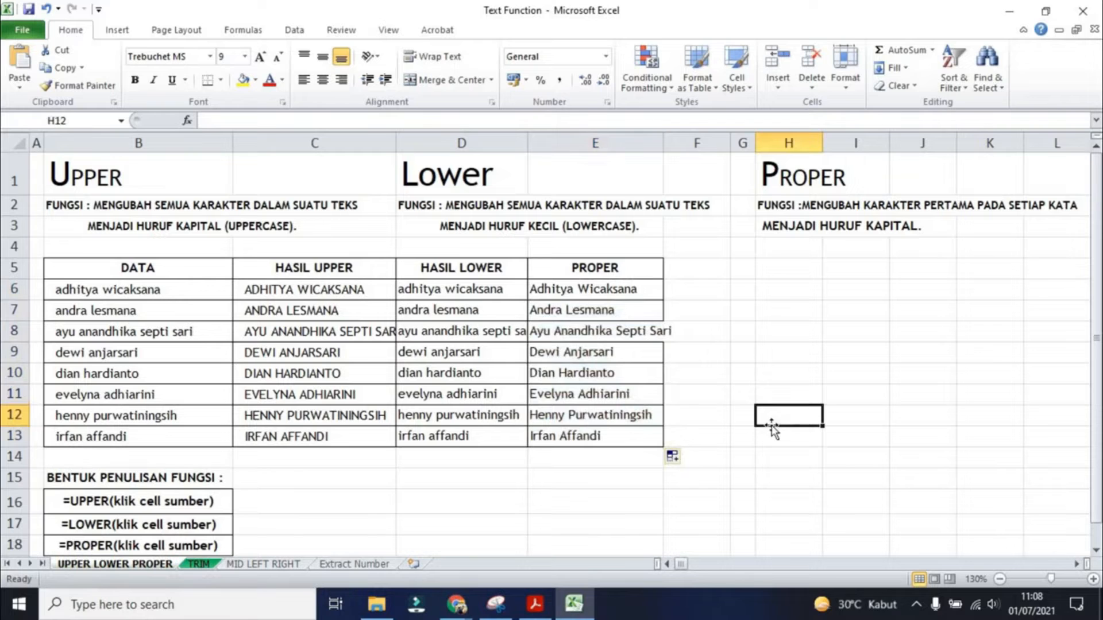
- Inspect the formulas in E6, C6 and D6
{"action": "double_click", "coordinate": [532, 288]}
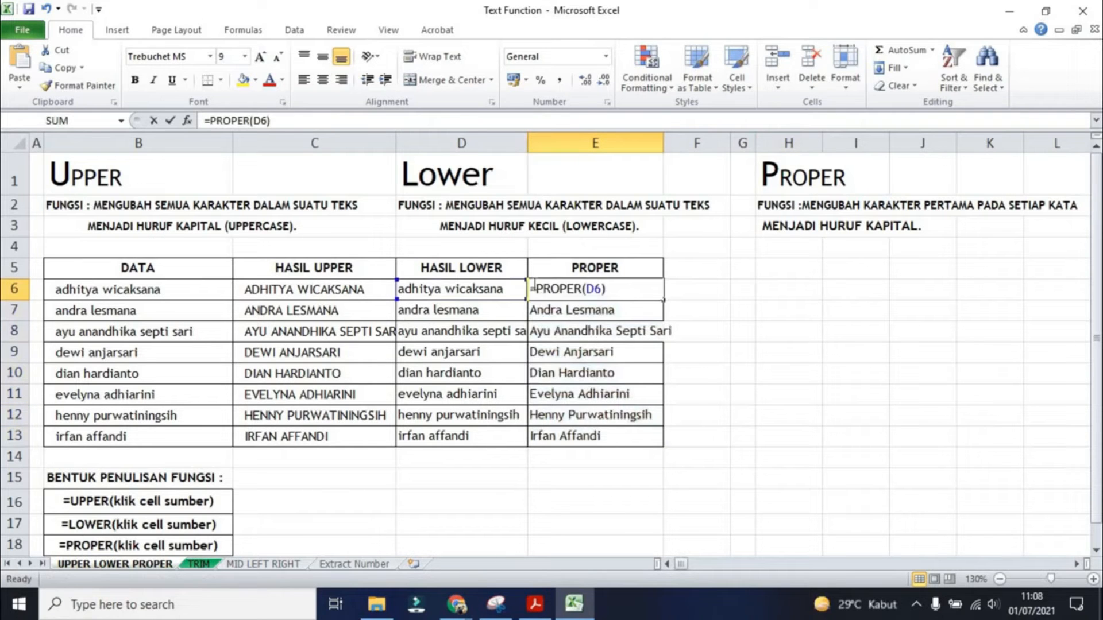
{"action": "key", "text": "Return"}
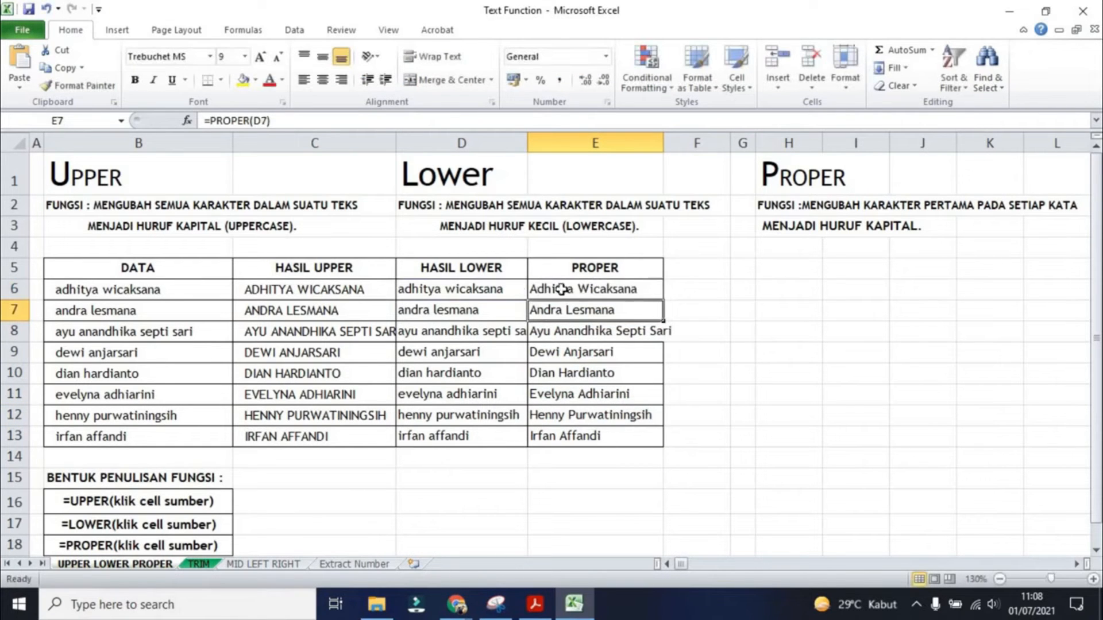
{"action": "left_click", "coordinate": [276, 285]}
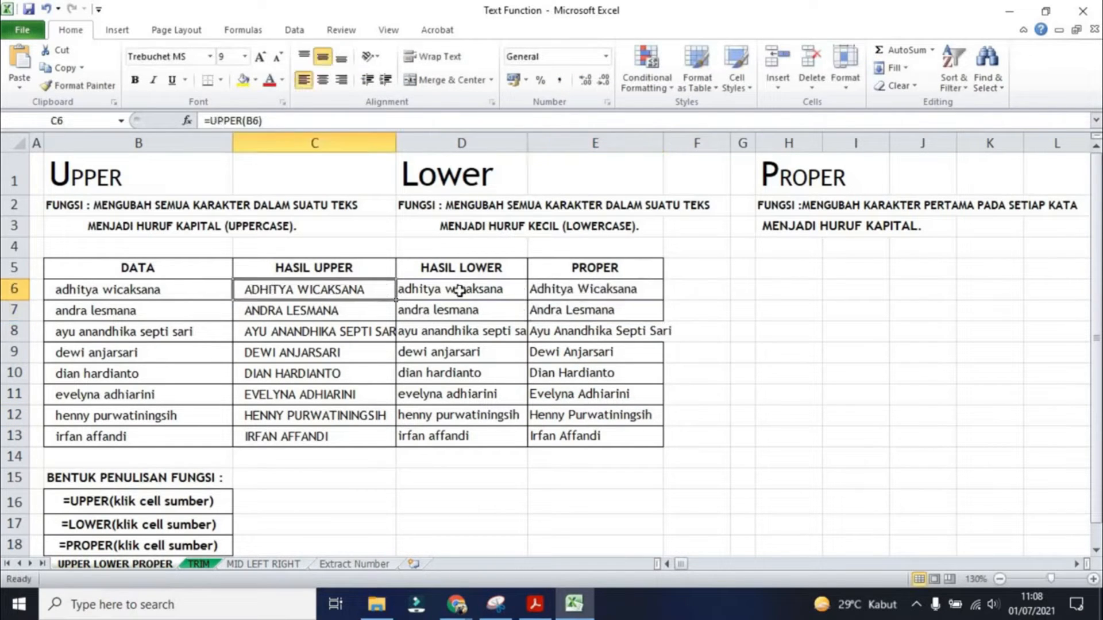
{"action": "left_click", "coordinate": [460, 290]}
{"action": "left_click", "coordinate": [568, 290]}
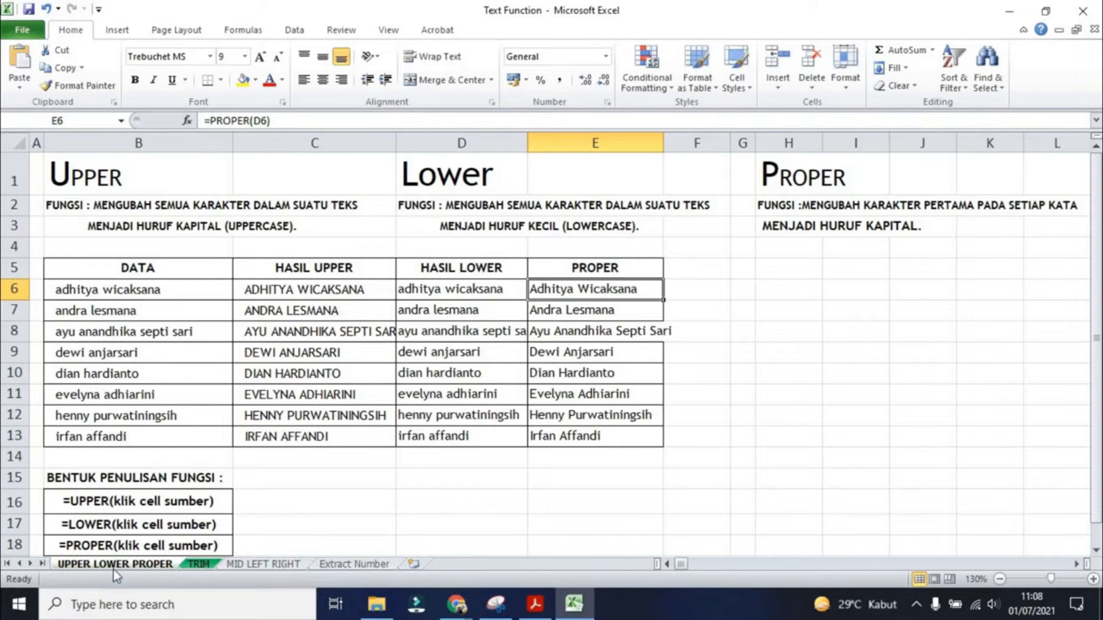
- Open the TRIM worksheet and read its function description
{"action": "left_click", "coordinate": [198, 565]}
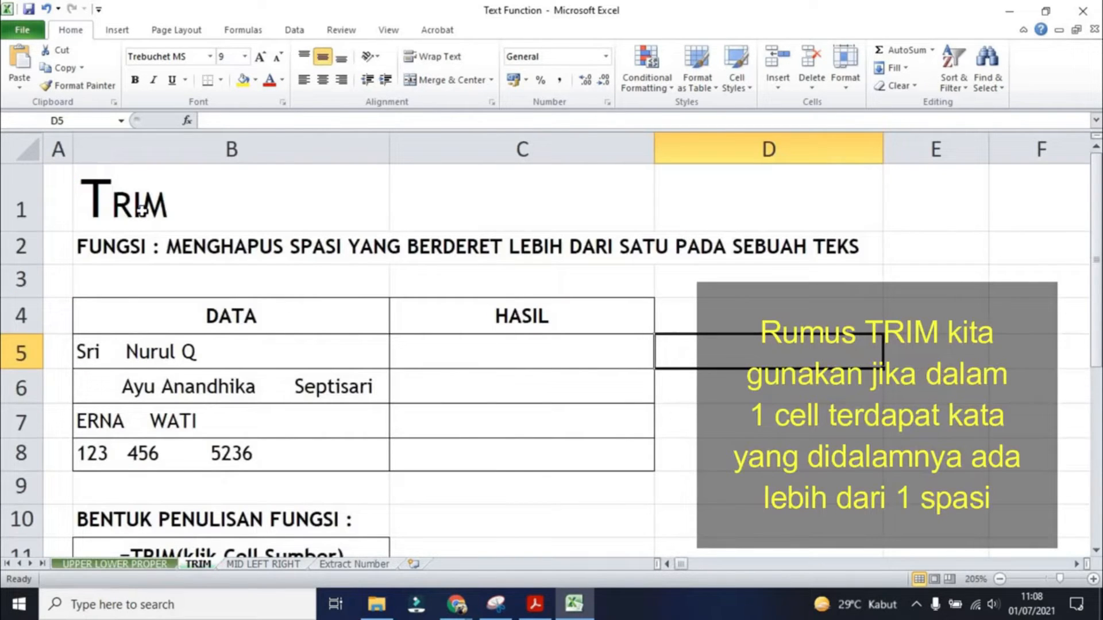
{"action": "left_click", "coordinate": [111, 242]}
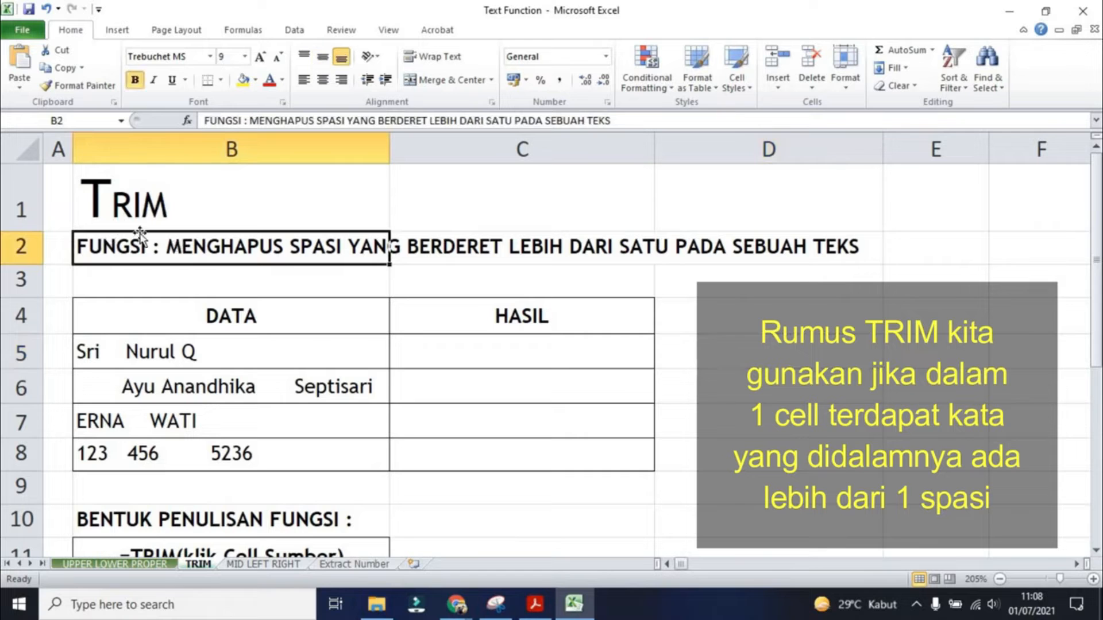
{"action": "key", "text": "Up"}
{"action": "left_click_drag", "start_coordinate": [434, 228], "coordinate": [712, 247]}
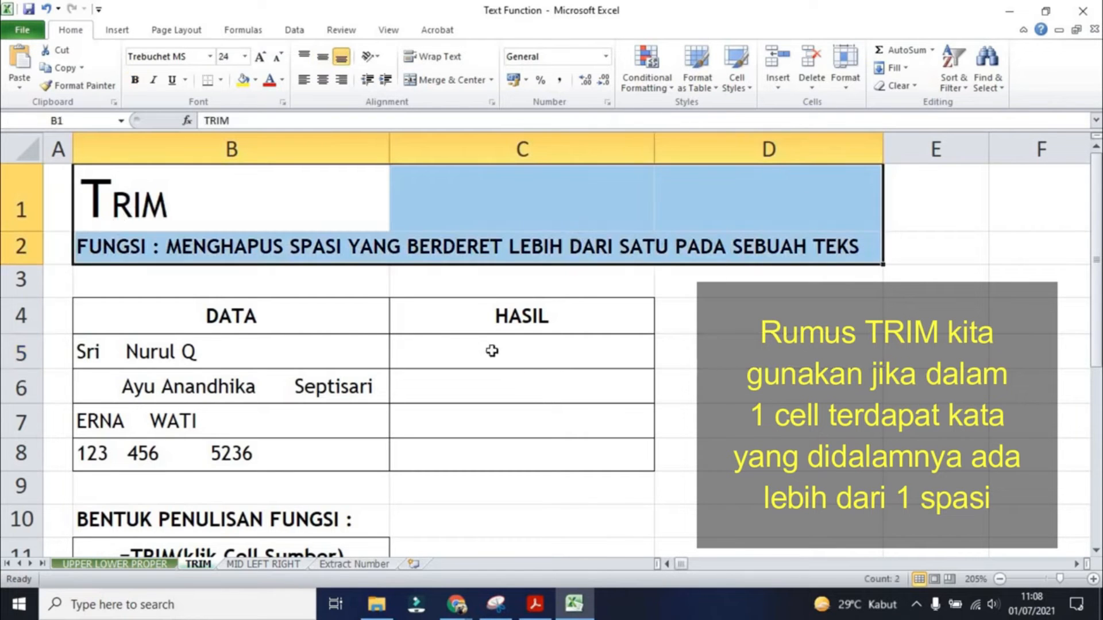
- Enter the formula =TRIM(B5) in C5 to remove the extra spaces from the text
{"action": "left_click", "coordinate": [495, 350]}
{"action": "type", "text": "="}
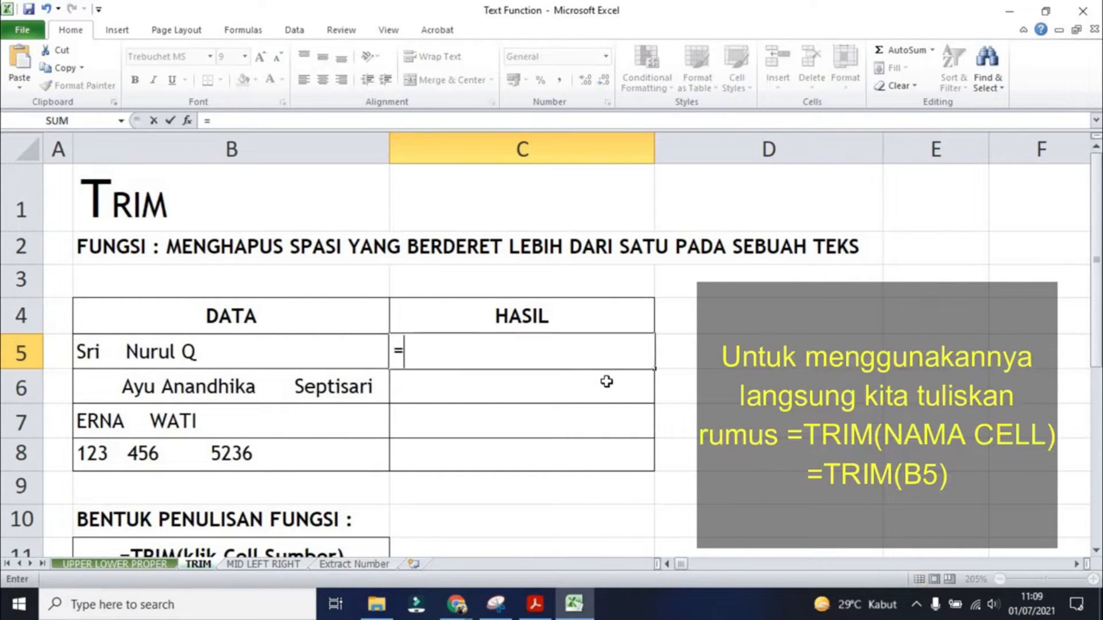
{"action": "type", "text": "TRIM("}
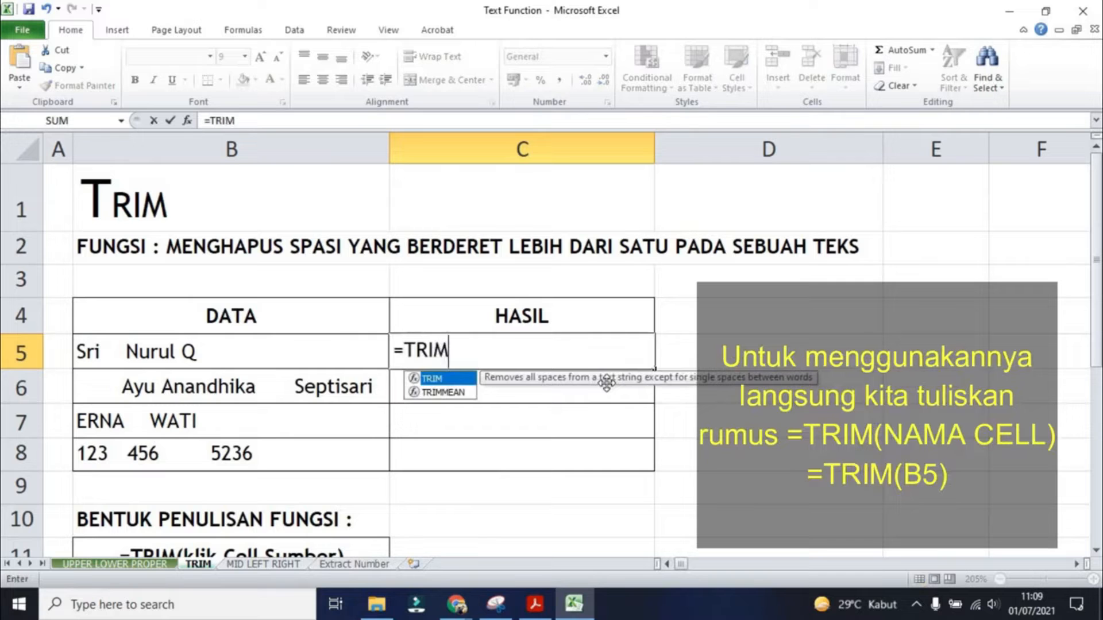
{"action": "left_click", "coordinate": [238, 350]}
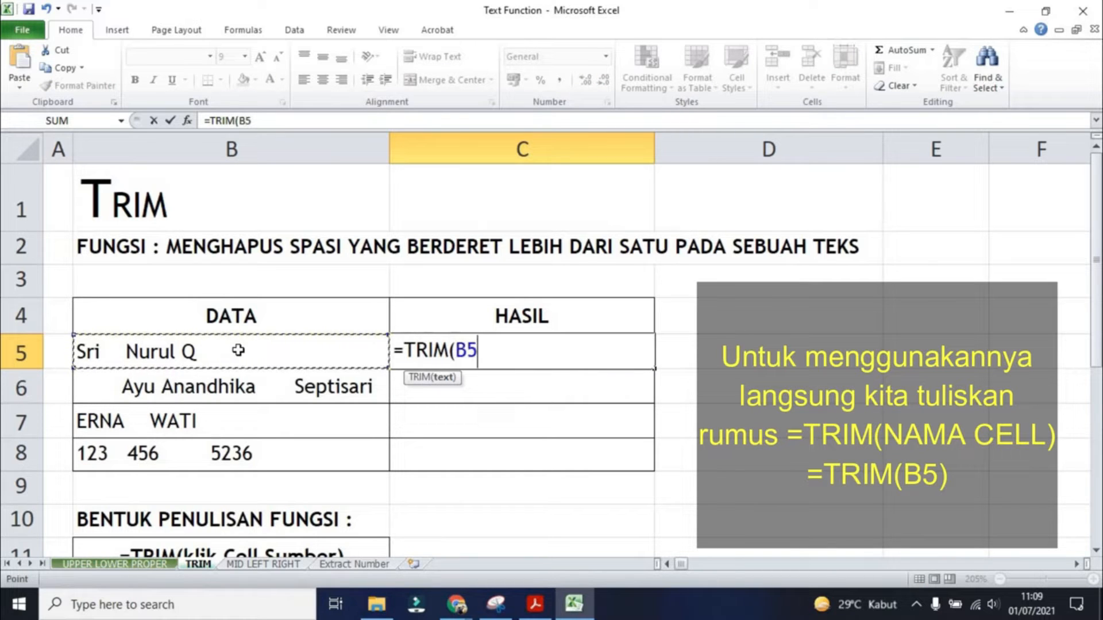
{"action": "type", "text": ")"}
{"action": "key", "text": "Return"}
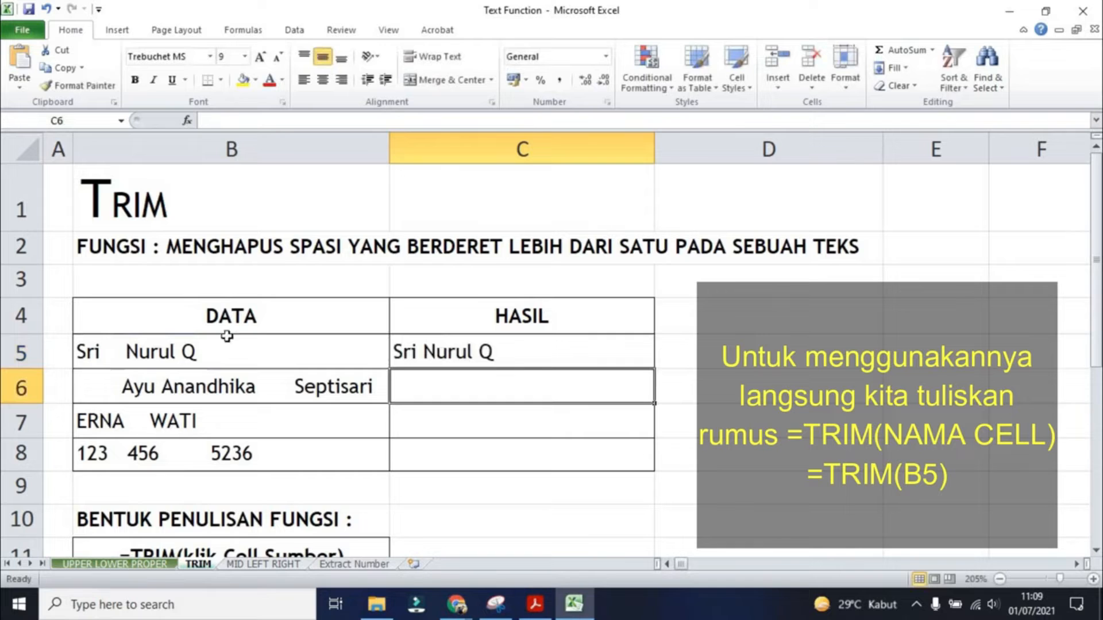
- Examine the extra spaces inside the text of B5 in edit mode
{"action": "left_click", "coordinate": [106, 349]}
{"action": "double_click", "coordinate": [105, 350]}
{"action": "left_click_drag", "start_coordinate": [101, 350], "coordinate": [183, 345]}
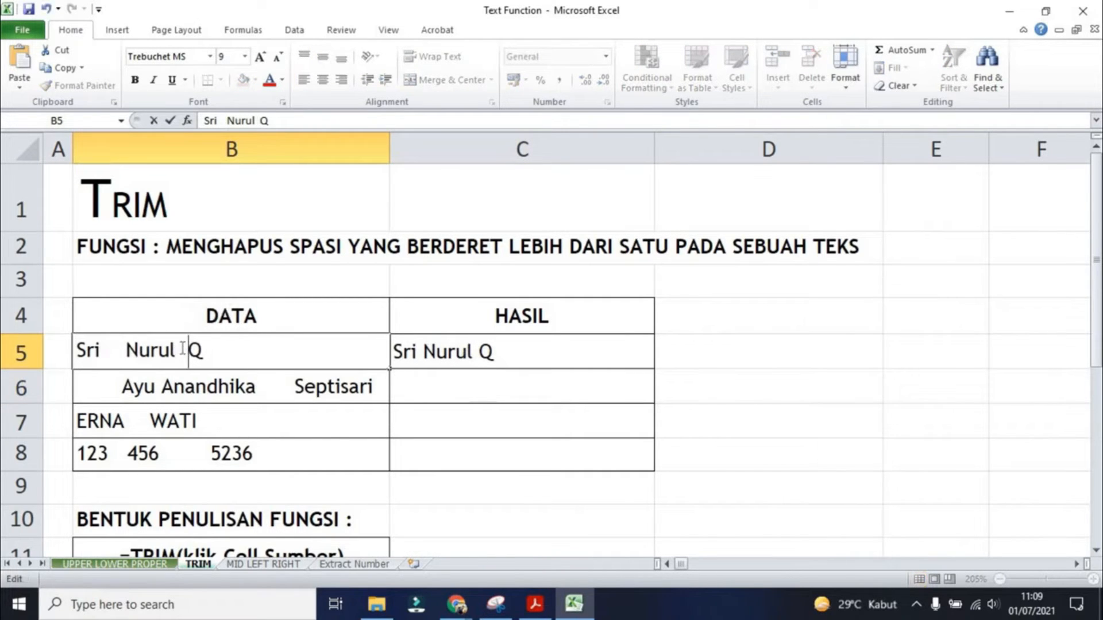
{"action": "key", "text": "Return"}
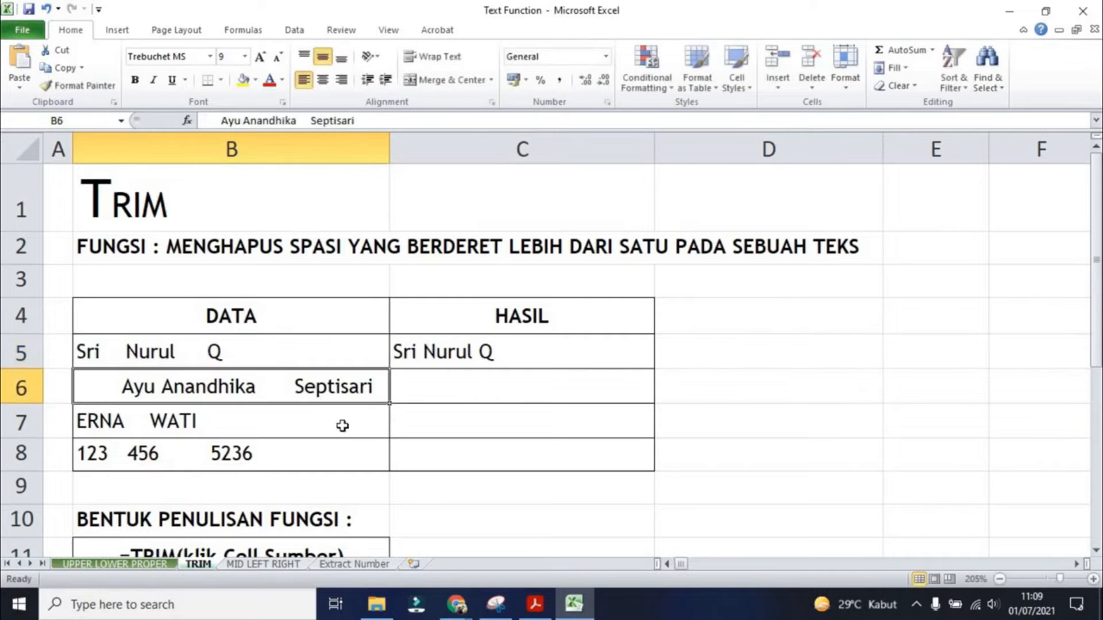
- Fill the TRIM formula from C5 down through C8 and check the copied formula in C7
{"action": "double_click", "coordinate": [207, 350]}
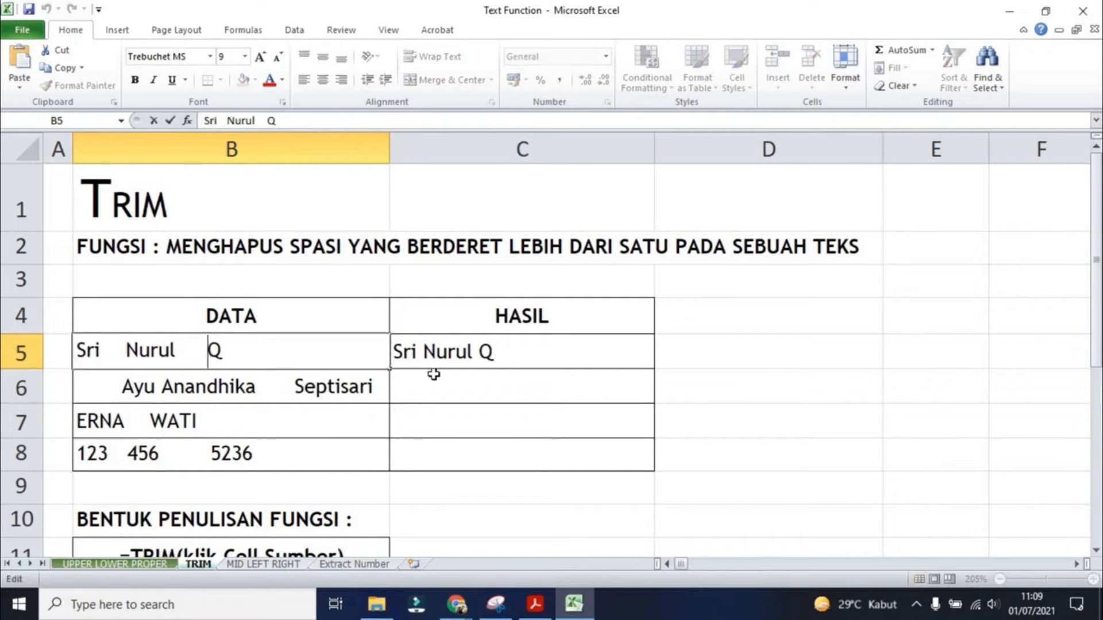
{"action": "left_click", "coordinate": [468, 356]}
{"action": "left_click_drag", "start_coordinate": [652, 370], "coordinate": [637, 467]}
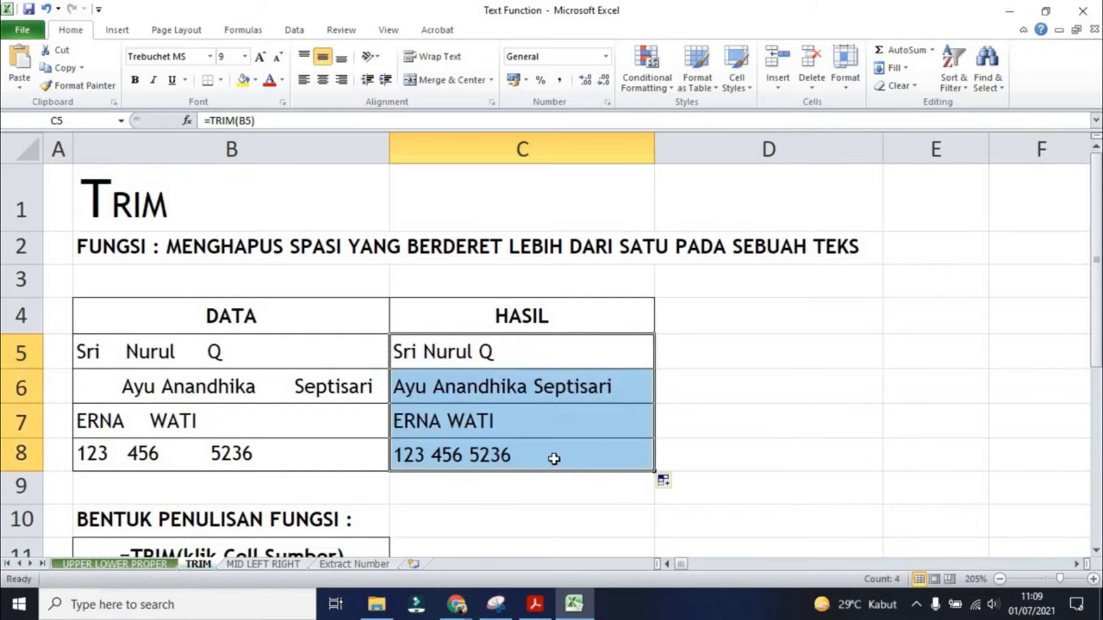
{"action": "scroll", "coordinate": [563, 442], "scroll_direction": "down", "scroll_amount": 1}
{"action": "scroll", "coordinate": [580, 425], "scroll_direction": "up", "scroll_amount": 1}
{"action": "left_click", "coordinate": [608, 407]}
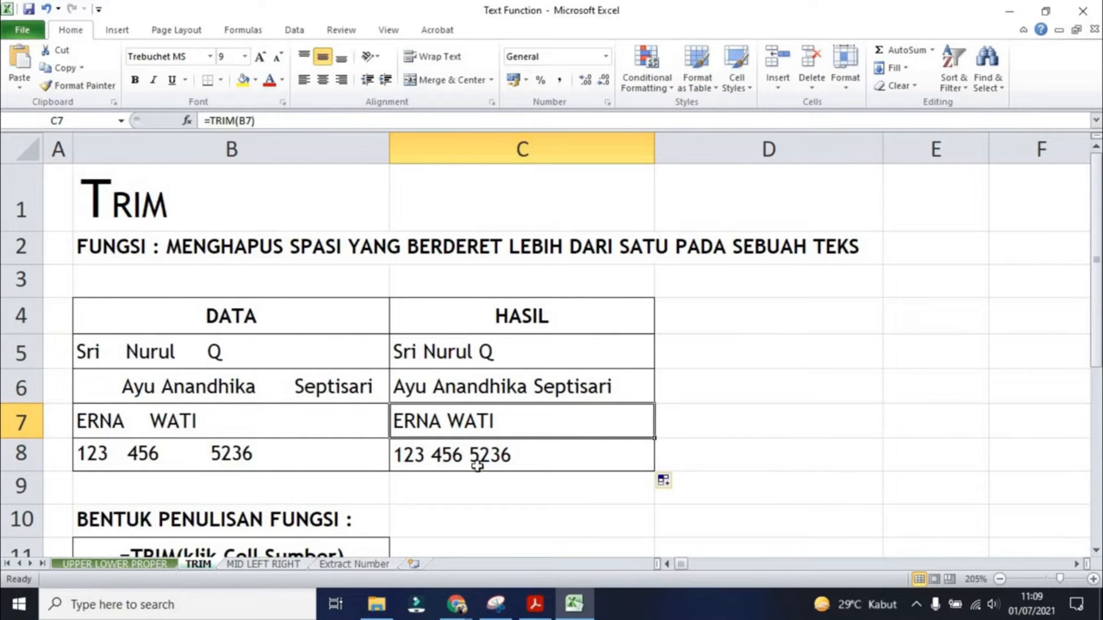
- On the MID LEFT RIGHT sheet, enter =LEFT(B10;3) in D10 and fill it down to D21
{"action": "left_click", "coordinate": [249, 567]}
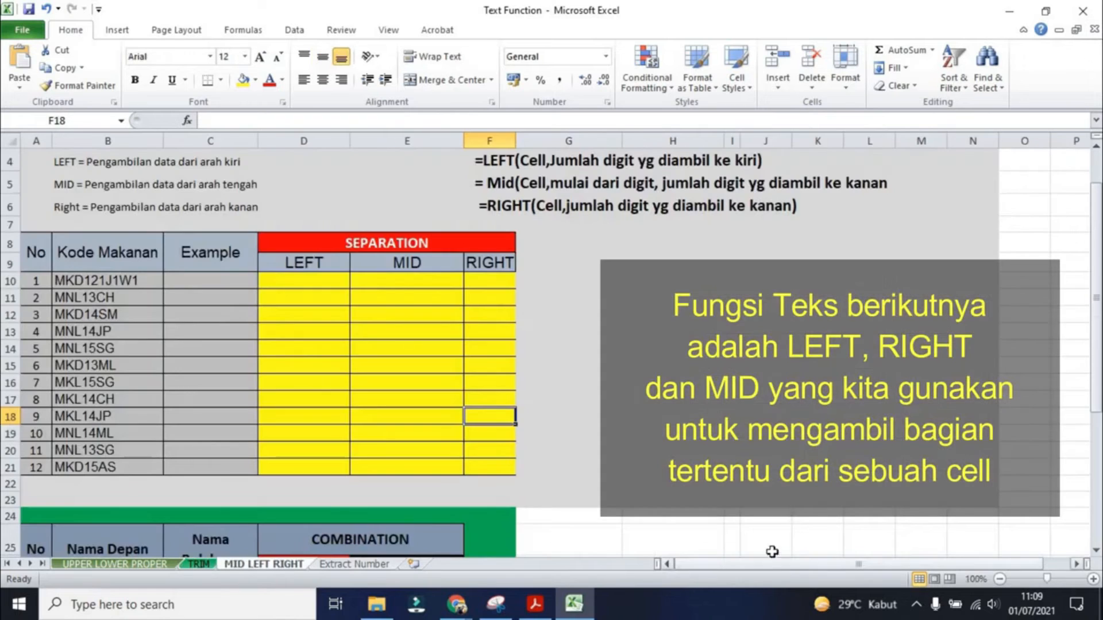
{"action": "left_click", "coordinate": [311, 280]}
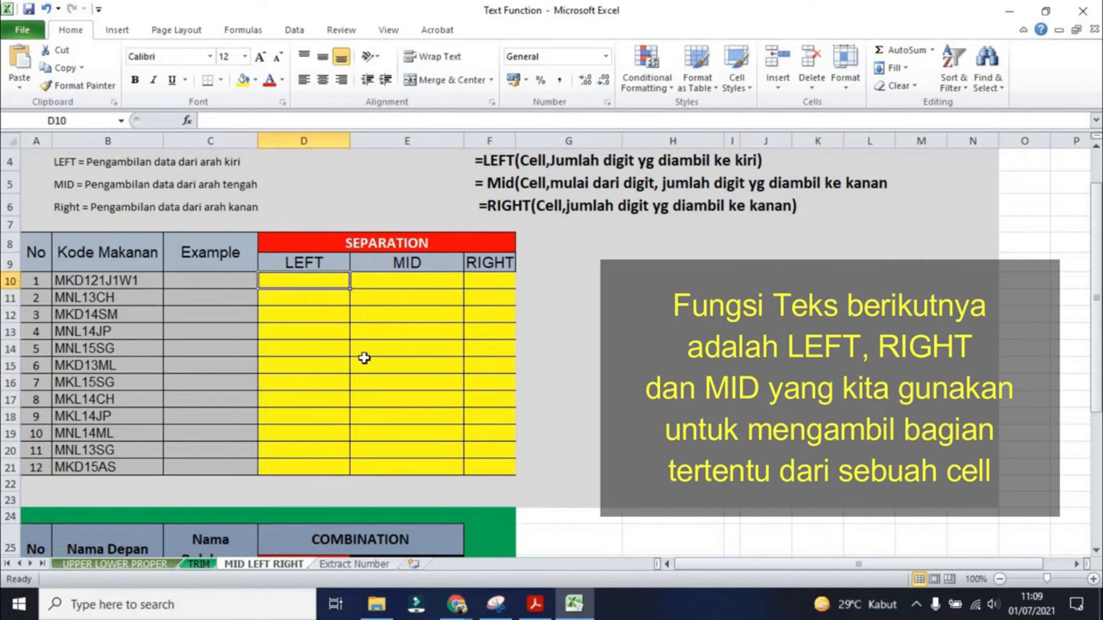
{"action": "type", "text": "="}
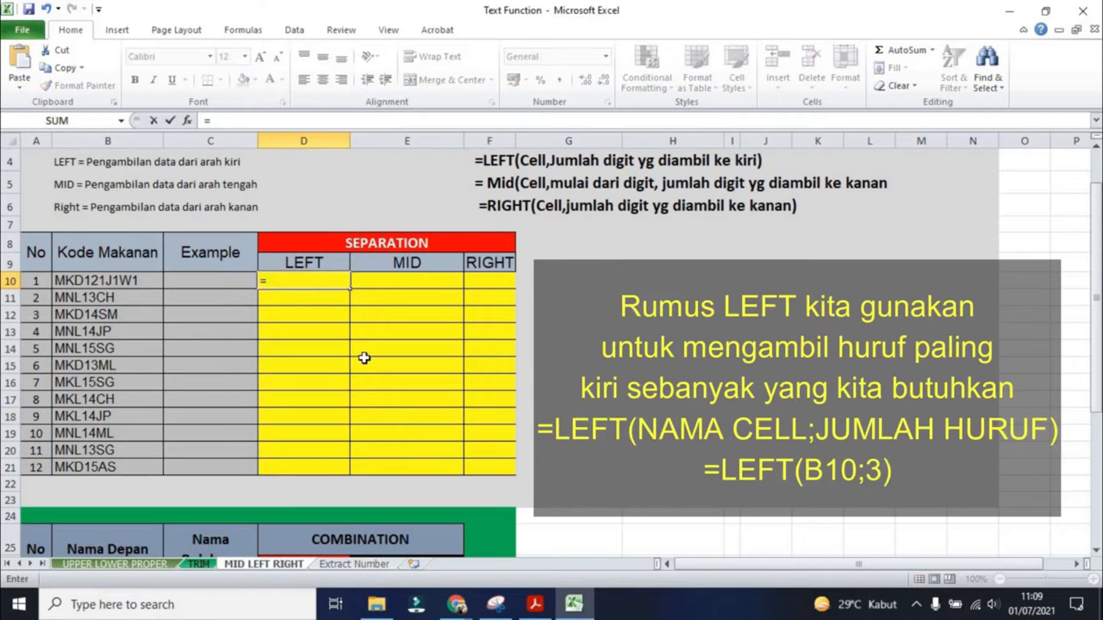
{"action": "type", "text": "LEFT"}
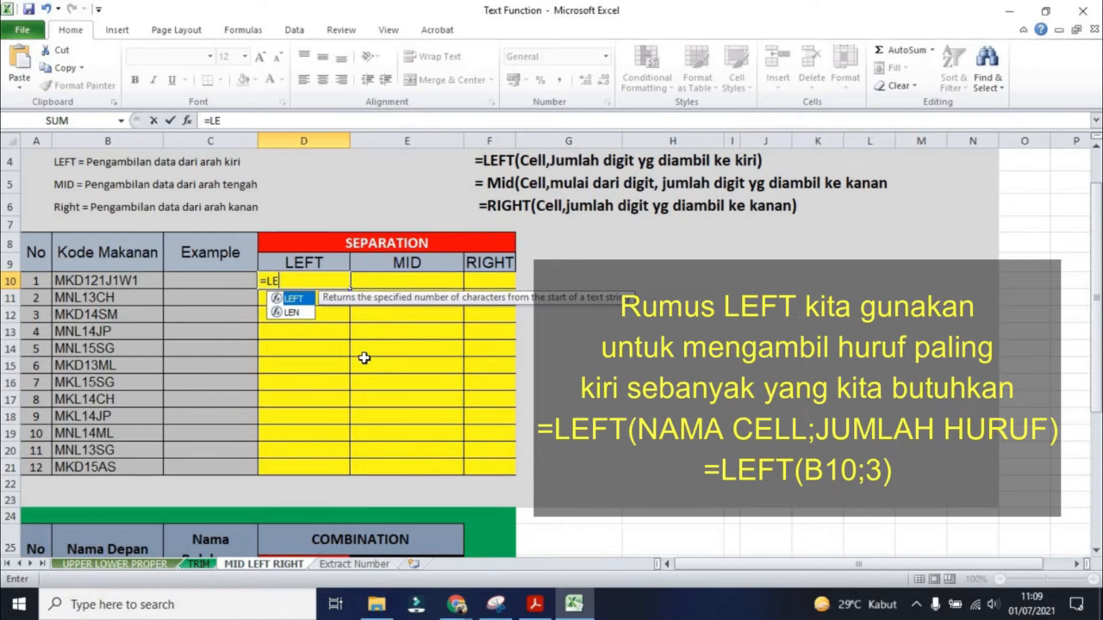
{"action": "type", "text": "("}
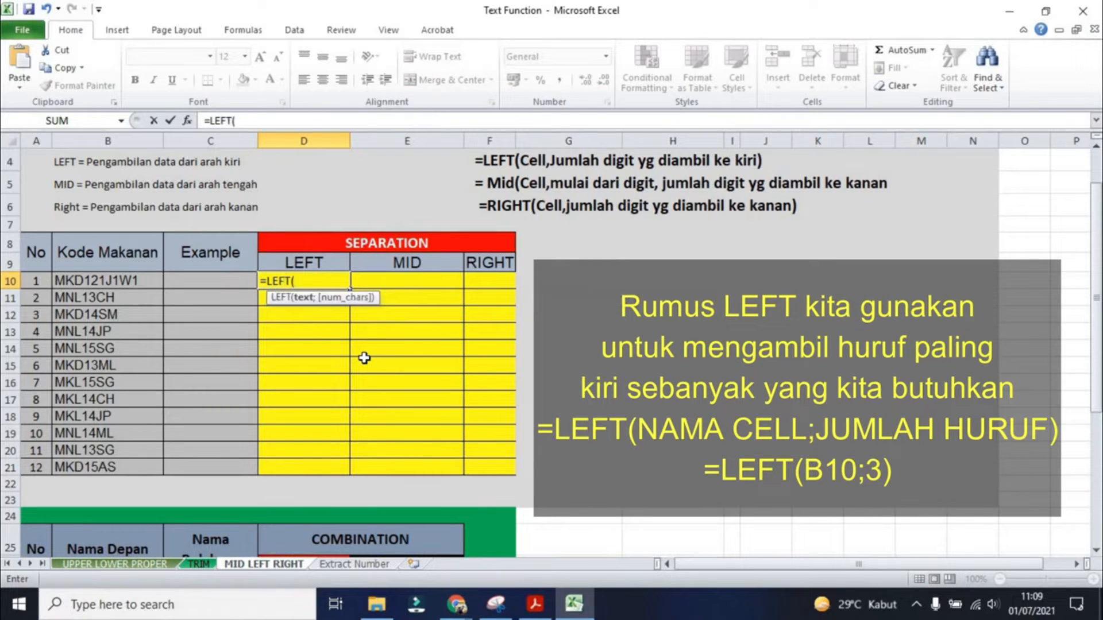
{"action": "left_click", "coordinate": [117, 281]}
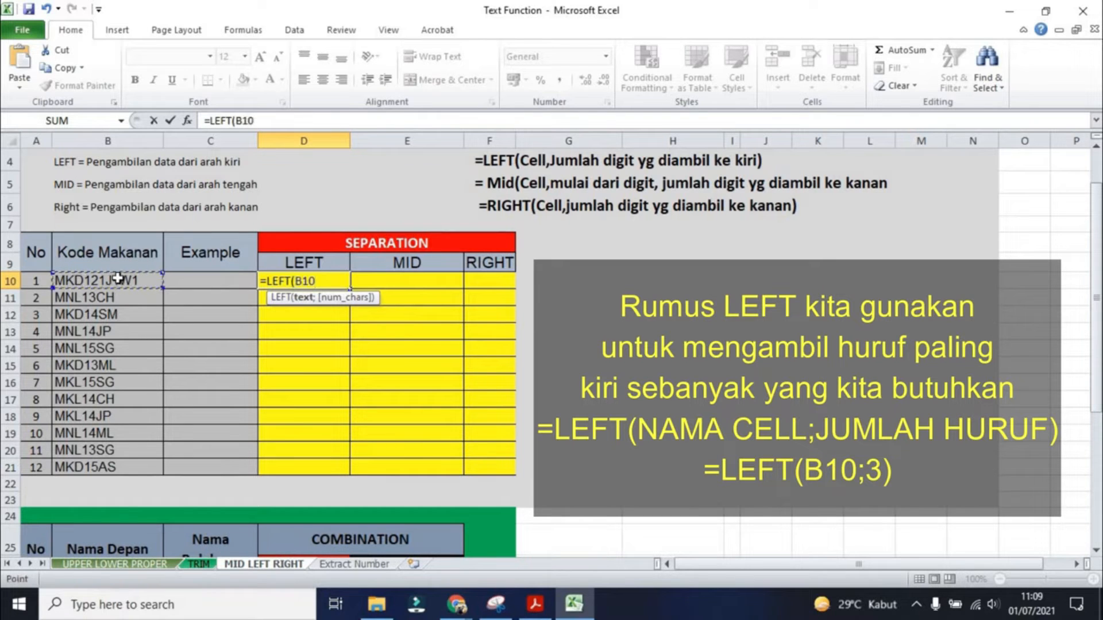
{"action": "type", "text": ";"}
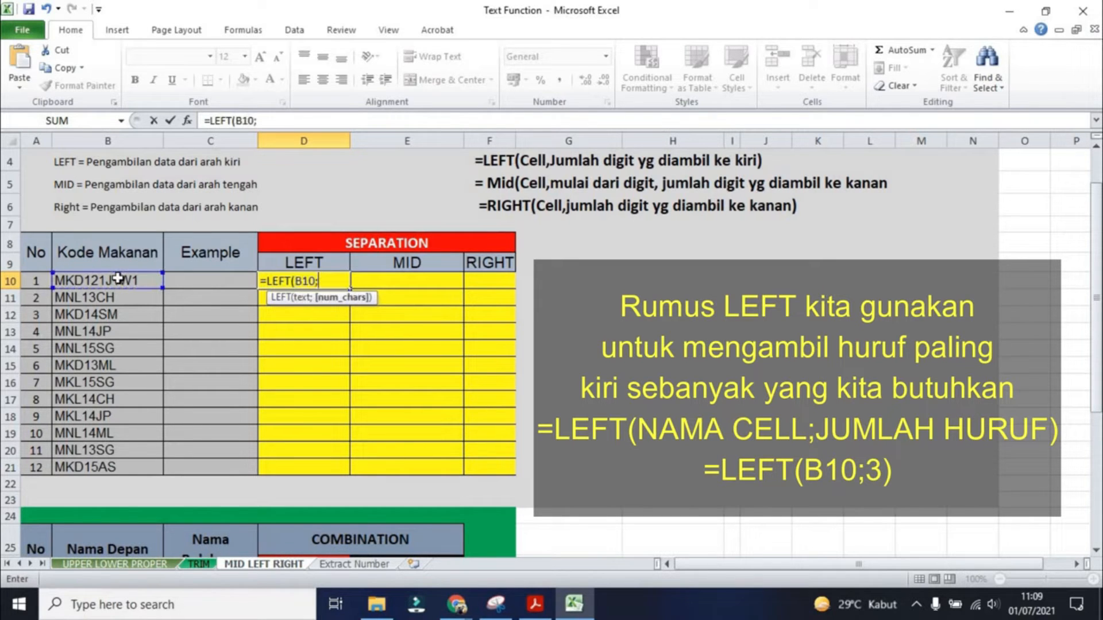
{"action": "type", "text": "3)"}
{"action": "key", "text": "Return"}
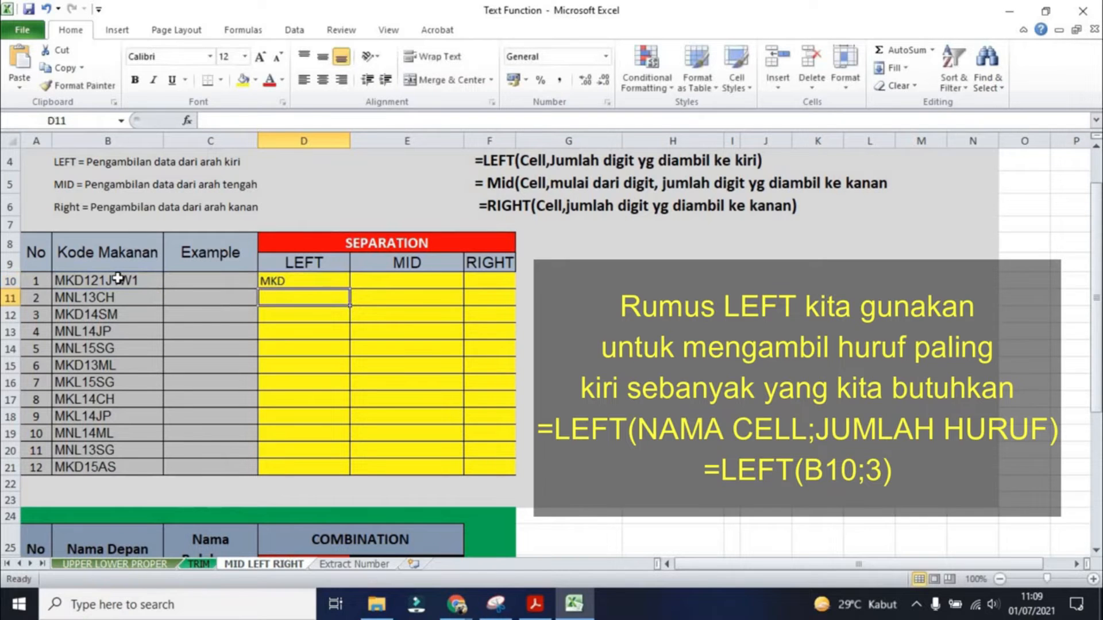
{"action": "left_click", "coordinate": [302, 276]}
{"action": "left_click_drag", "start_coordinate": [347, 288], "coordinate": [342, 474]}
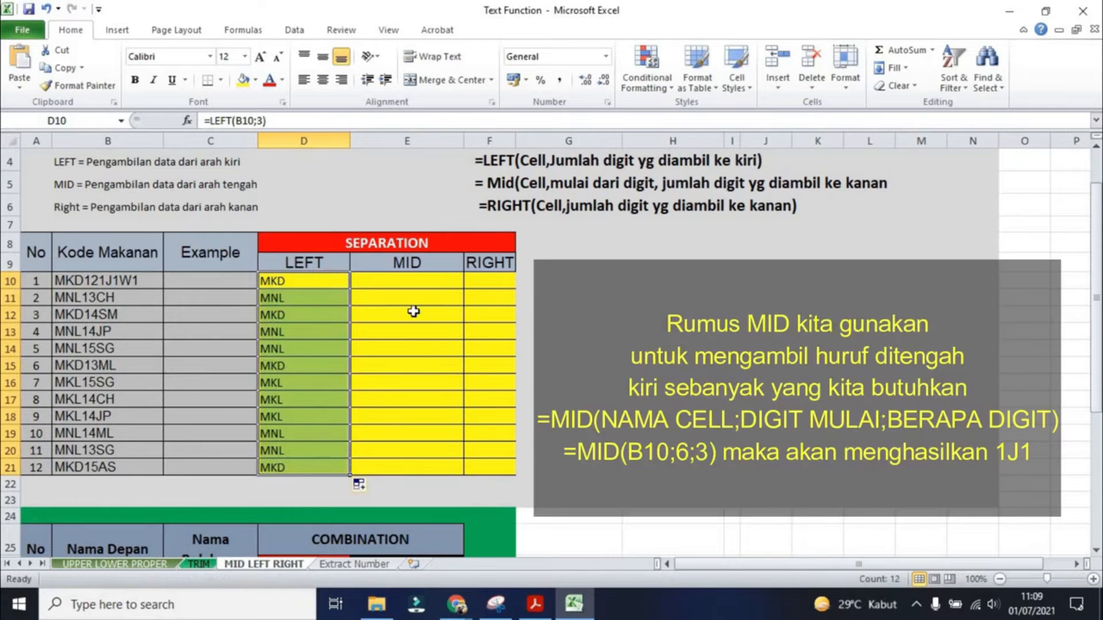
- Enter =MID(B10;6;3) in E10 and fill it down to E21
{"action": "left_click", "coordinate": [403, 280]}
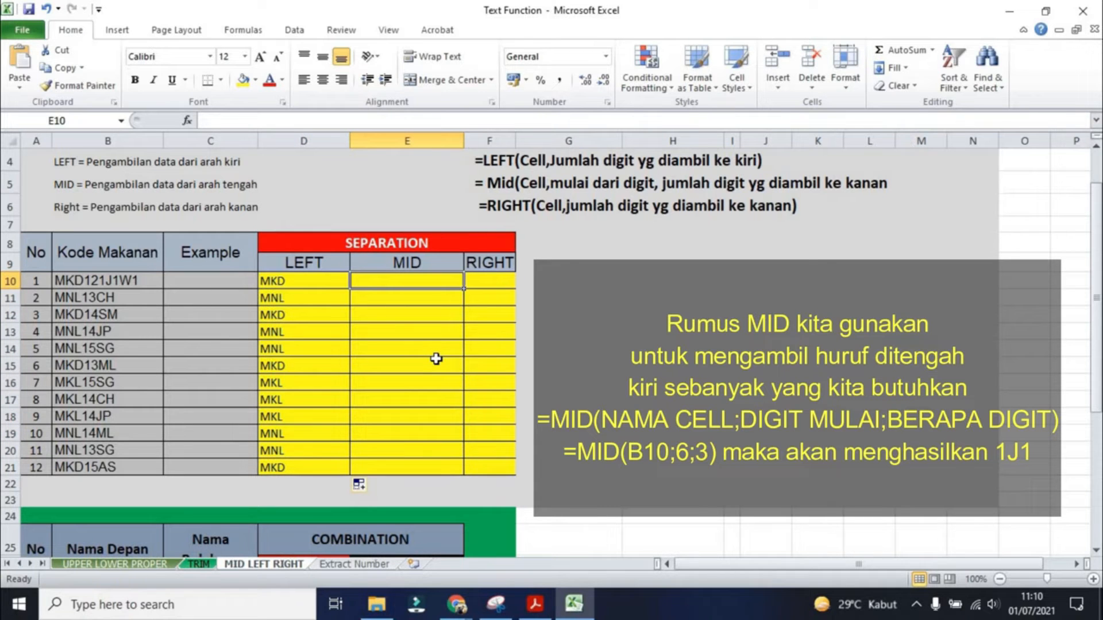
{"action": "type", "text": "=MID"}
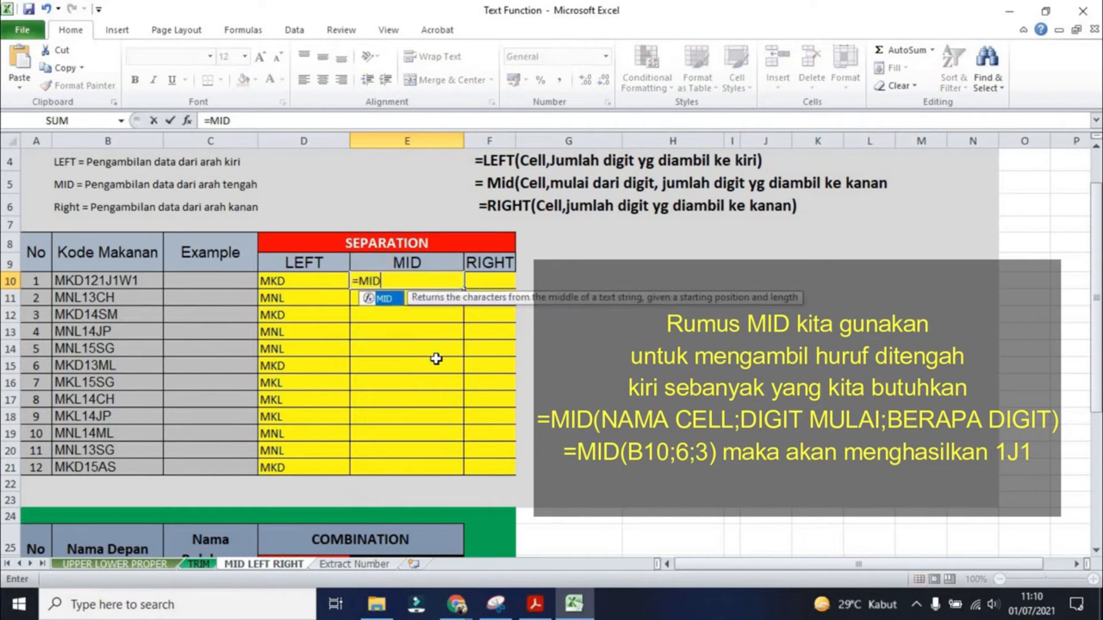
{"action": "type", "text": "("}
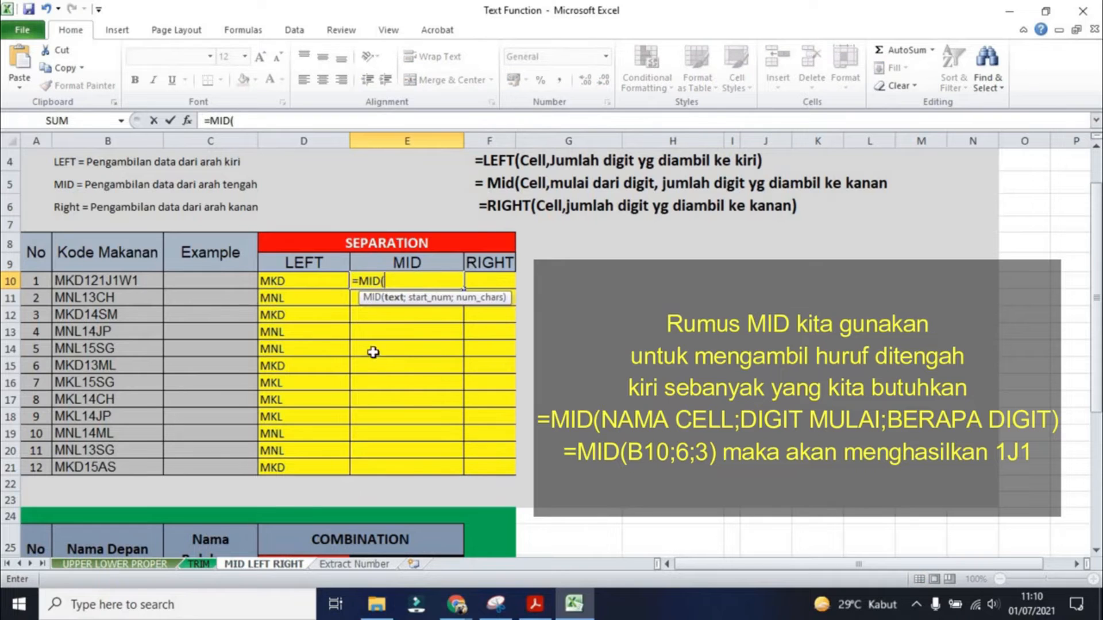
{"action": "left_click", "coordinate": [119, 277]}
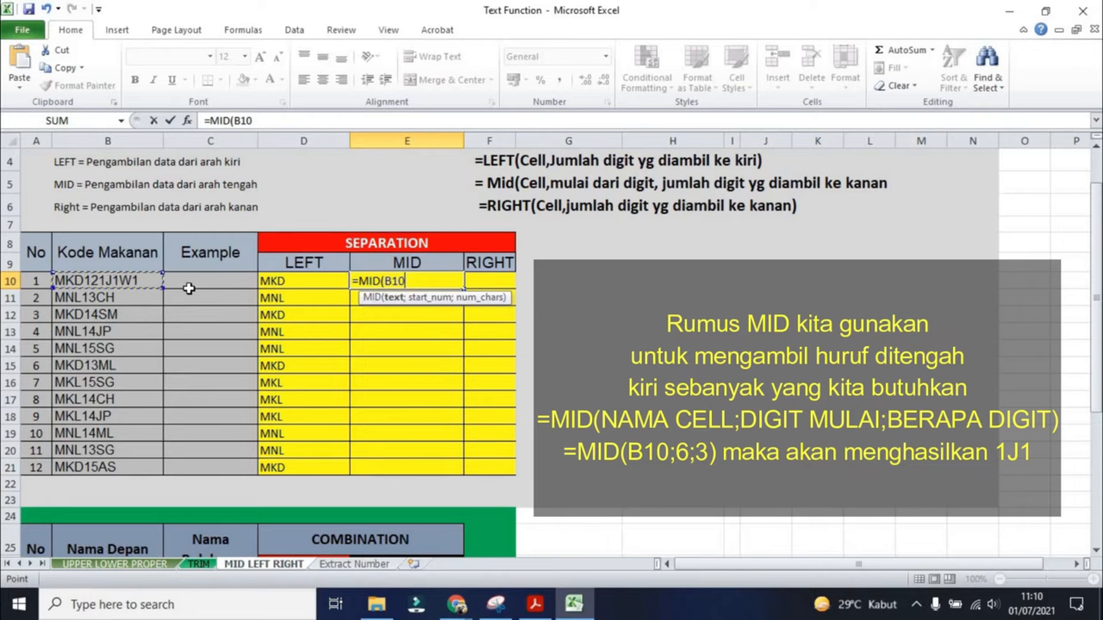
{"action": "type", "text": "6"}
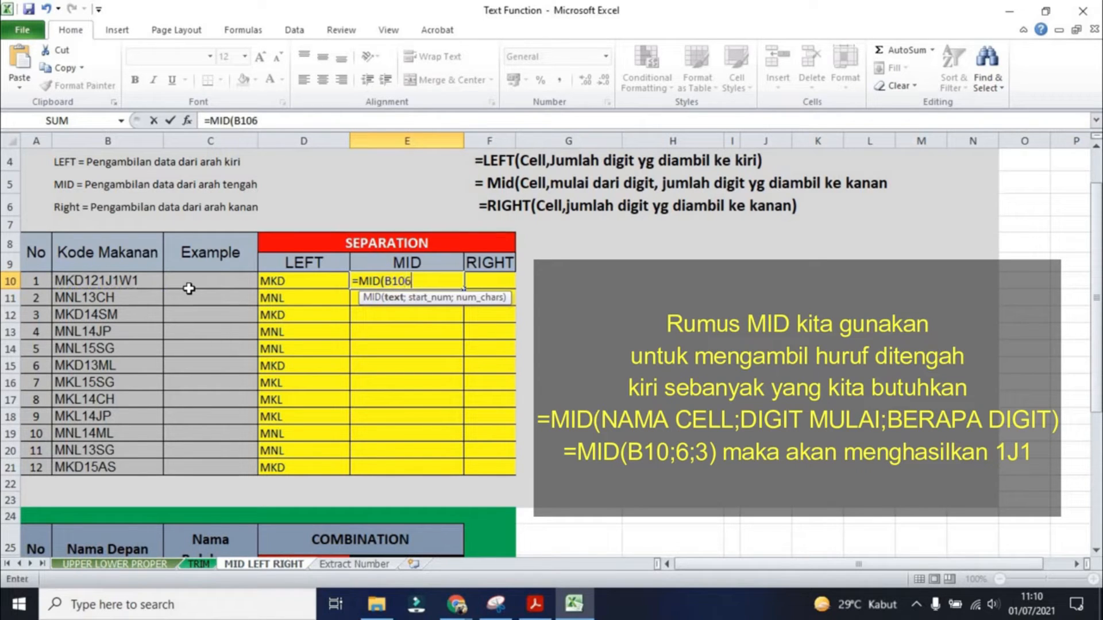
{"action": "key", "text": "BackSpace"}
{"action": "type", "text": ";6"}
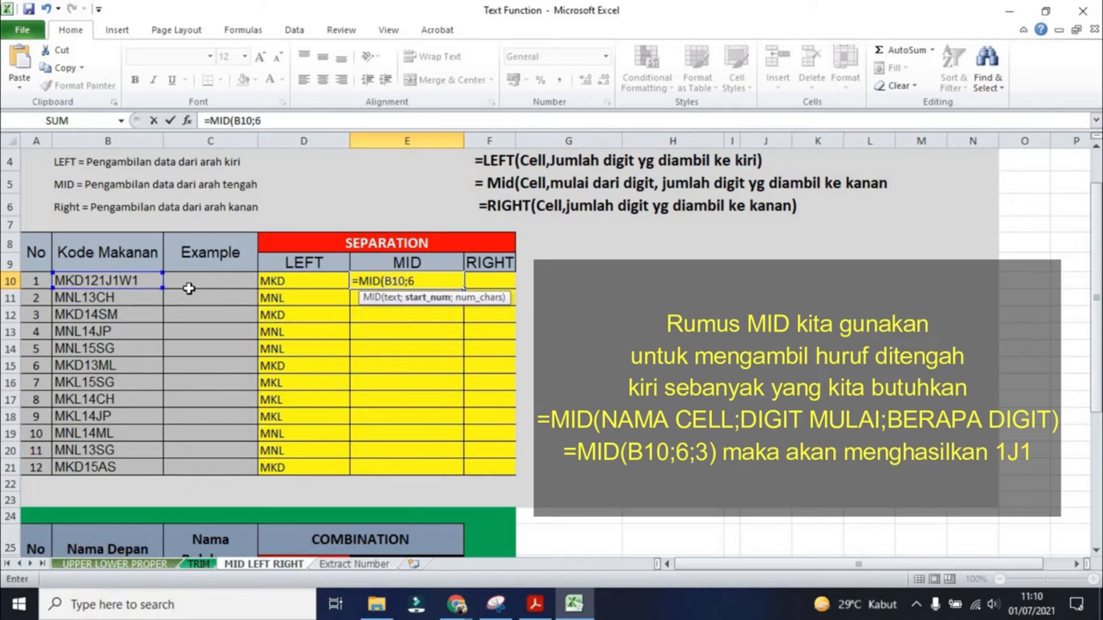
{"action": "type", "text": ";3)"}
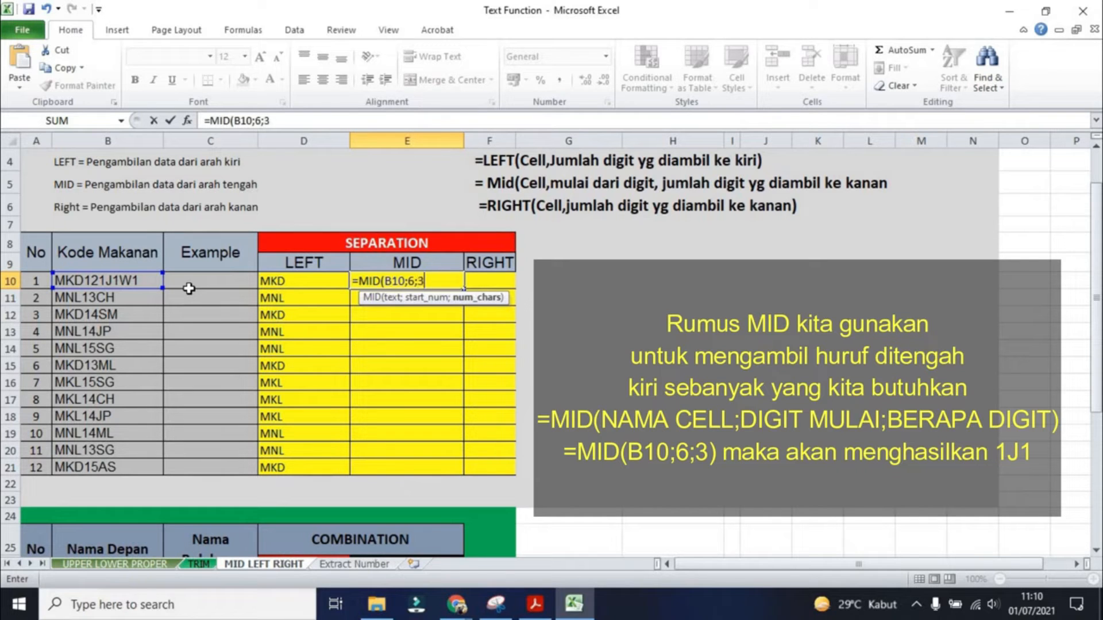
{"action": "key", "text": "Return"}
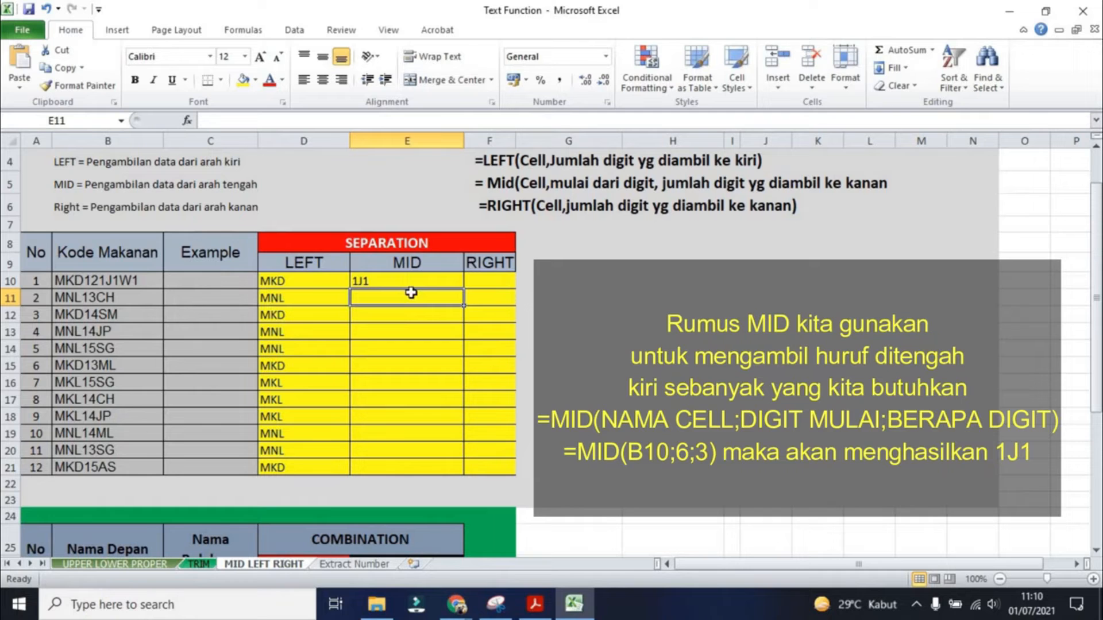
{"action": "left_click", "coordinate": [442, 283]}
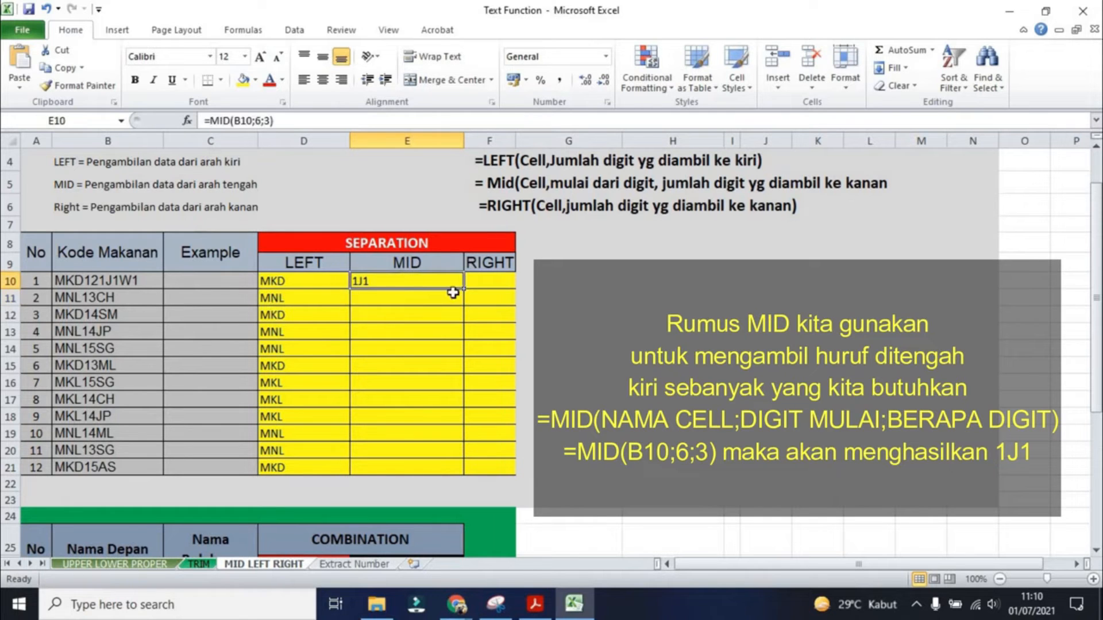
{"action": "left_click_drag", "start_coordinate": [465, 289], "coordinate": [451, 459]}
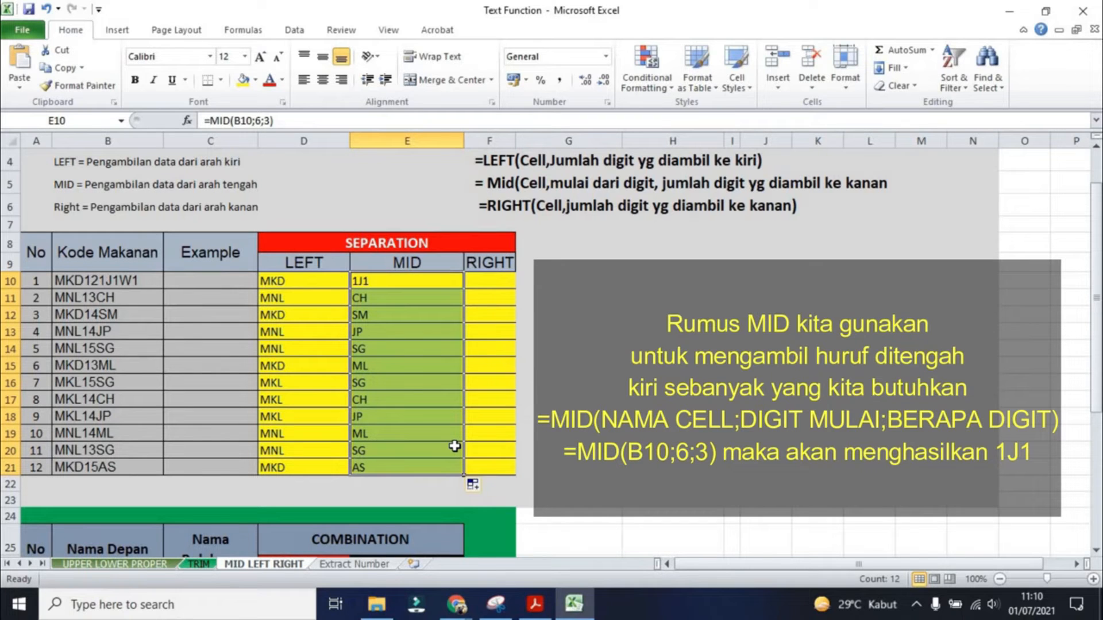
- Set the MID start position in E10 to 5 and refill the formula down to E21
{"action": "left_click", "coordinate": [393, 285]}
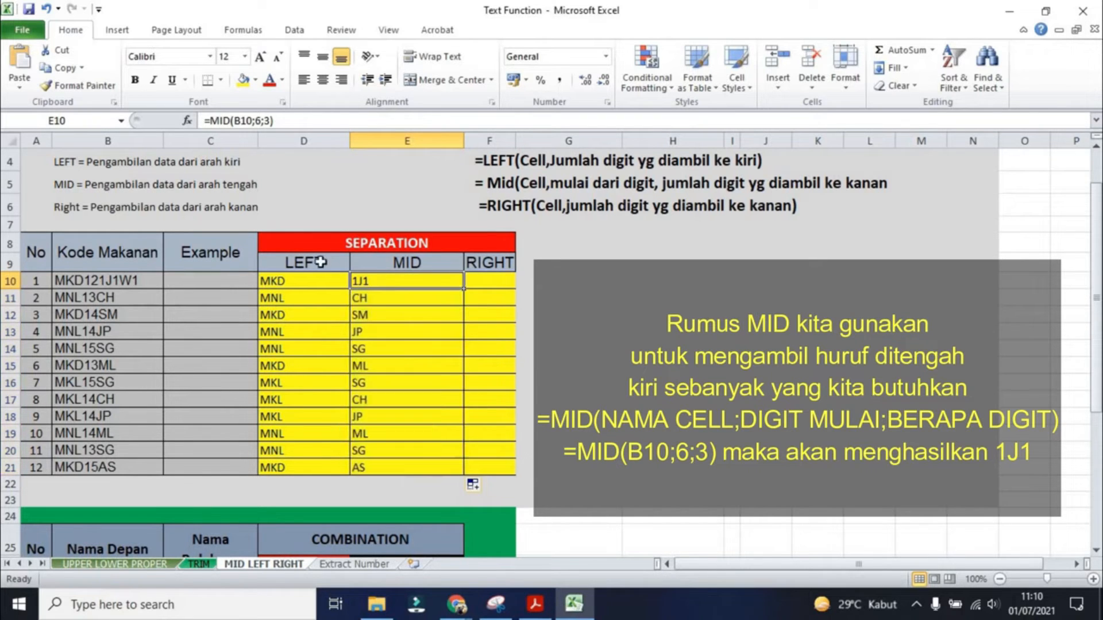
{"action": "left_click", "coordinate": [258, 121]}
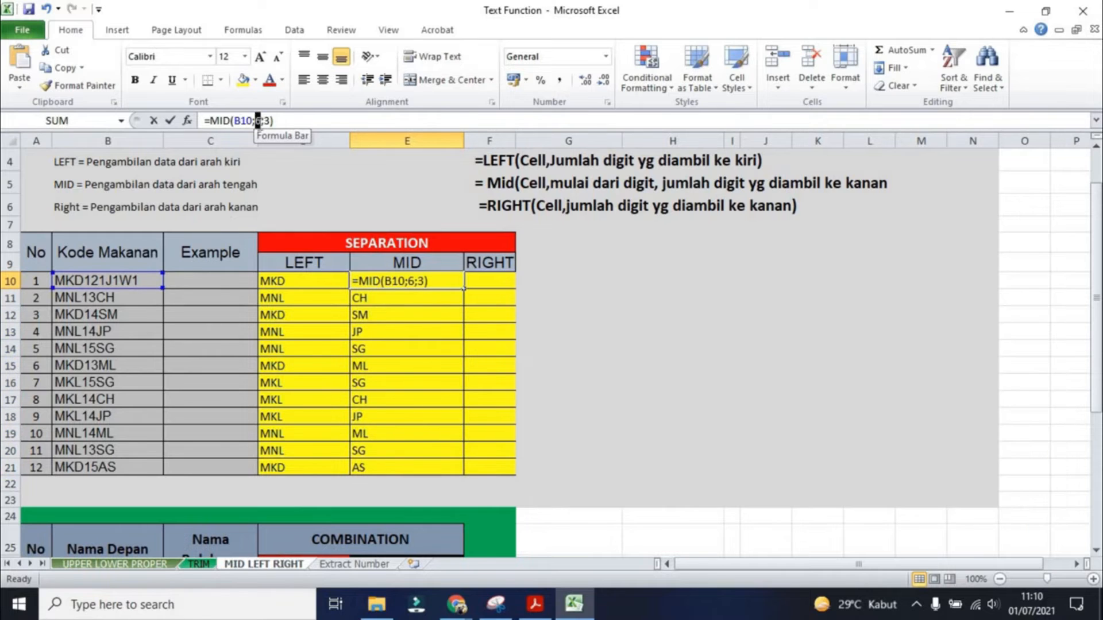
{"action": "double_click", "coordinate": [258, 121]}
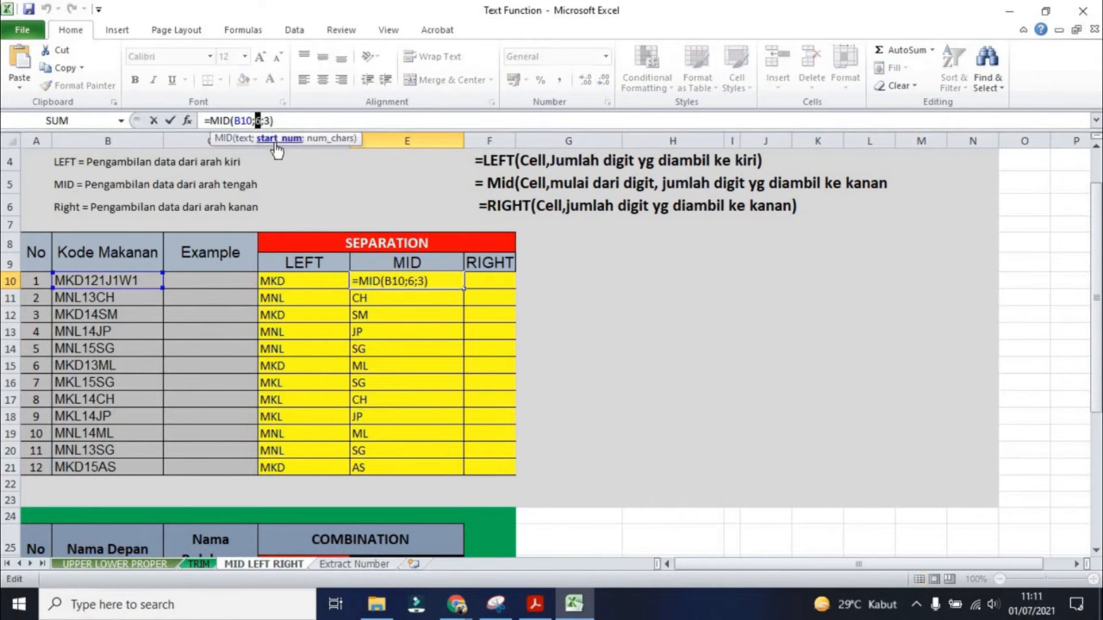
{"action": "type", "text": "5"}
{"action": "key", "text": "Return"}
{"action": "left_click", "coordinate": [453, 282]}
{"action": "double_click", "coordinate": [462, 288]}
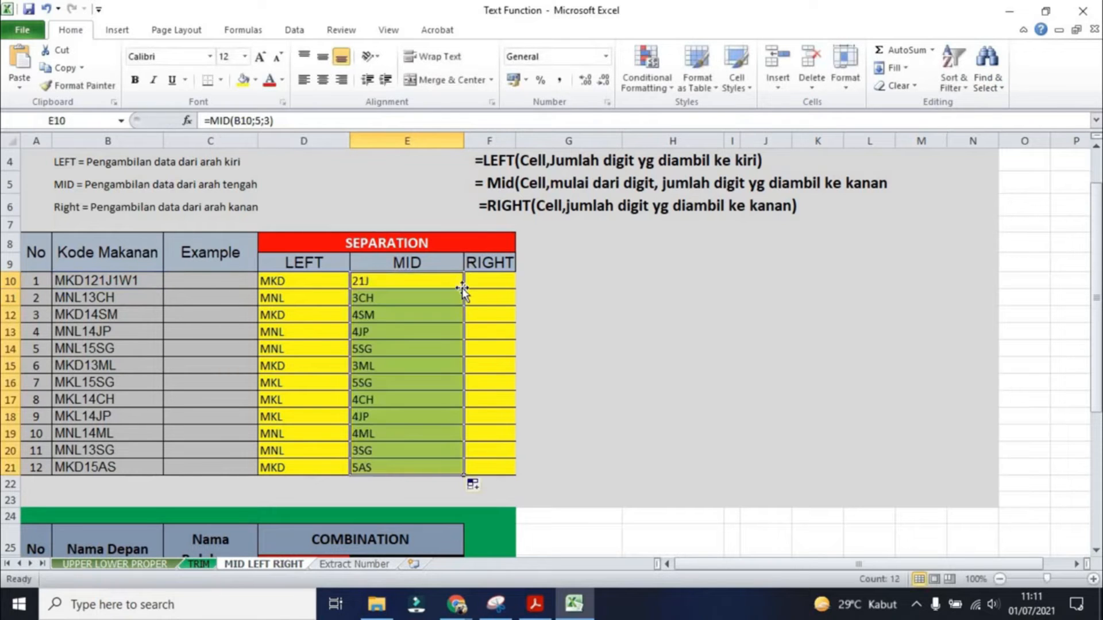
- Set the MID start position in E10 to 4 and refill the formula down to E21
{"action": "left_click", "coordinate": [410, 282]}
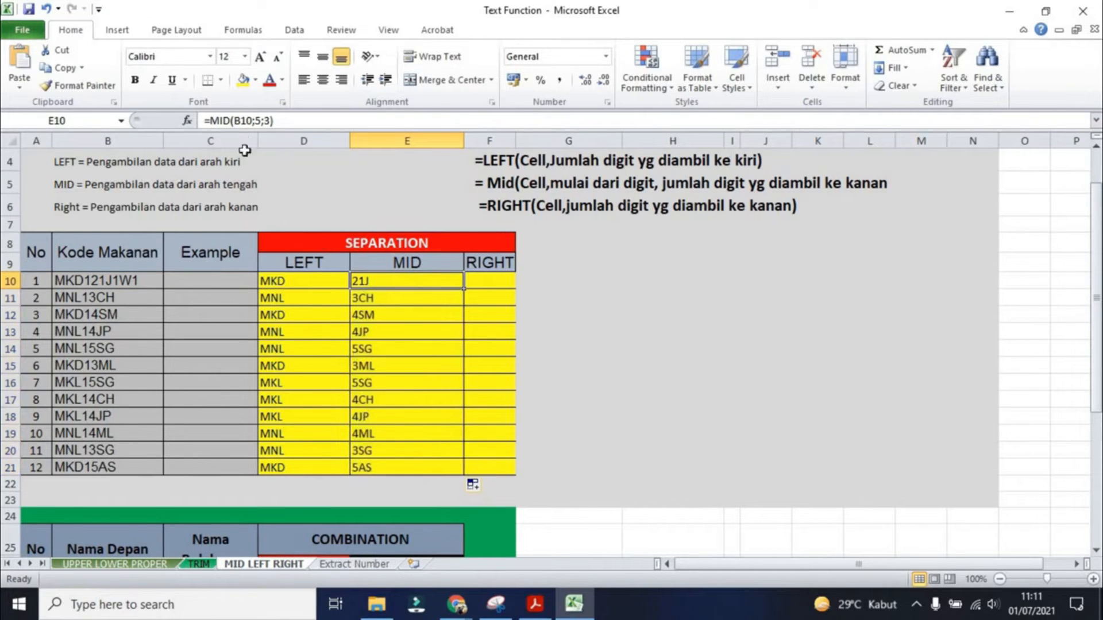
{"action": "left_click", "coordinate": [259, 122]}
{"action": "double_click", "coordinate": [258, 121]}
{"action": "type", "text": "4"}
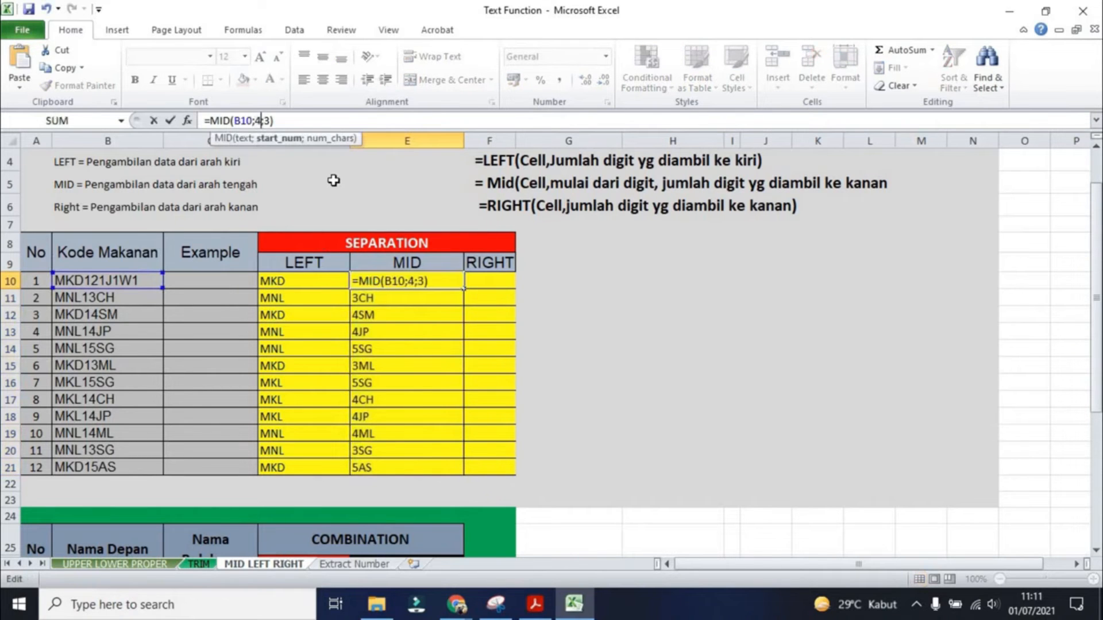
{"action": "key", "text": "Return"}
{"action": "left_click", "coordinate": [445, 288]}
{"action": "double_click", "coordinate": [463, 288]}
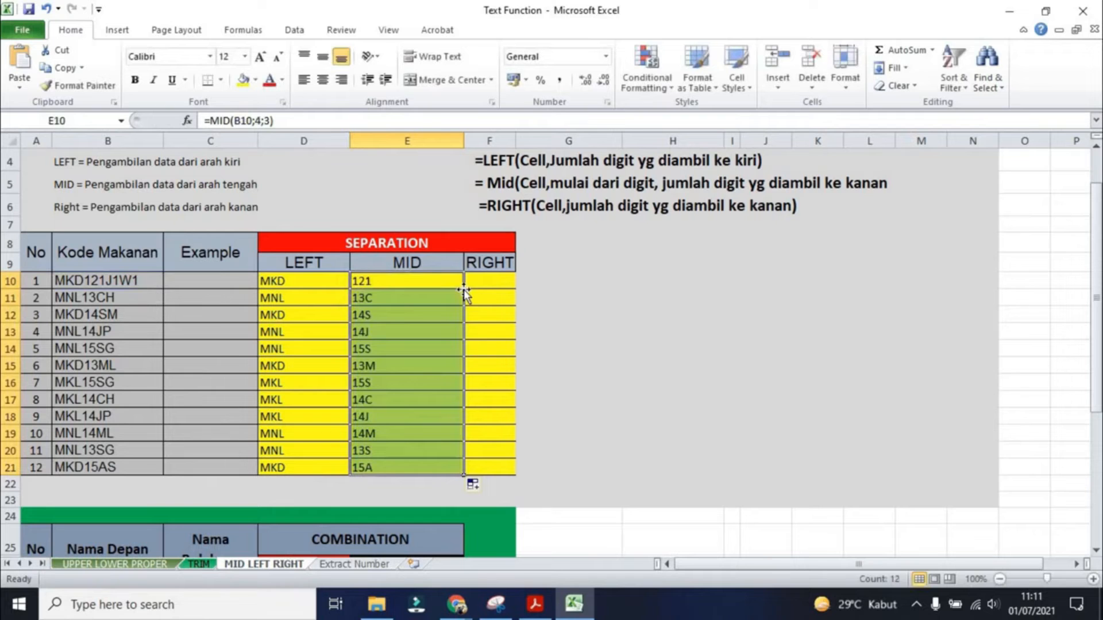
- Enter =RIGHT(B10;3) in F10 to extract the last three characters of the food code
{"action": "left_click", "coordinate": [501, 279]}
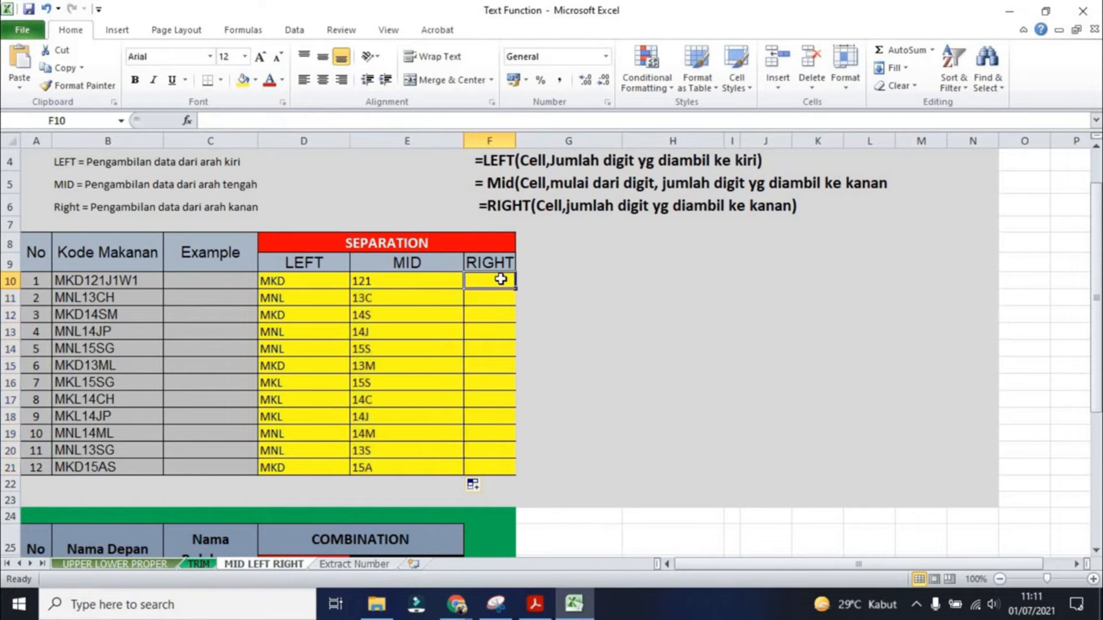
{"action": "type", "text": "=RIGH"}
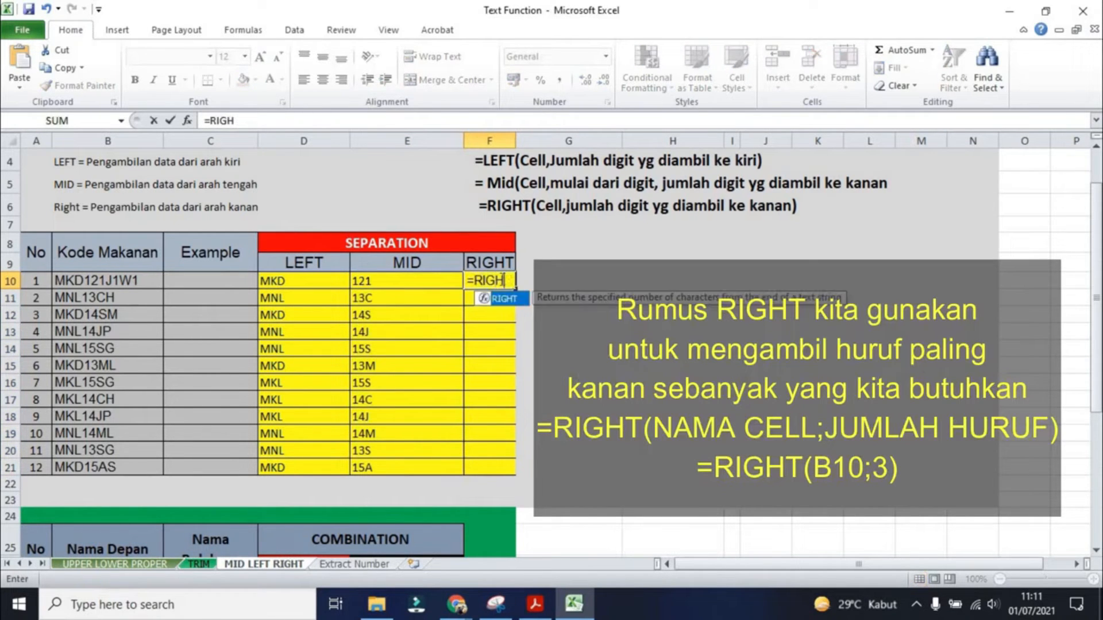
{"action": "key", "text": "BackSpace"}
{"action": "type", "text": "HT("}
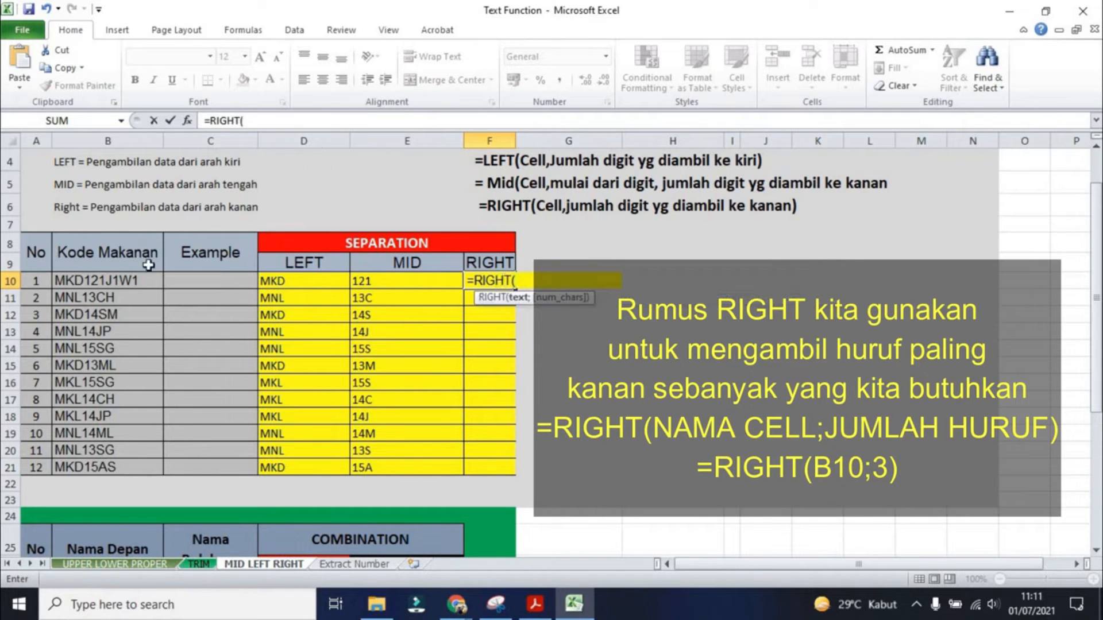
{"action": "left_click", "coordinate": [148, 284]}
{"action": "type", "text": ";3)"}
{"action": "key", "text": "Return"}
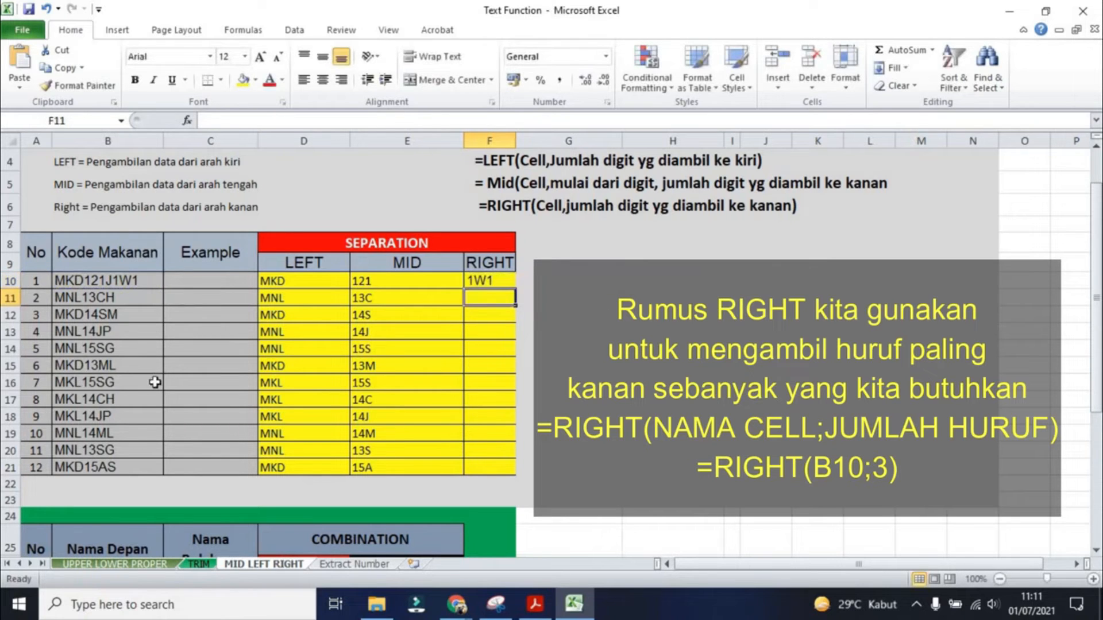
{"action": "left_click", "coordinate": [499, 280]}
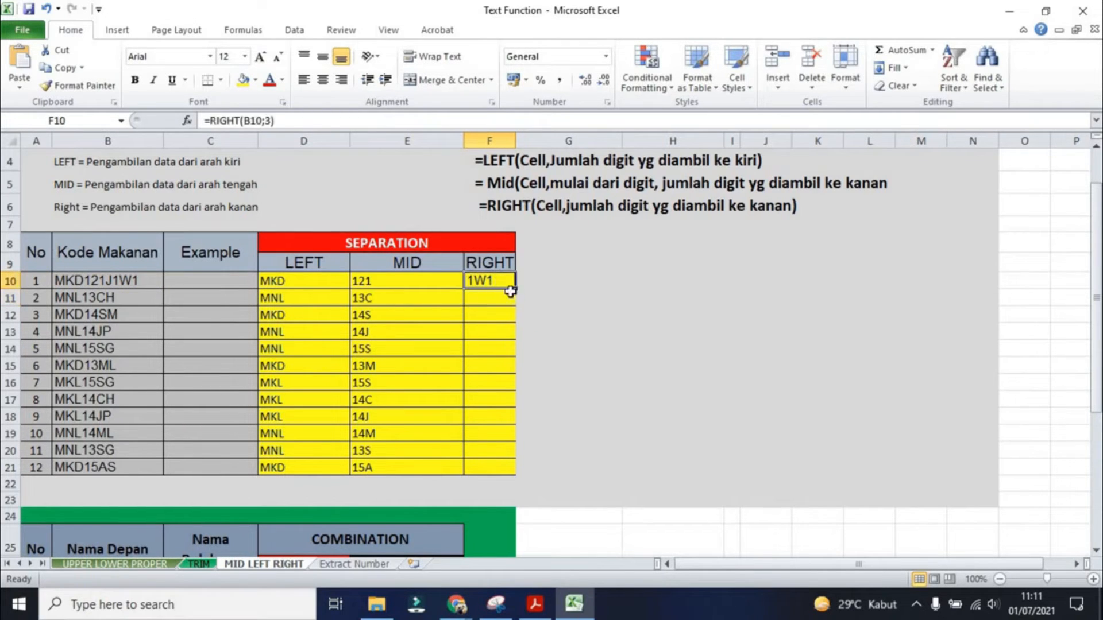
- Fill the RIGHT formula from F10 down to F21
{"action": "double_click", "coordinate": [515, 290]}
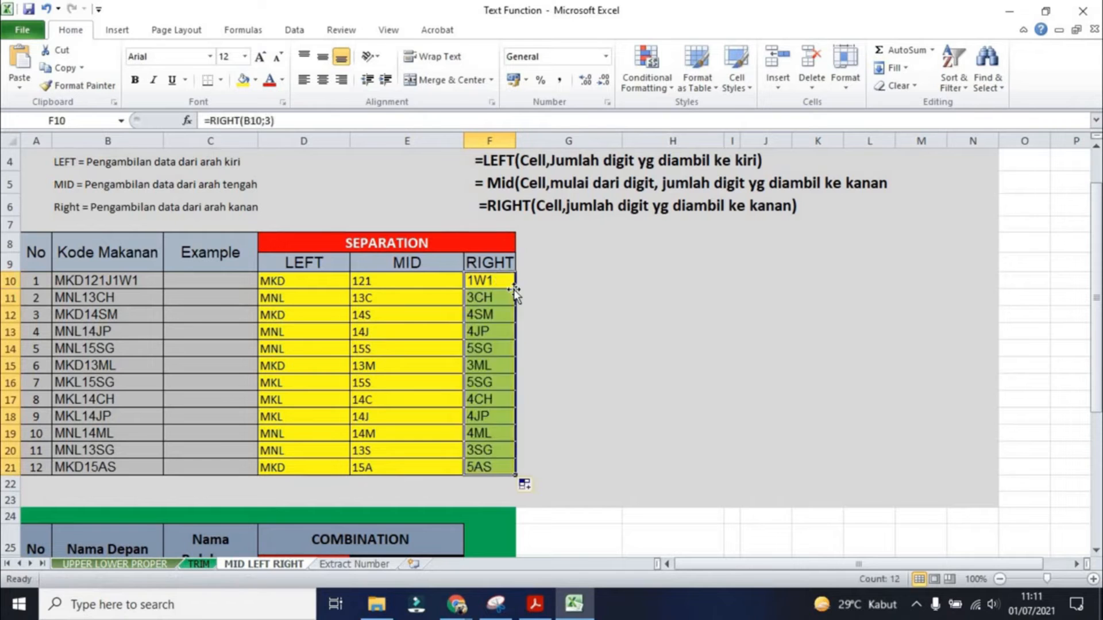
{"action": "left_click", "coordinate": [666, 330]}
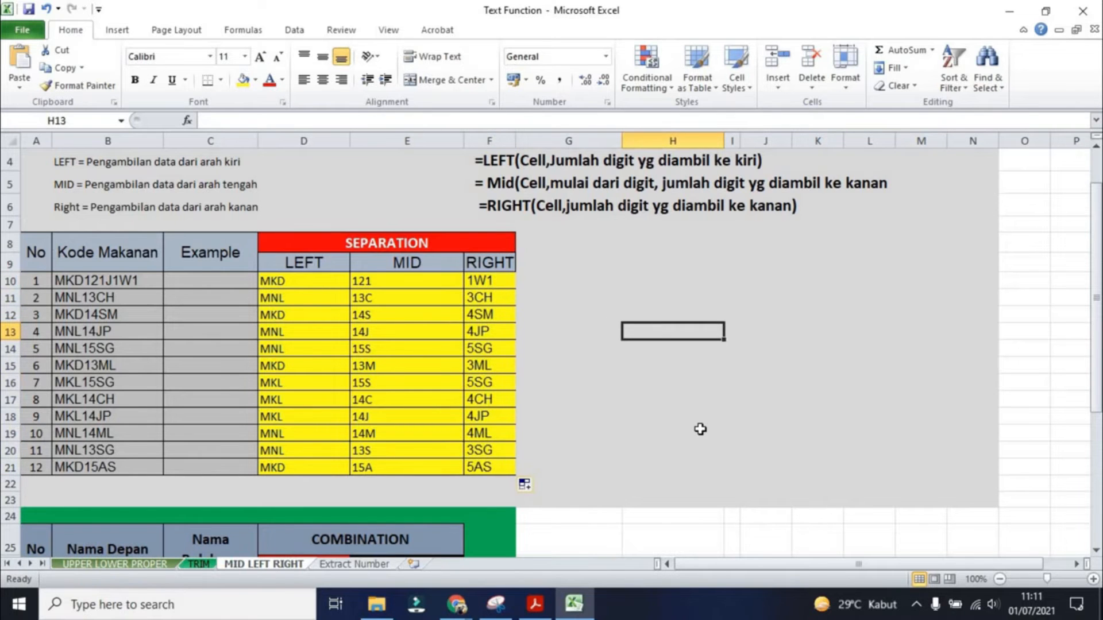
- Enter =CONCATENATE(B27;C27) in D27 to join the first and last names
{"action": "scroll", "coordinate": [700, 429], "scroll_direction": "down", "scroll_amount": 2}
{"action": "scroll", "coordinate": [702, 425], "scroll_direction": "up", "scroll_amount": 2}
{"action": "scroll", "coordinate": [702, 425], "scroll_direction": "down", "scroll_amount": 5}
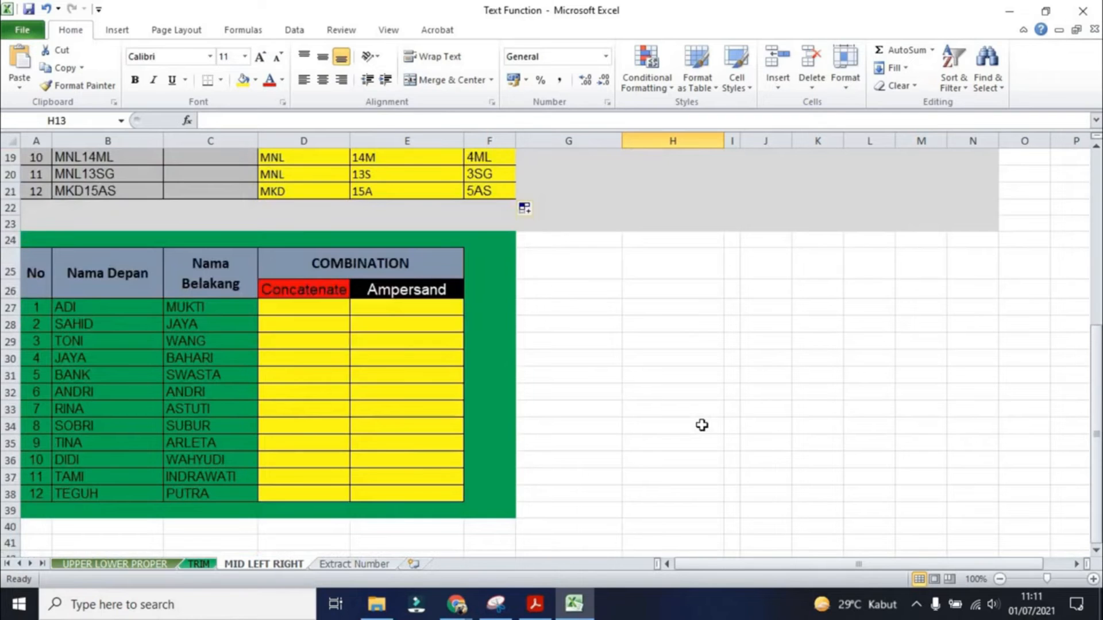
{"action": "scroll", "coordinate": [702, 425], "scroll_direction": "down", "scroll_amount": 1}
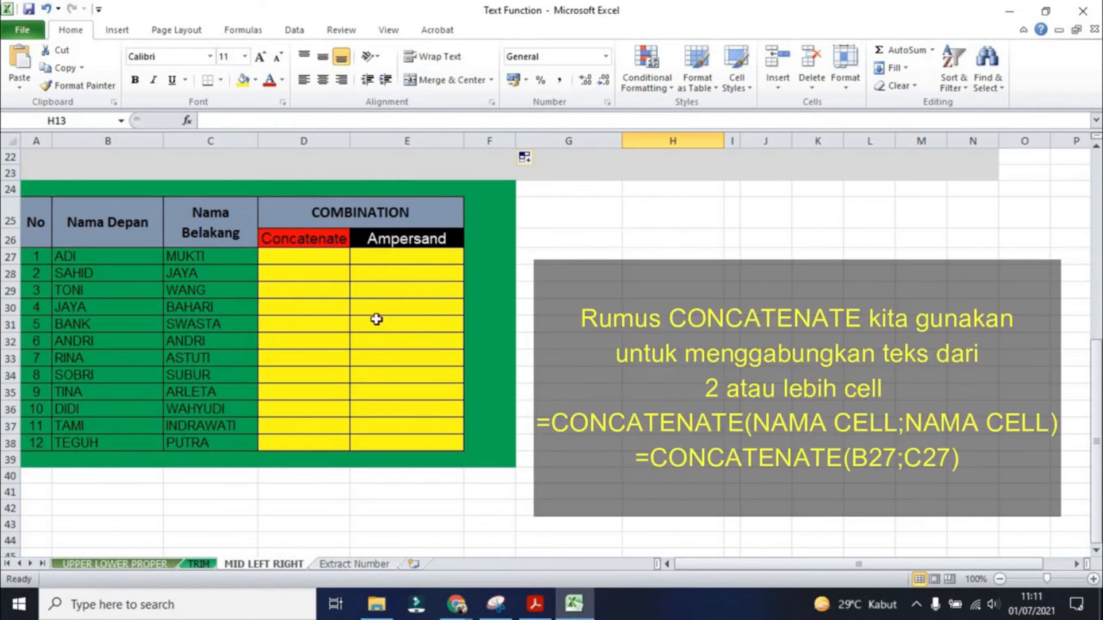
{"action": "left_click", "coordinate": [310, 257]}
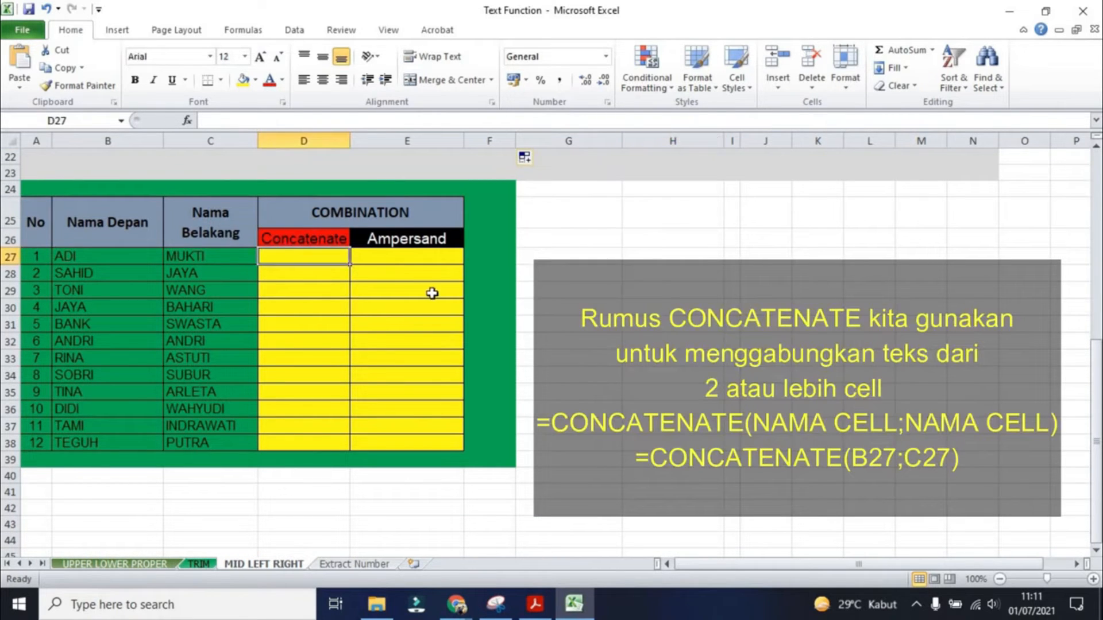
{"action": "type", "text": "=CONCA"}
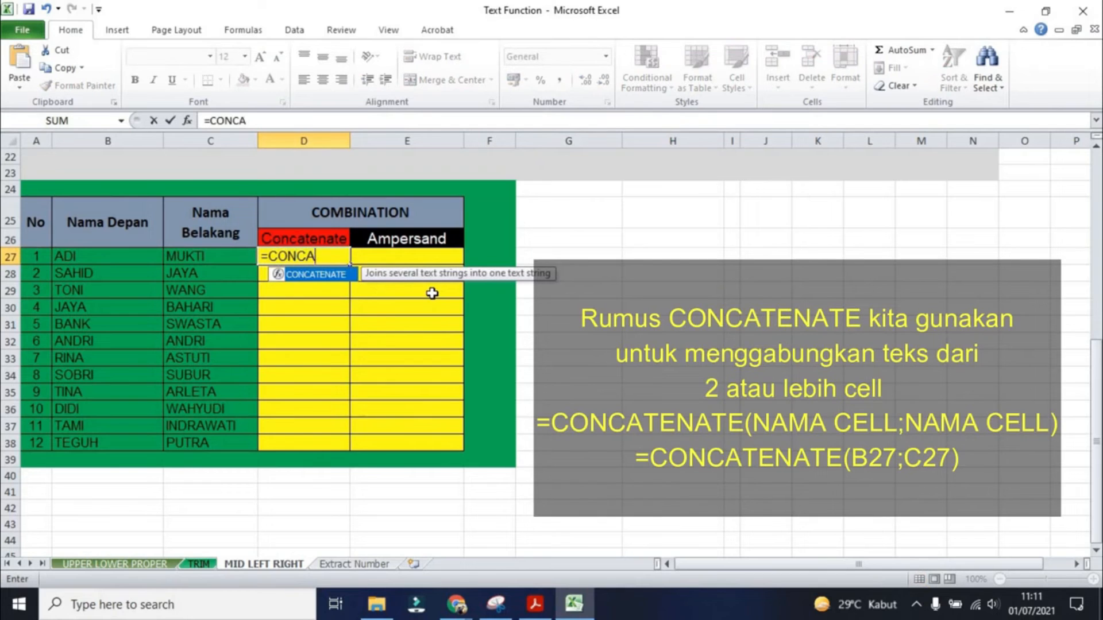
{"action": "type", "text": "TENATE"}
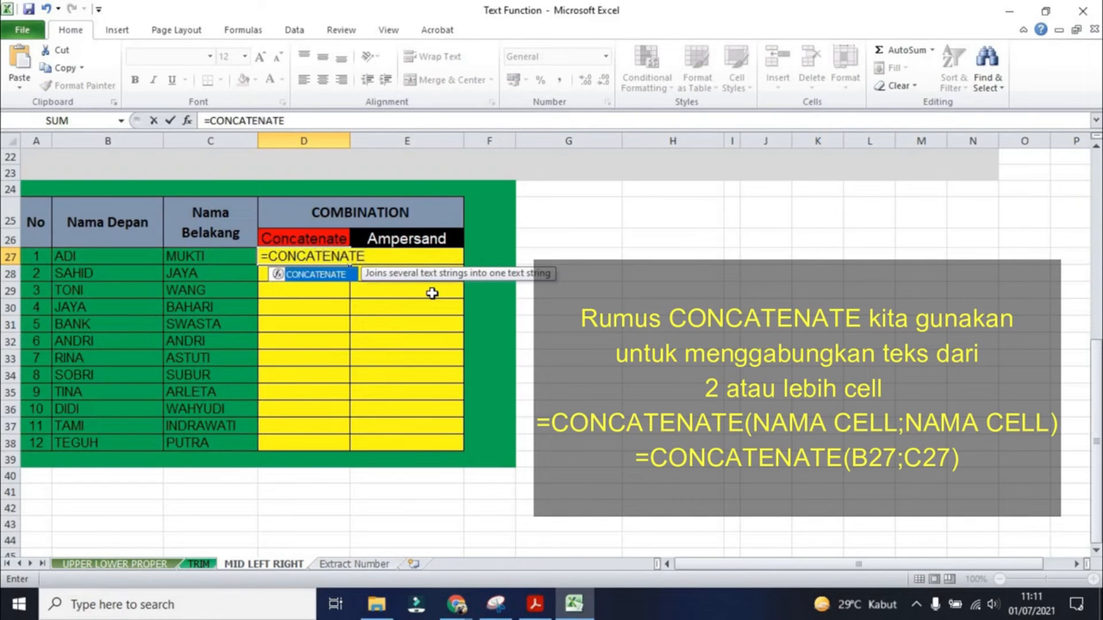
{"action": "type", "text": "("}
{"action": "left_click", "coordinate": [114, 255]}
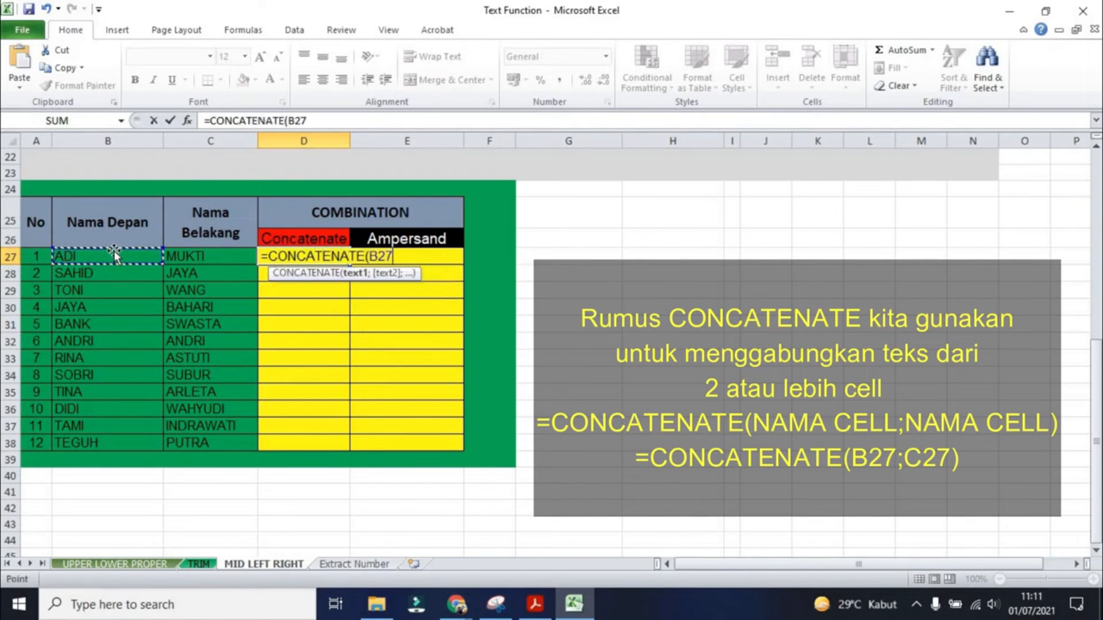
{"action": "type", "text": ";"}
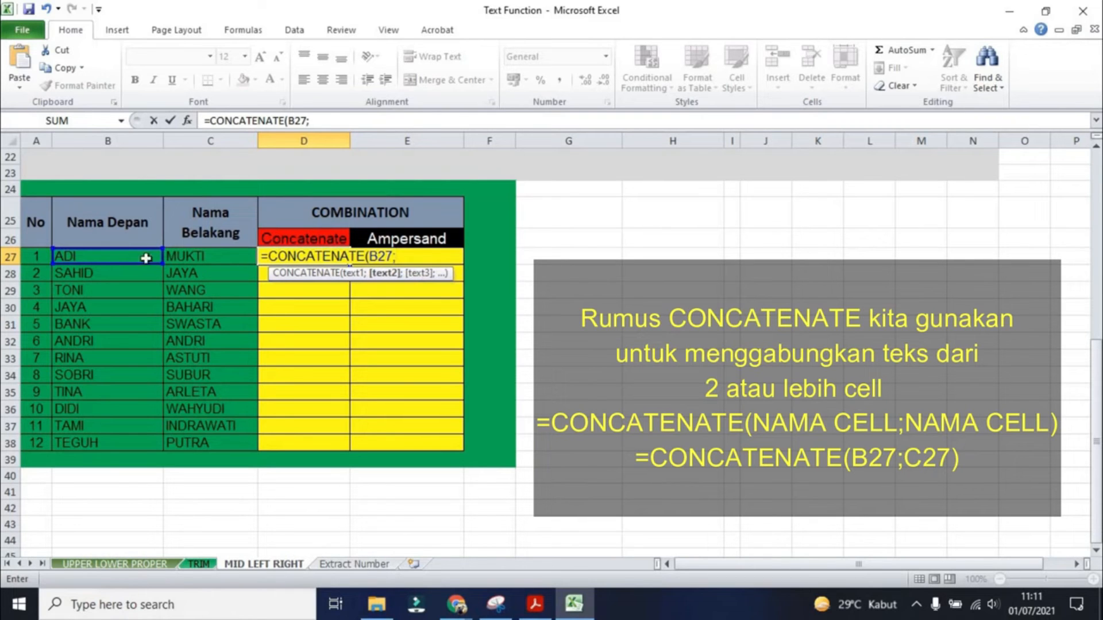
{"action": "left_click", "coordinate": [198, 257]}
{"action": "type", "text": ")"}
{"action": "key", "text": "Return"}
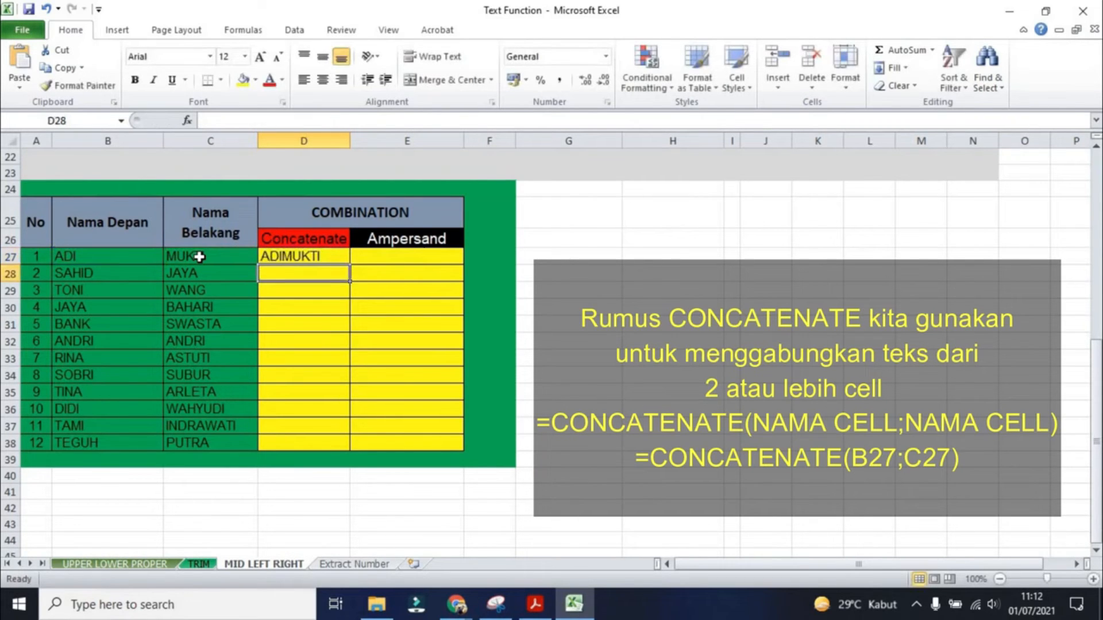
- Fill the CONCATENATE formula from D27 down to D38
{"action": "left_click", "coordinate": [299, 256]}
{"action": "double_click", "coordinate": [348, 265]}
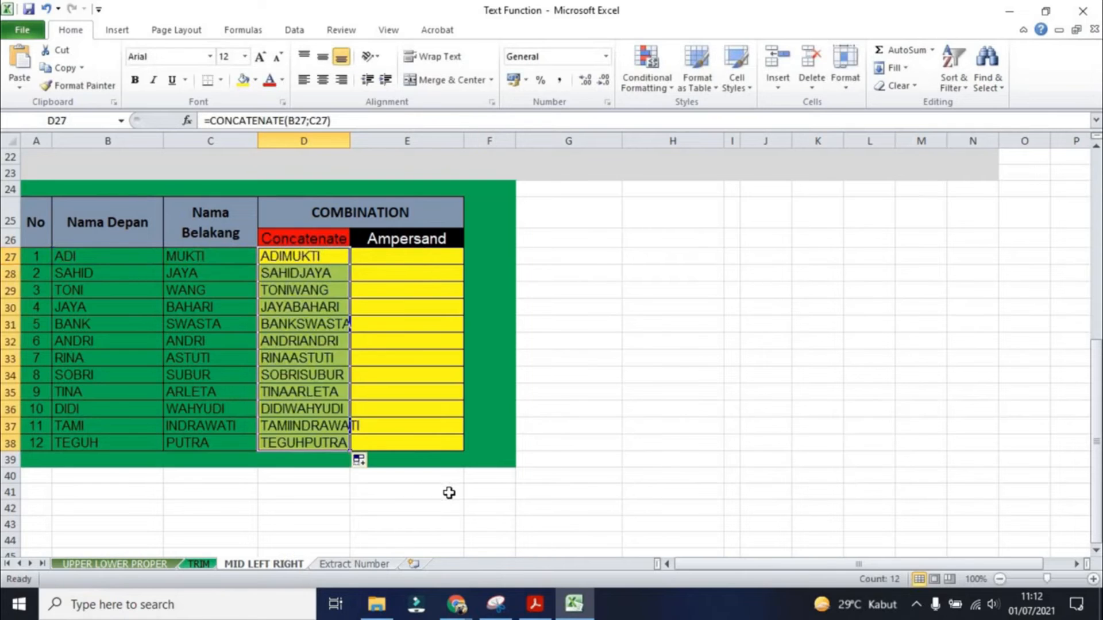
{"action": "left_click", "coordinate": [625, 325]}
- Insert a space between the names so D27 reads =CONCATENATE(B27;" ";C27), and refill it down to D38
{"action": "left_click", "coordinate": [322, 260]}
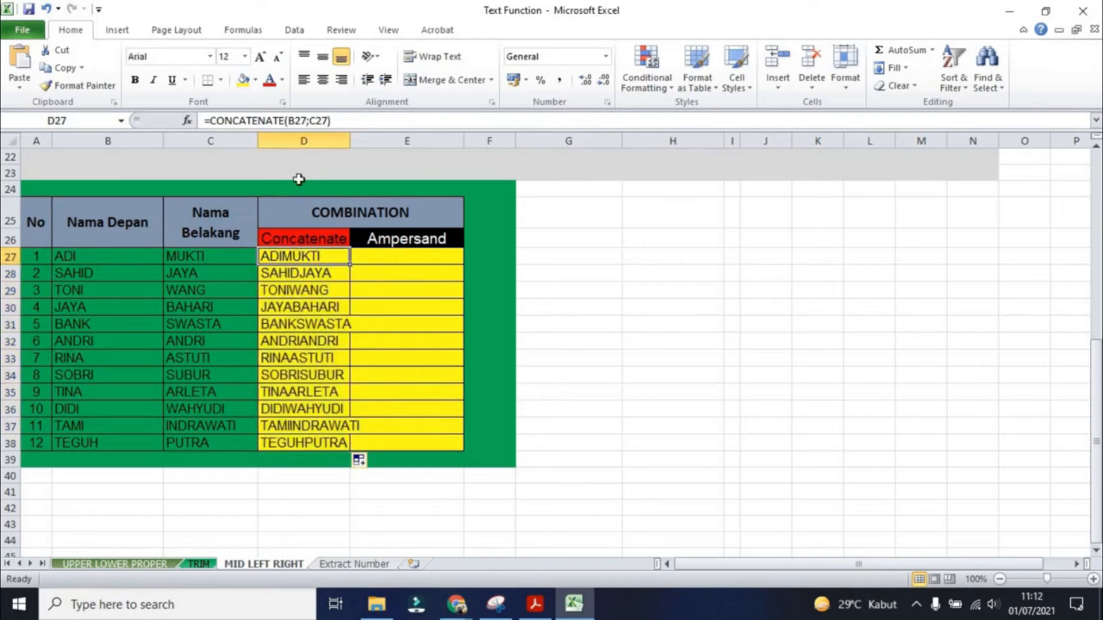
{"action": "left_click", "coordinate": [311, 121]}
{"action": "type", "text": "\""}
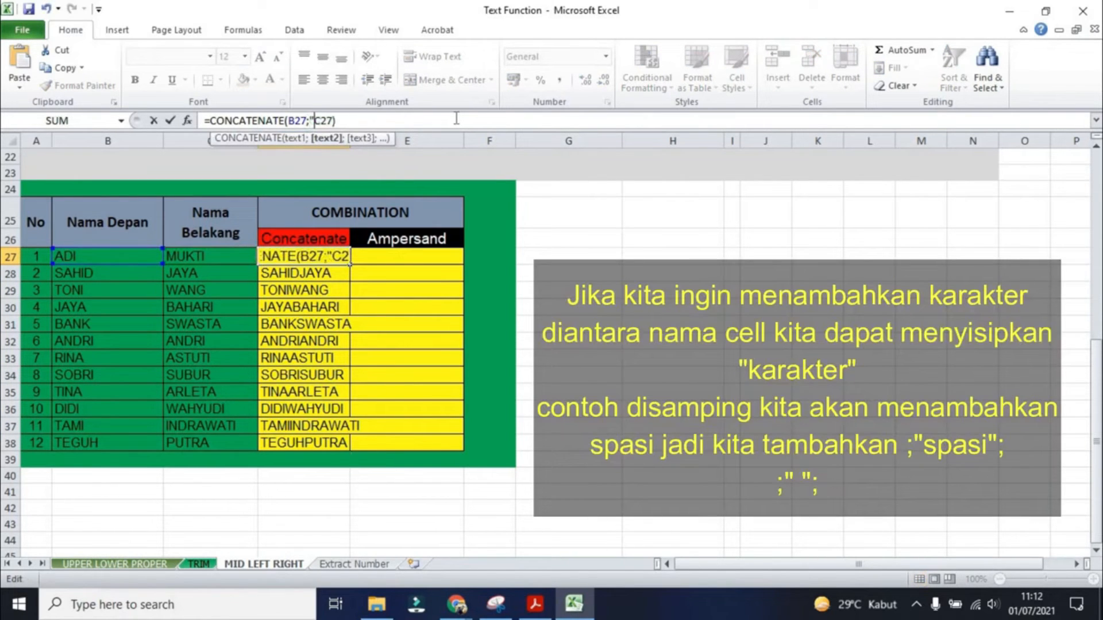
{"action": "type", "text": " \";"}
{"action": "key", "text": "Return"}
{"action": "left_click", "coordinate": [343, 260]}
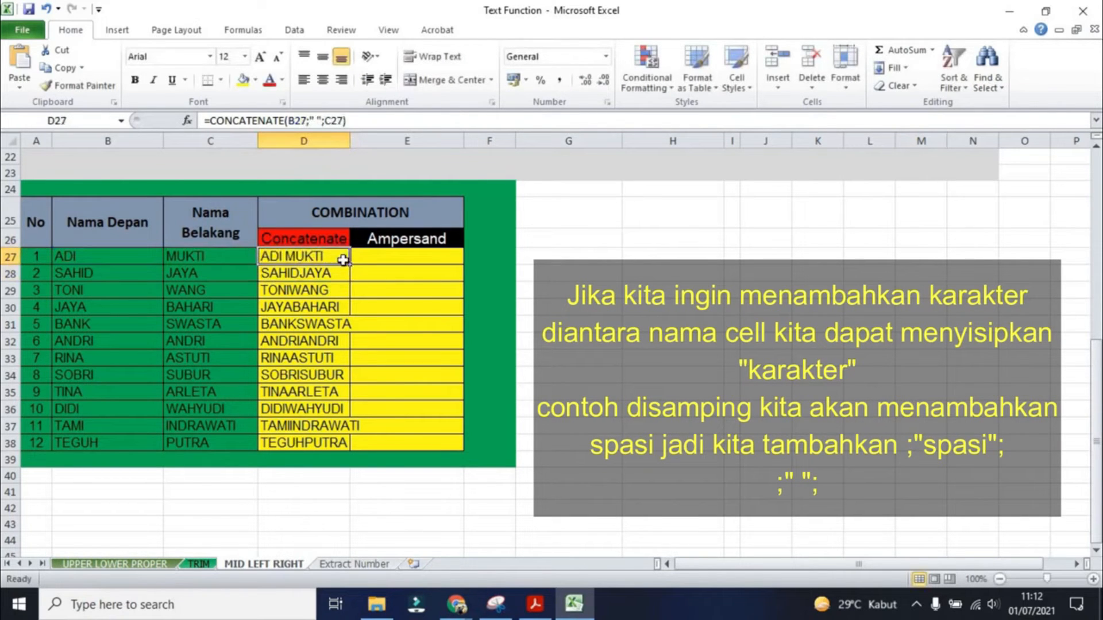
{"action": "double_click", "coordinate": [350, 264]}
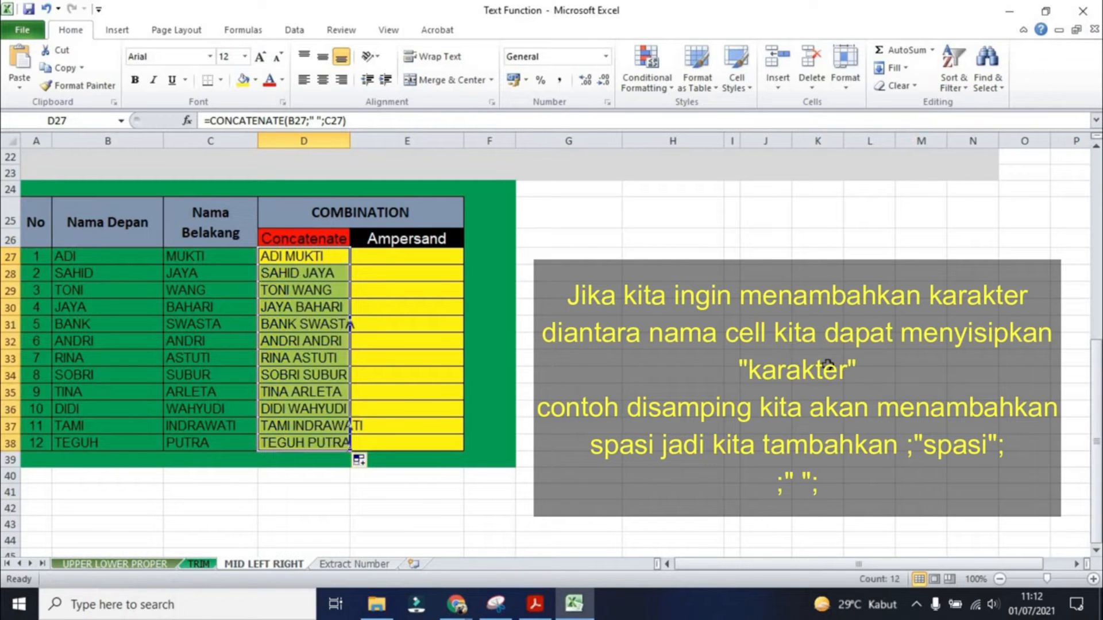
- Enter =B27&" "&C27 in E27 and fill it down to E38
{"action": "left_click", "coordinate": [383, 258]}
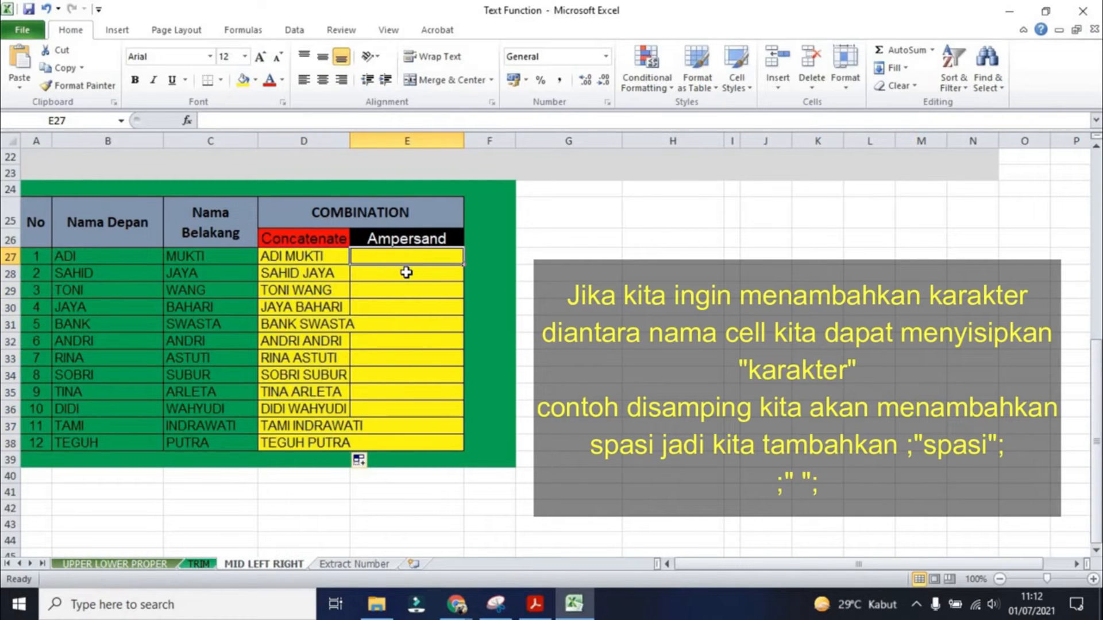
{"action": "type", "text": "=B27&\" \"&C27"}
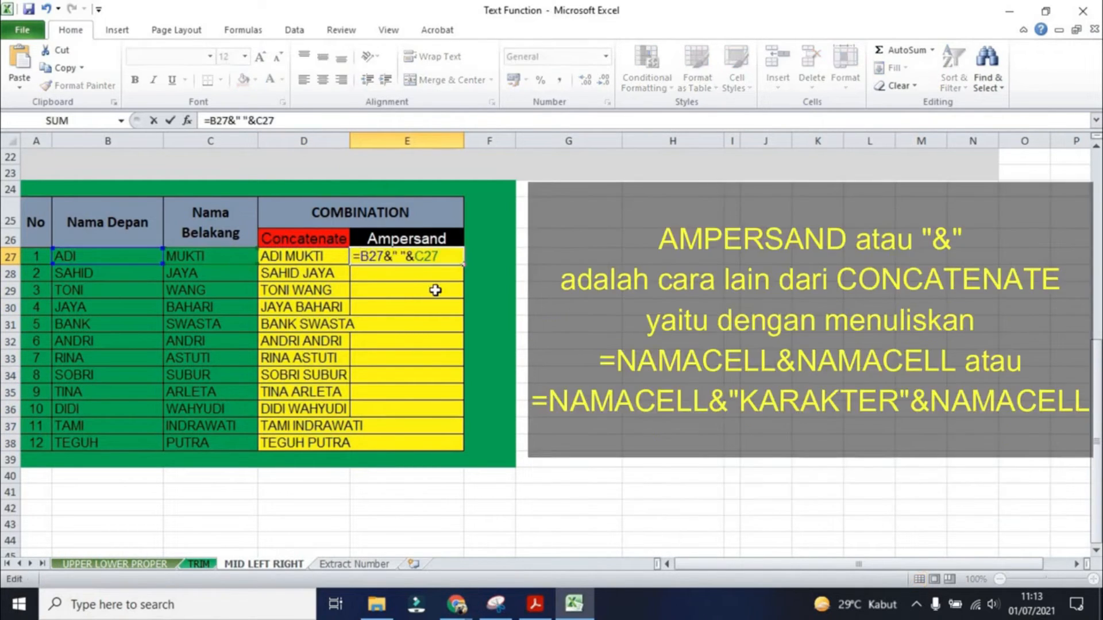
{"action": "key", "text": "Return"}
{"action": "left_click", "coordinate": [433, 255]}
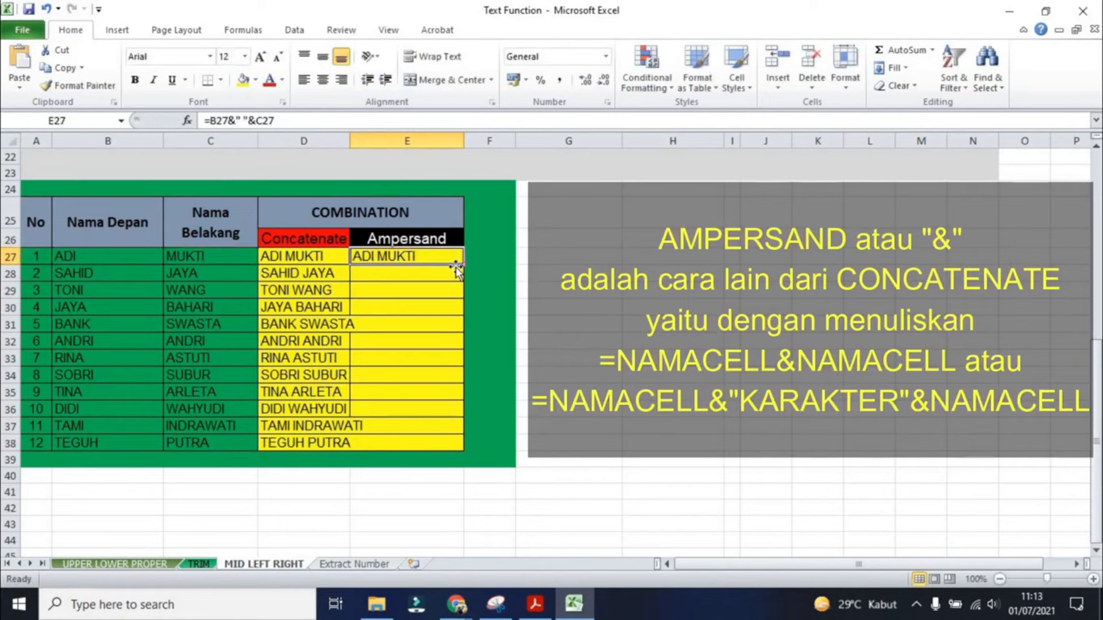
{"action": "double_click", "coordinate": [463, 265]}
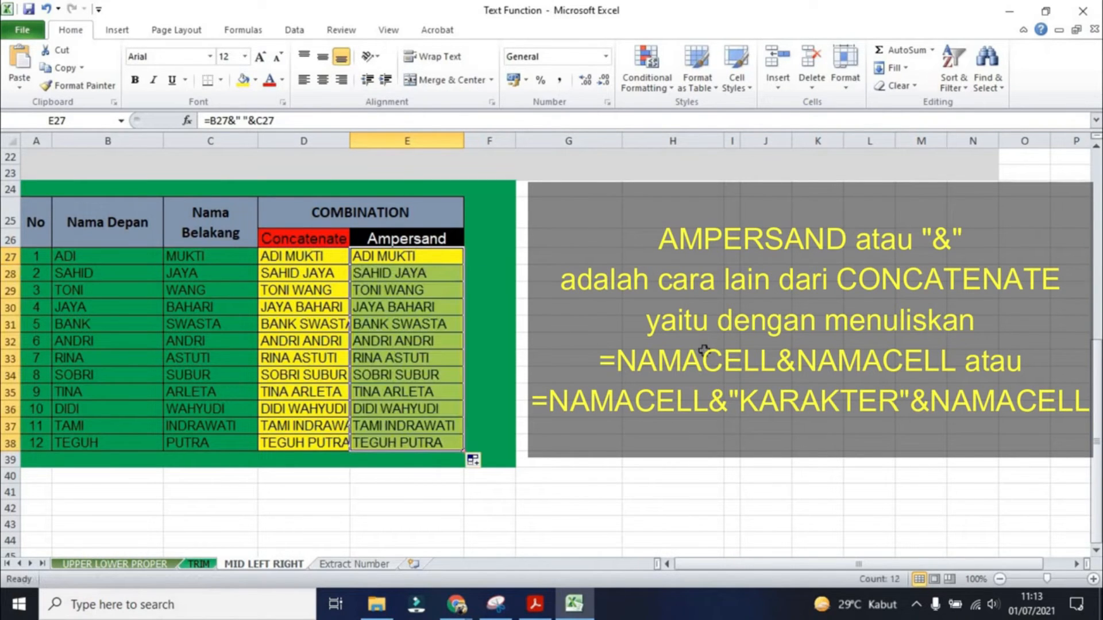
- Change the ampersand formula in E27 to =C27&" "&B27 and refill it down to E38
{"action": "left_click", "coordinate": [394, 255]}
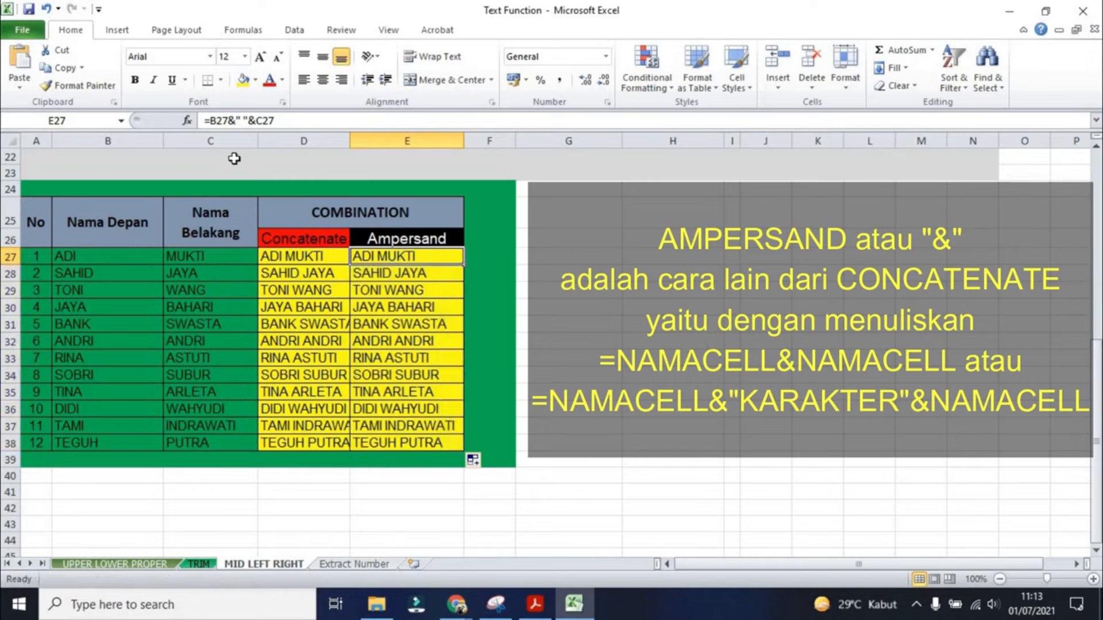
{"action": "double_click", "coordinate": [218, 121]}
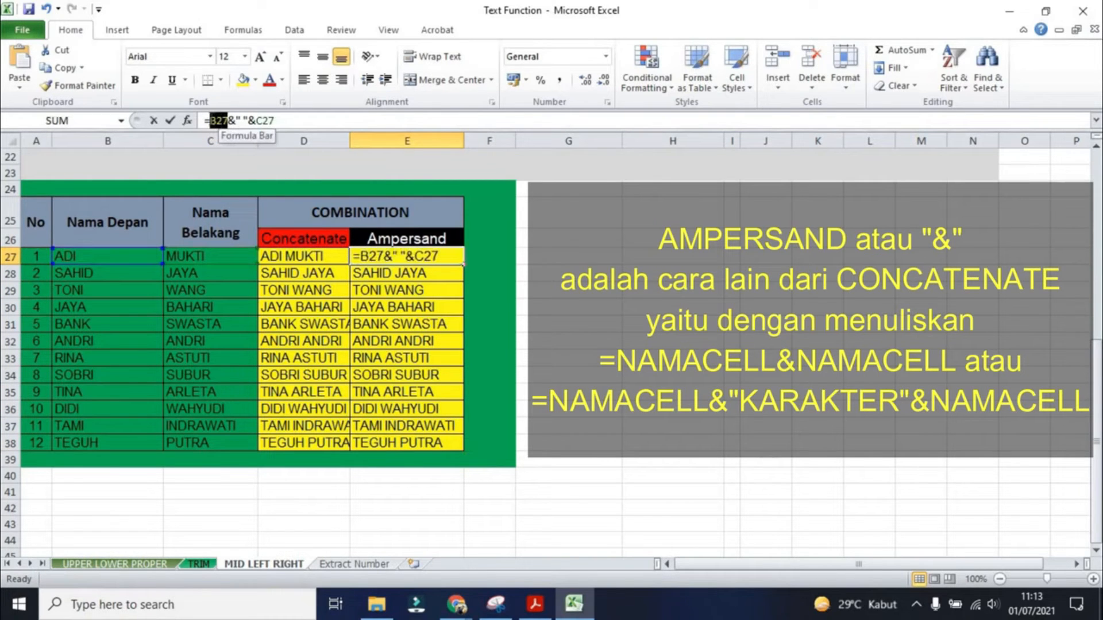
{"action": "left_click", "coordinate": [373, 255]}
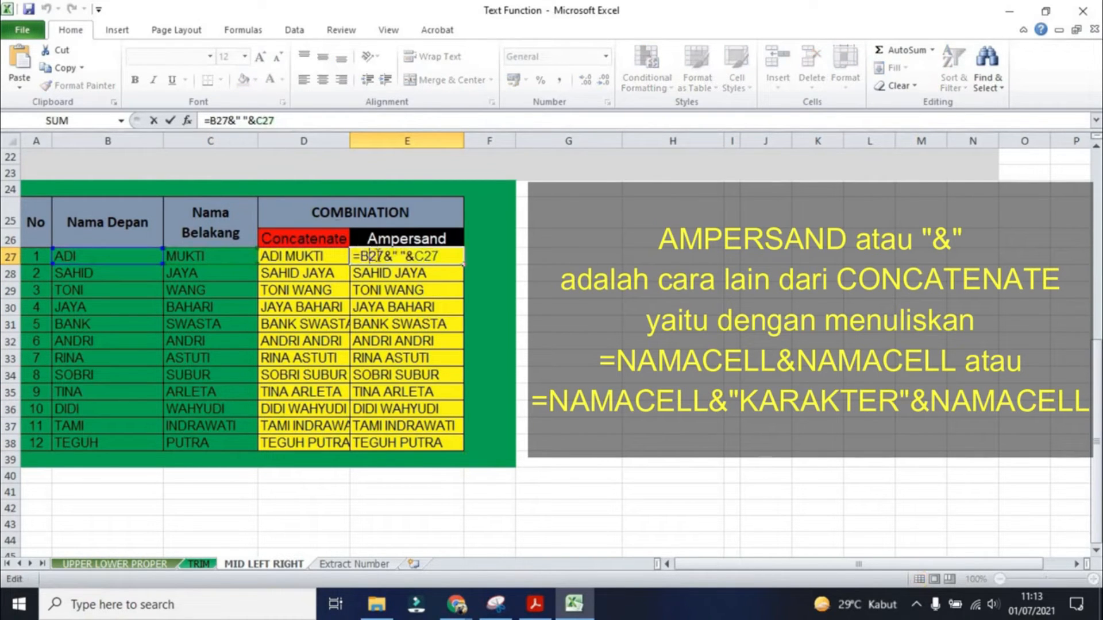
{"action": "left_click_drag", "start_coordinate": [384, 256], "coordinate": [360, 256]}
{"action": "left_click", "coordinate": [207, 254]}
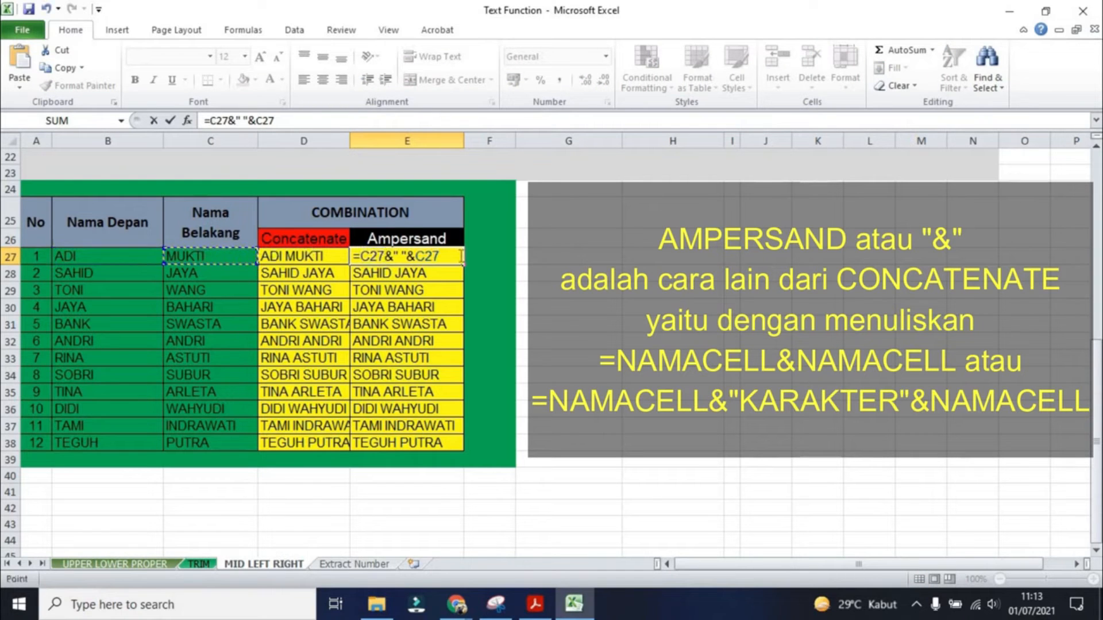
{"action": "left_click_drag", "start_coordinate": [435, 256], "coordinate": [425, 256]}
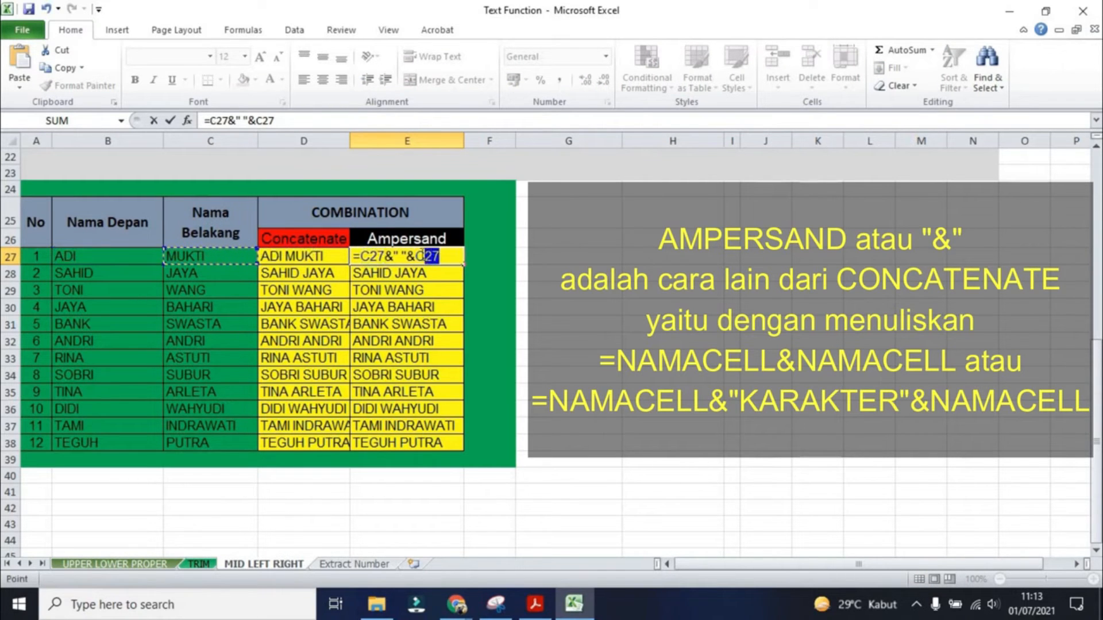
{"action": "left_click", "coordinate": [118, 256]}
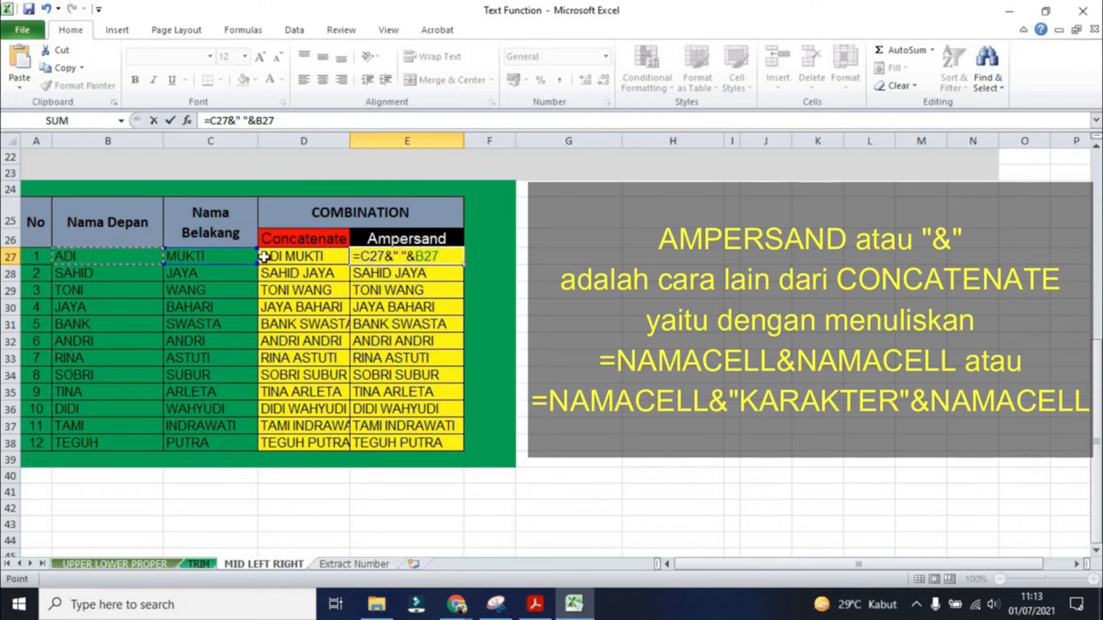
{"action": "key", "text": "Return"}
{"action": "left_click", "coordinate": [430, 255]}
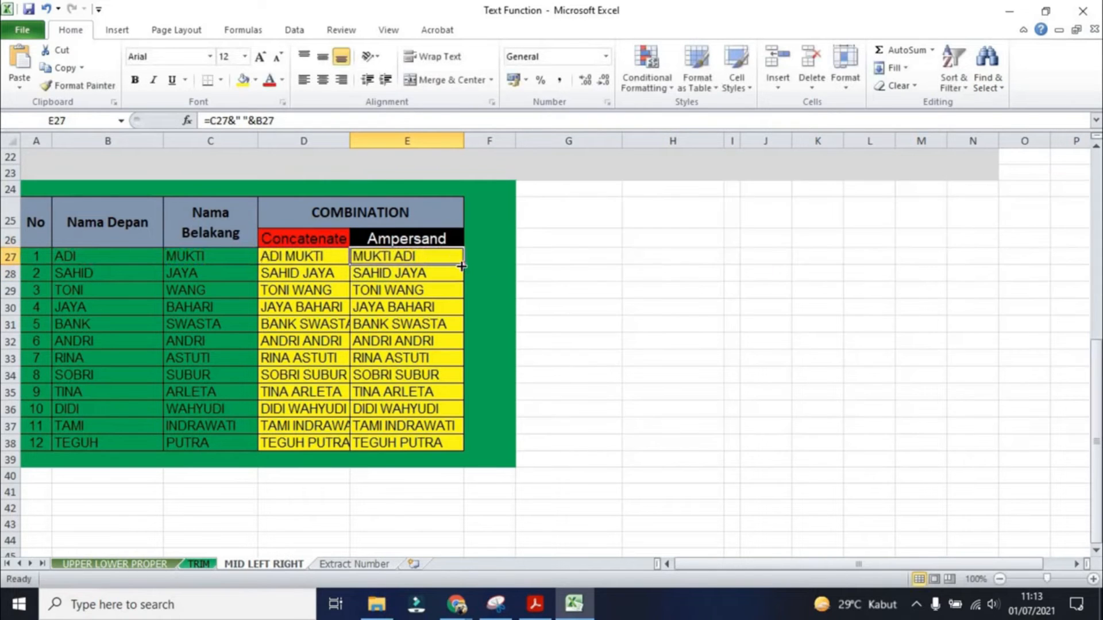
{"action": "double_click", "coordinate": [463, 267]}
{"action": "left_click", "coordinate": [436, 357]}
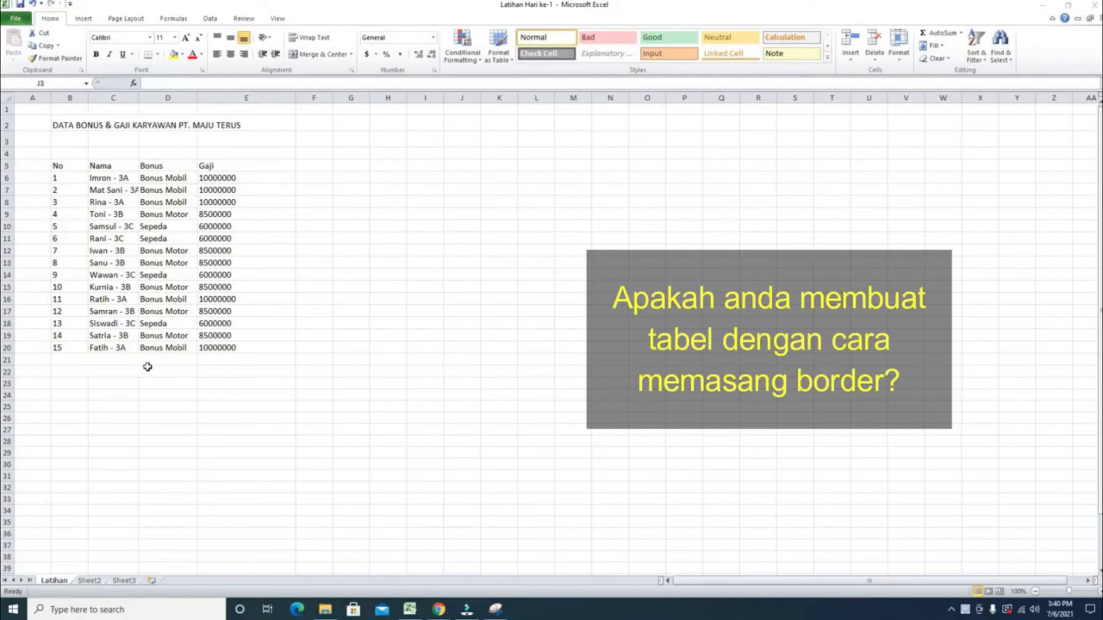
- Format the employee data range B5:E20 as a table with headers
{"action": "scroll", "coordinate": [148, 367], "scroll_direction": "up", "scroll_amount": 4}
{"action": "scroll", "coordinate": [148, 367], "scroll_direction": "up", "scroll_amount": 1}
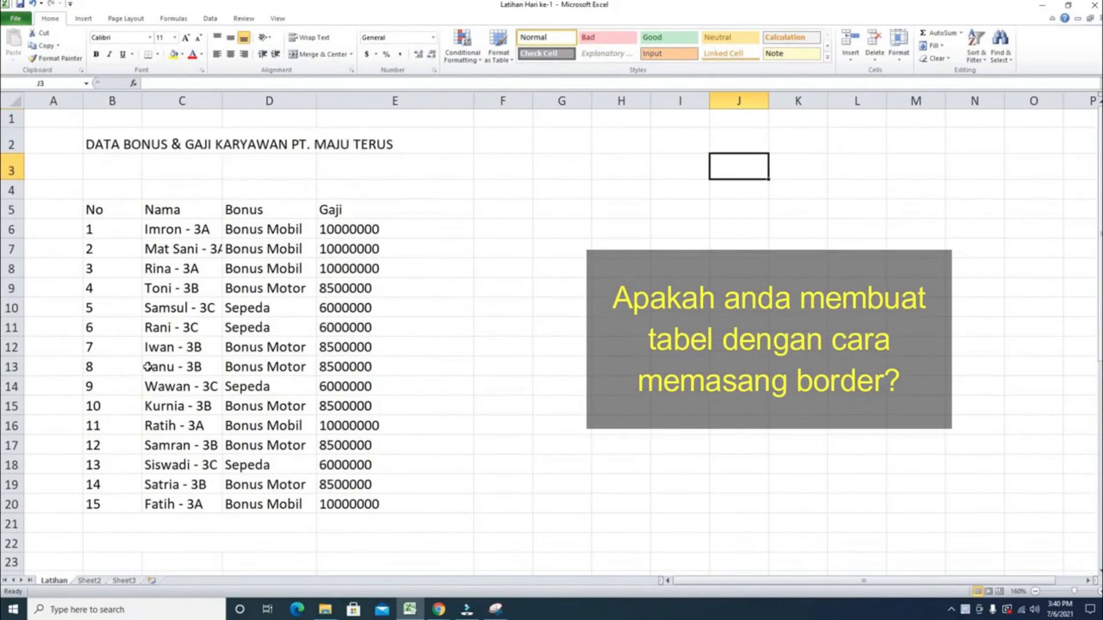
{"action": "left_click_drag", "start_coordinate": [111, 211], "coordinate": [370, 508]}
{"action": "left_click", "coordinate": [554, 363]}
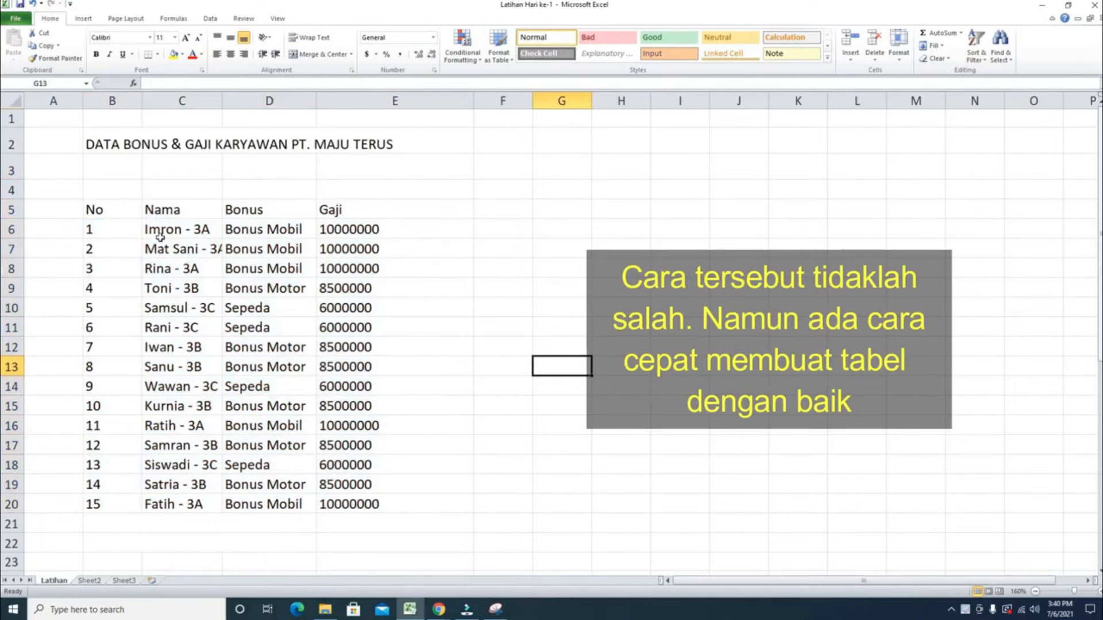
{"action": "left_click_drag", "start_coordinate": [101, 214], "coordinate": [365, 502]}
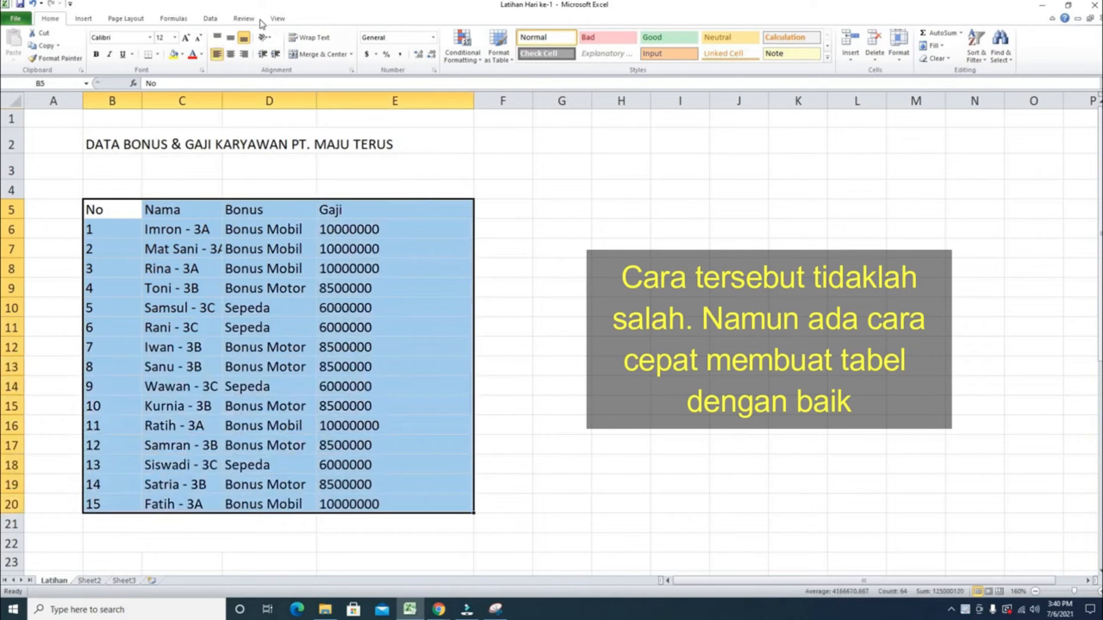
{"action": "left_click", "coordinate": [83, 19]}
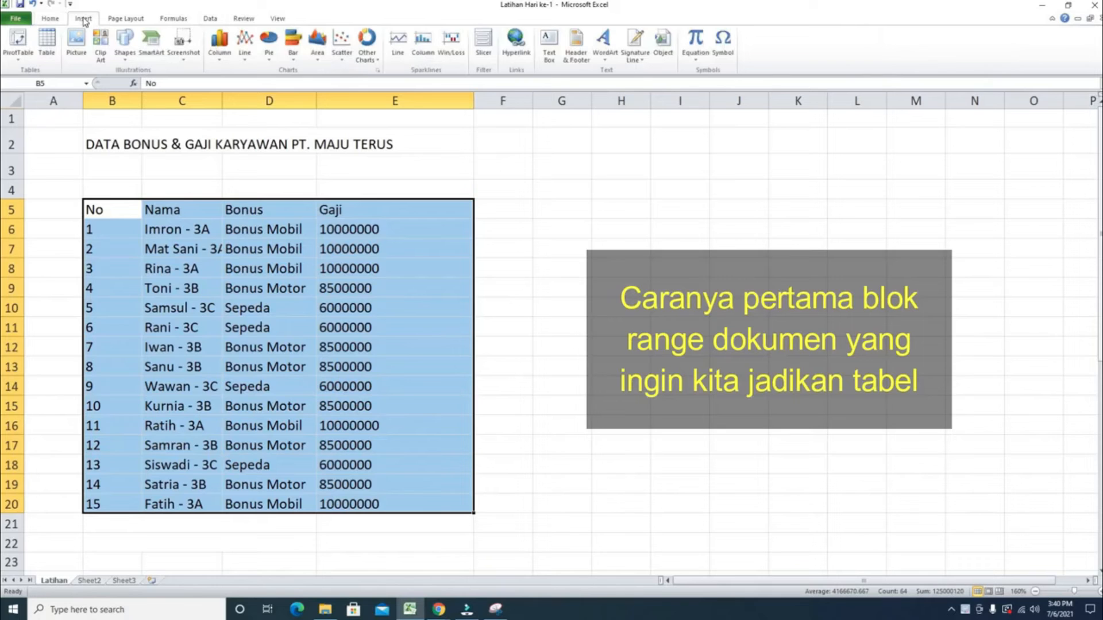
{"action": "left_click", "coordinate": [47, 43]}
{"action": "left_click", "coordinate": [509, 297]}
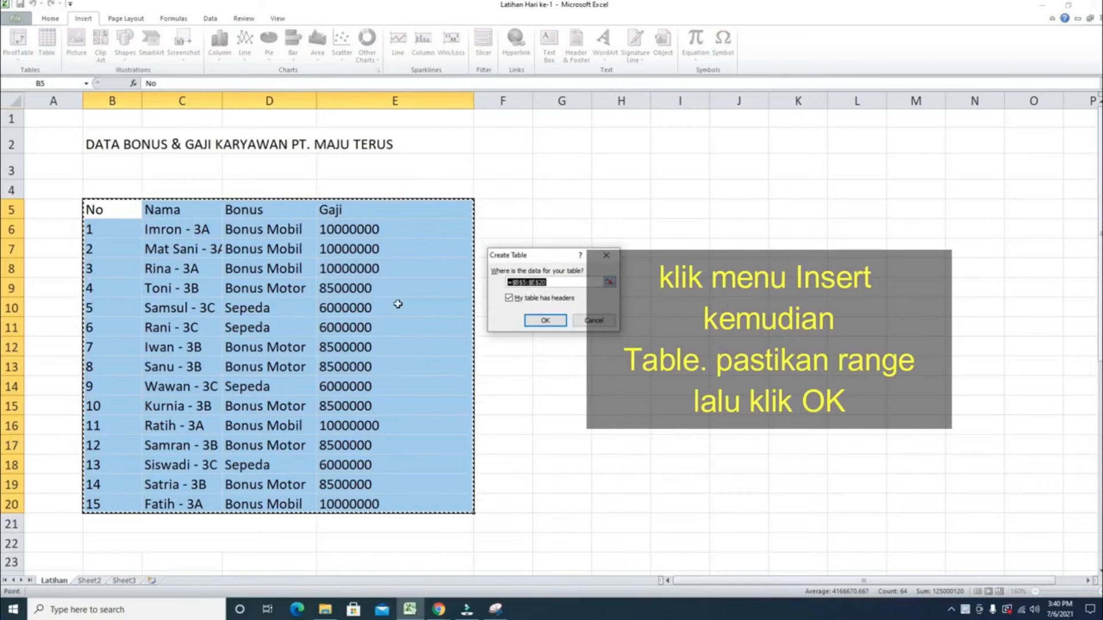
{"action": "left_click", "coordinate": [557, 321]}
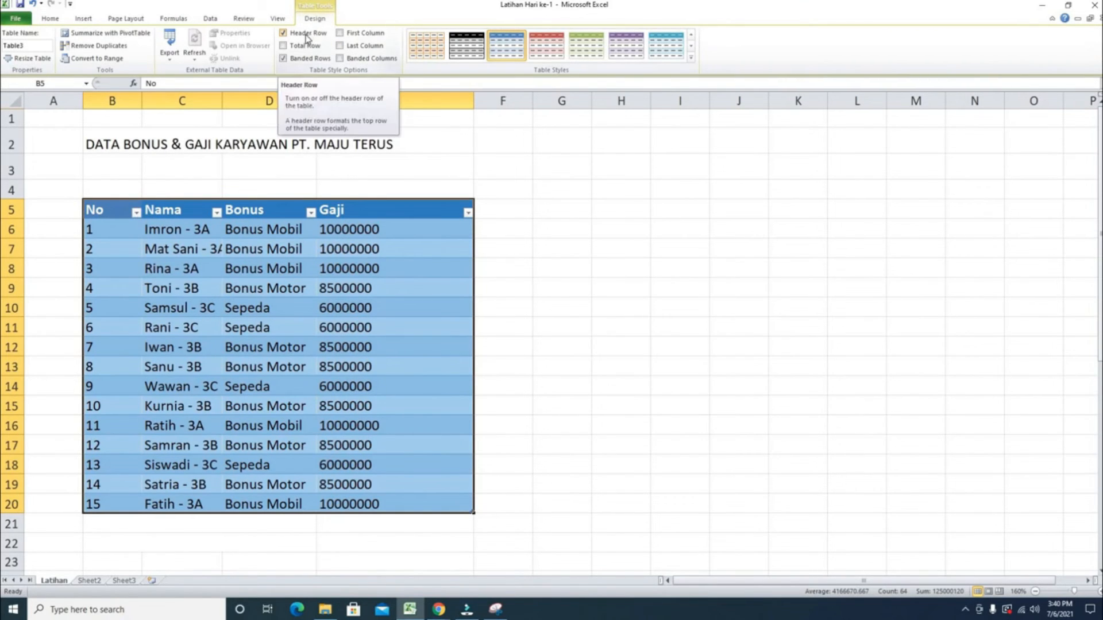
- Turn on the First Column style option for the table, keeping the header row enabled
{"action": "left_click", "coordinate": [306, 36]}
{"action": "left_click", "coordinate": [306, 36]}
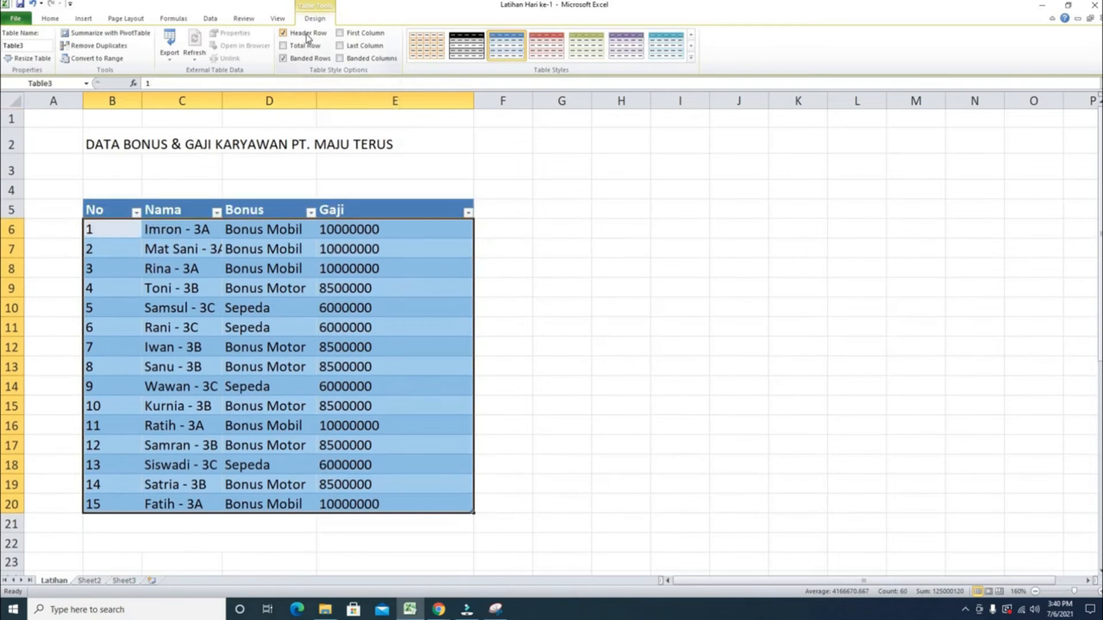
{"action": "left_click", "coordinate": [341, 33]}
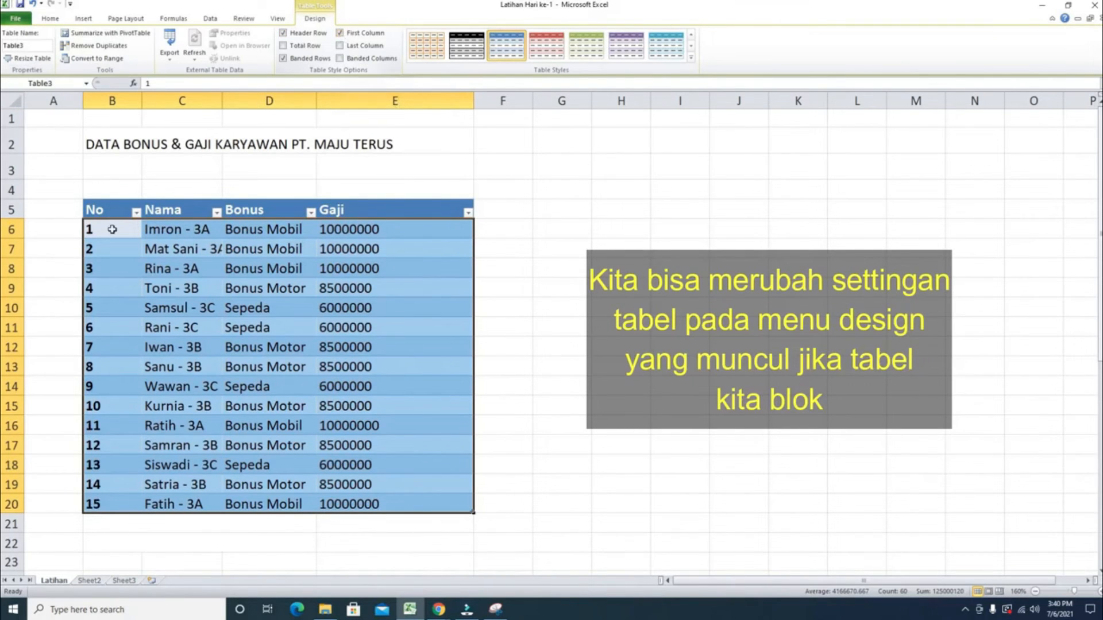
- Turn off the First Column option and turn on the Total Row for the table
{"action": "left_click", "coordinate": [341, 34]}
{"action": "left_click", "coordinate": [306, 47]}
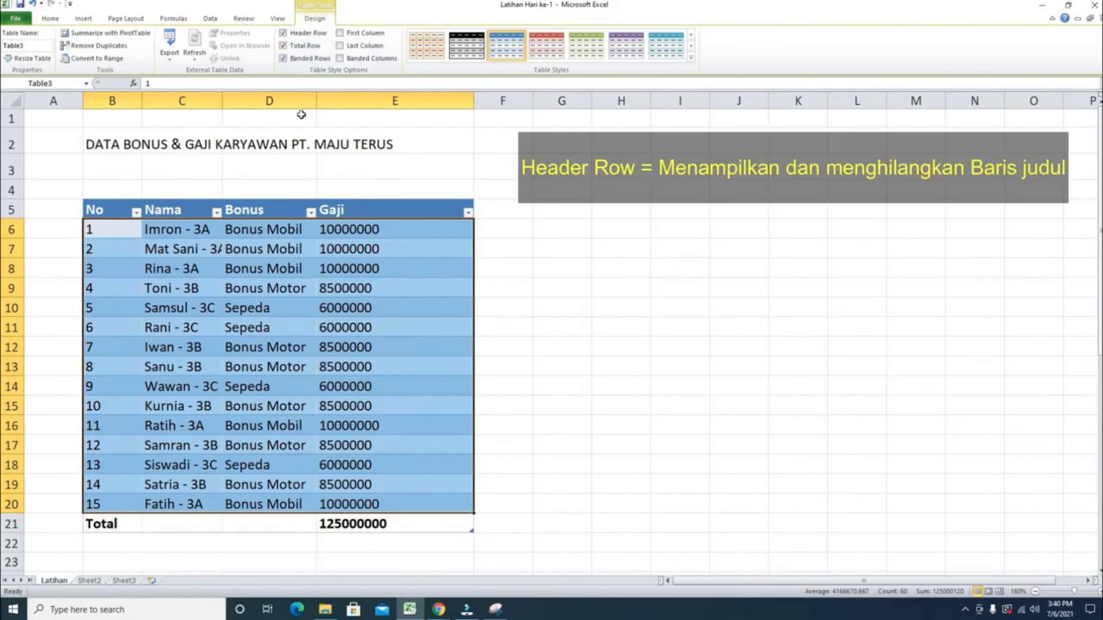
- Try the Banded Rows, Last Column and Banded Columns style options, switching each one off again
{"action": "left_click", "coordinate": [299, 59]}
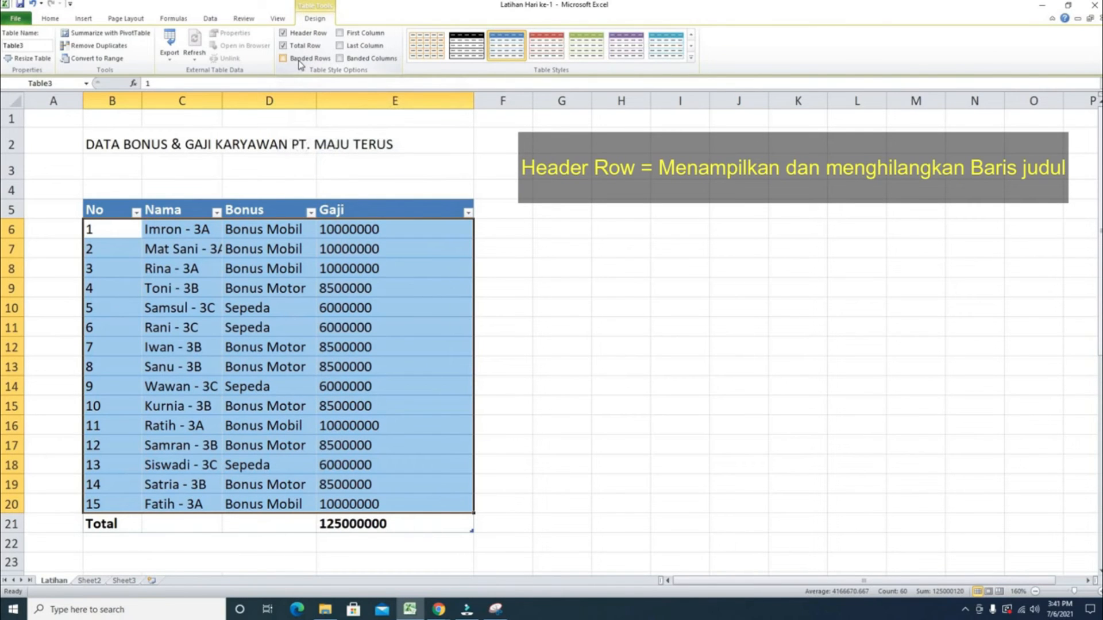
{"action": "left_click", "coordinate": [301, 59]}
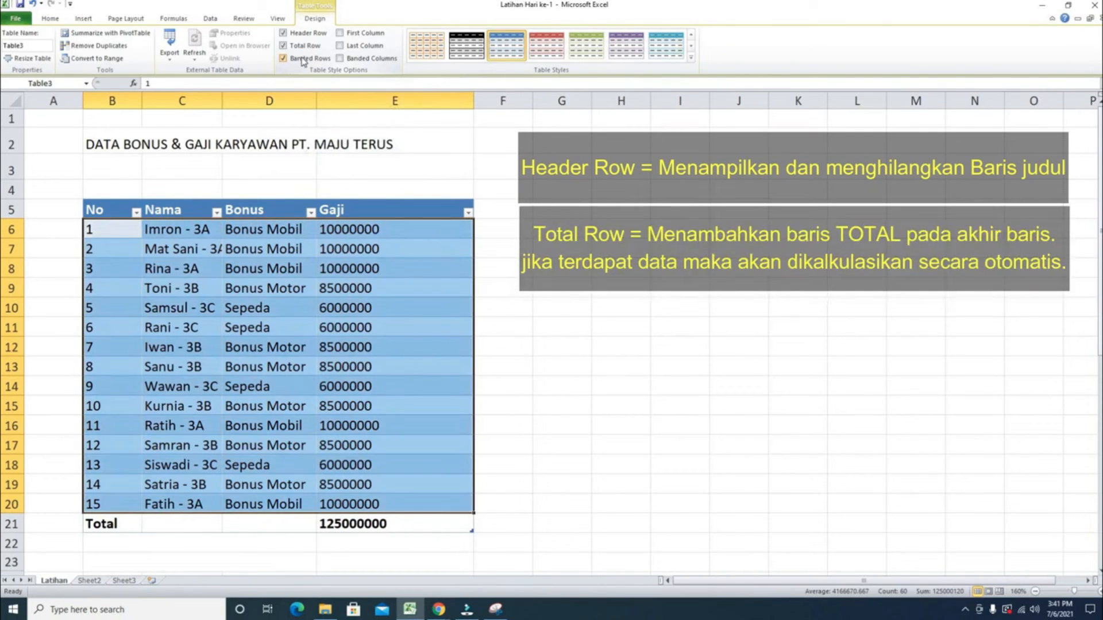
{"action": "left_click", "coordinate": [363, 35]}
{"action": "left_click", "coordinate": [361, 39]}
{"action": "left_click", "coordinate": [362, 47]}
{"action": "left_click", "coordinate": [362, 46]}
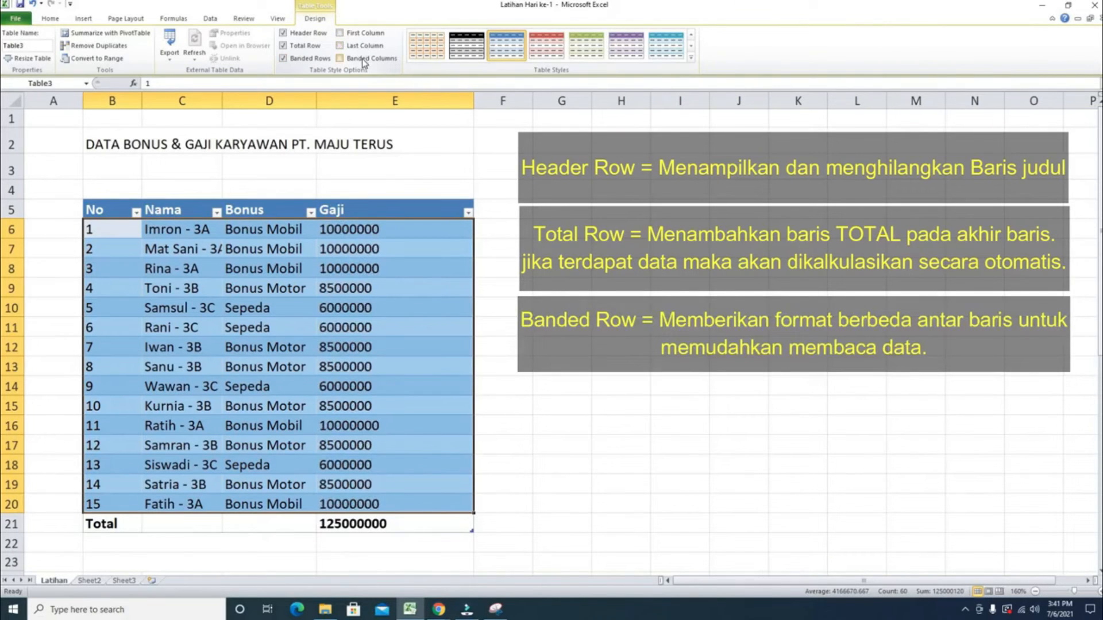
{"action": "left_click", "coordinate": [363, 59]}
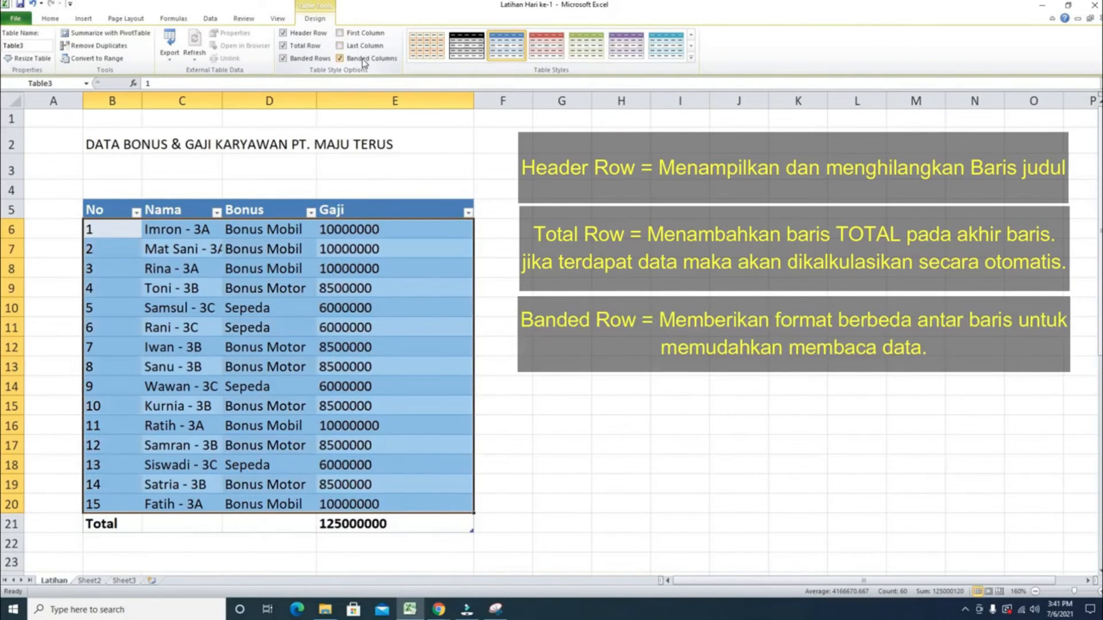
{"action": "left_click", "coordinate": [322, 61]}
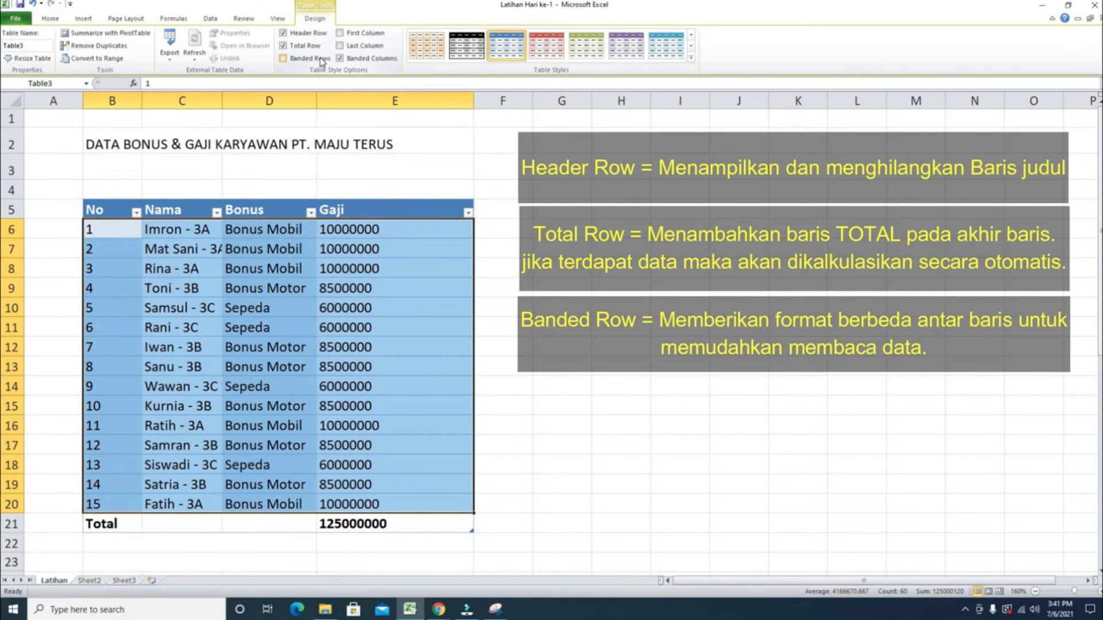
{"action": "left_click", "coordinate": [338, 59]}
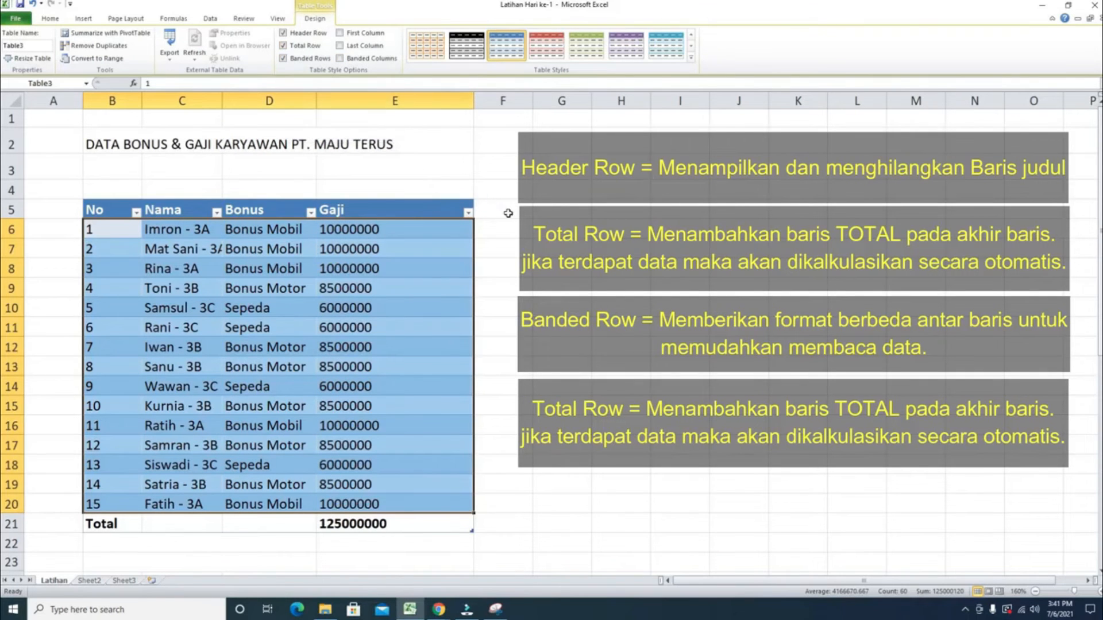
- Autofit the Nama and Bonus columns and resize the Gaji column to fit its values
{"action": "left_click", "coordinate": [538, 224]}
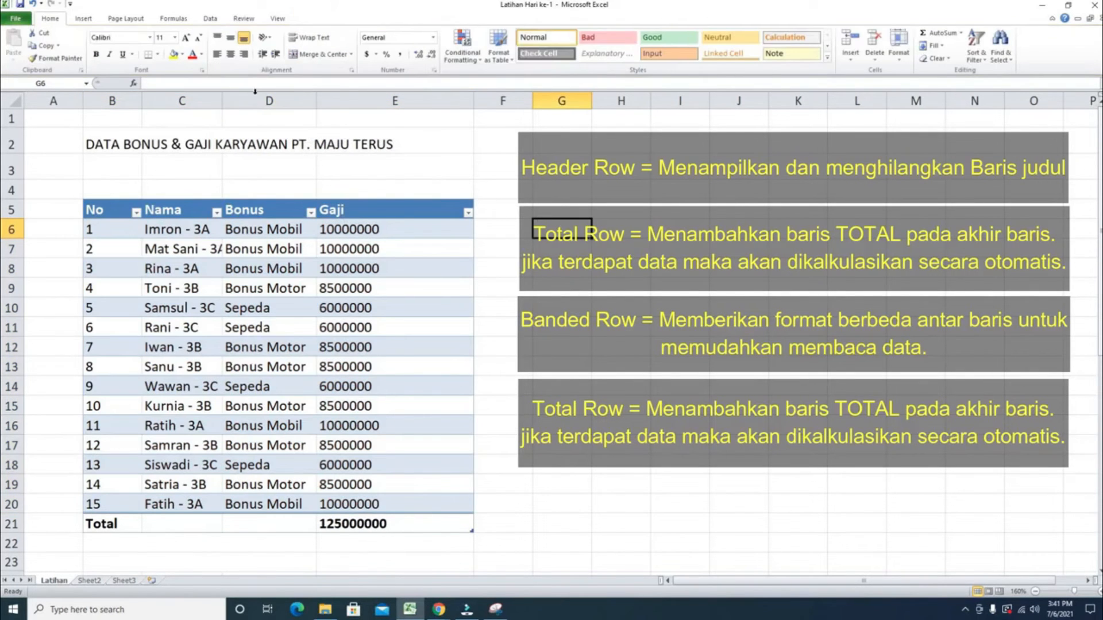
{"action": "double_click", "coordinate": [222, 97]}
{"action": "double_click", "coordinate": [324, 100]}
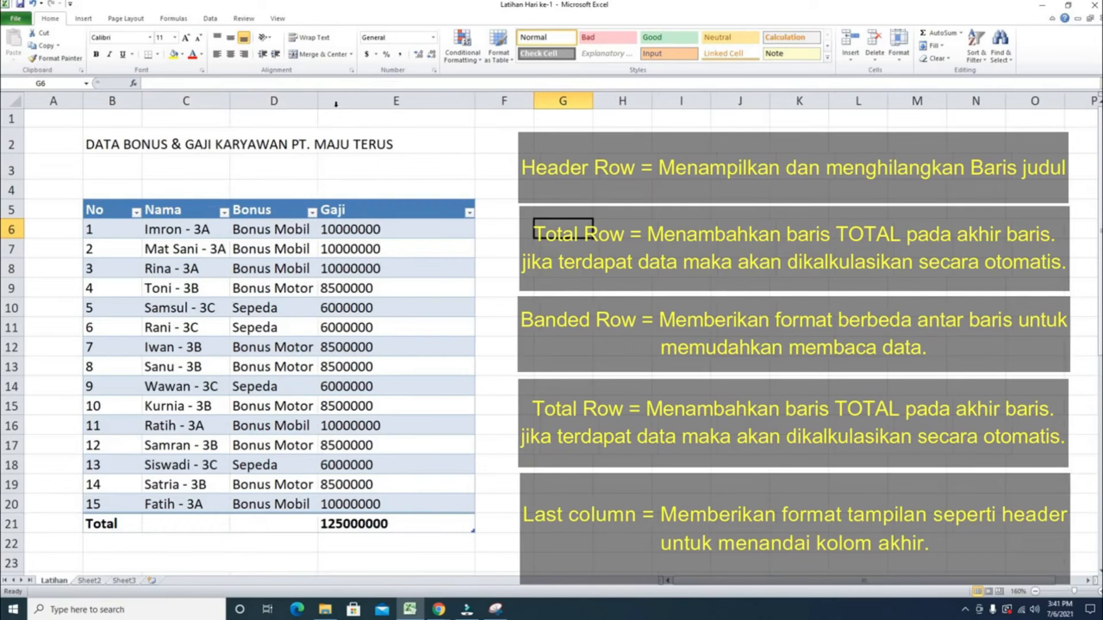
{"action": "double_click", "coordinate": [476, 100]}
{"action": "left_click_drag", "start_coordinate": [396, 95], "coordinate": [446, 97]}
{"action": "left_click", "coordinate": [440, 313]}
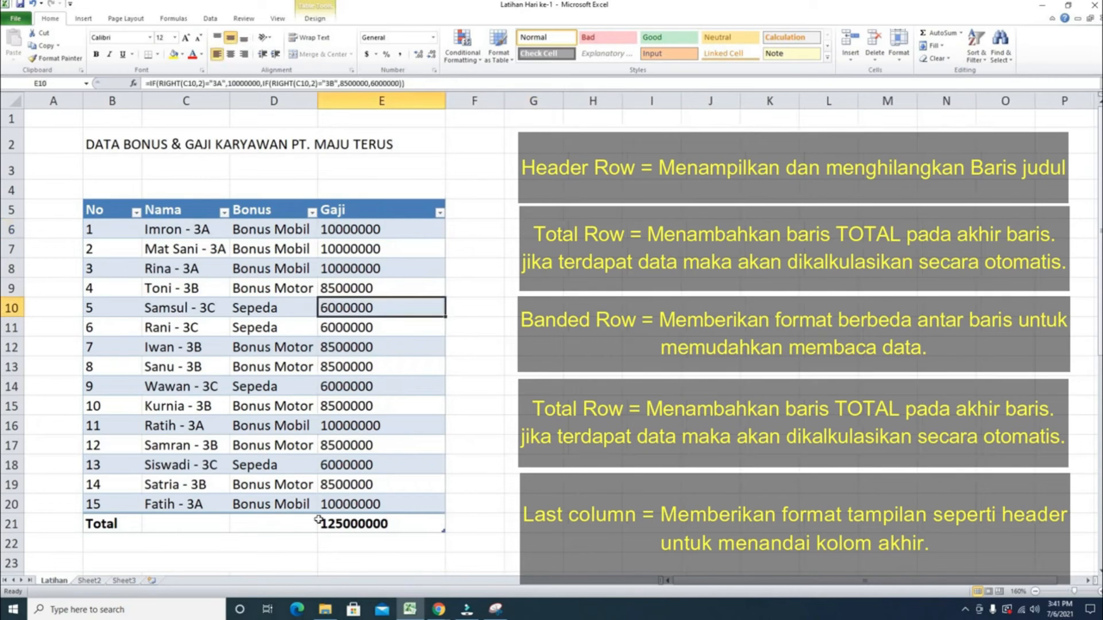
- Format the Gaji cells E6:E21 as Accounting with the Rp Indonesian symbol and 2 decimal places
{"action": "left_click_drag", "start_coordinate": [343, 229], "coordinate": [364, 519]}
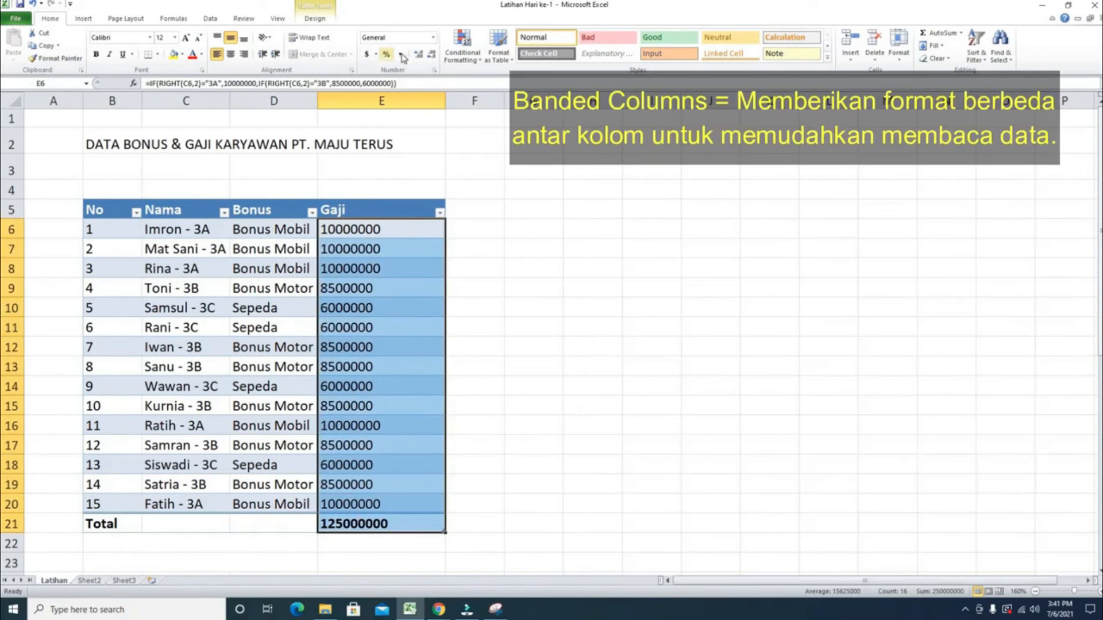
{"action": "left_click", "coordinate": [376, 54]}
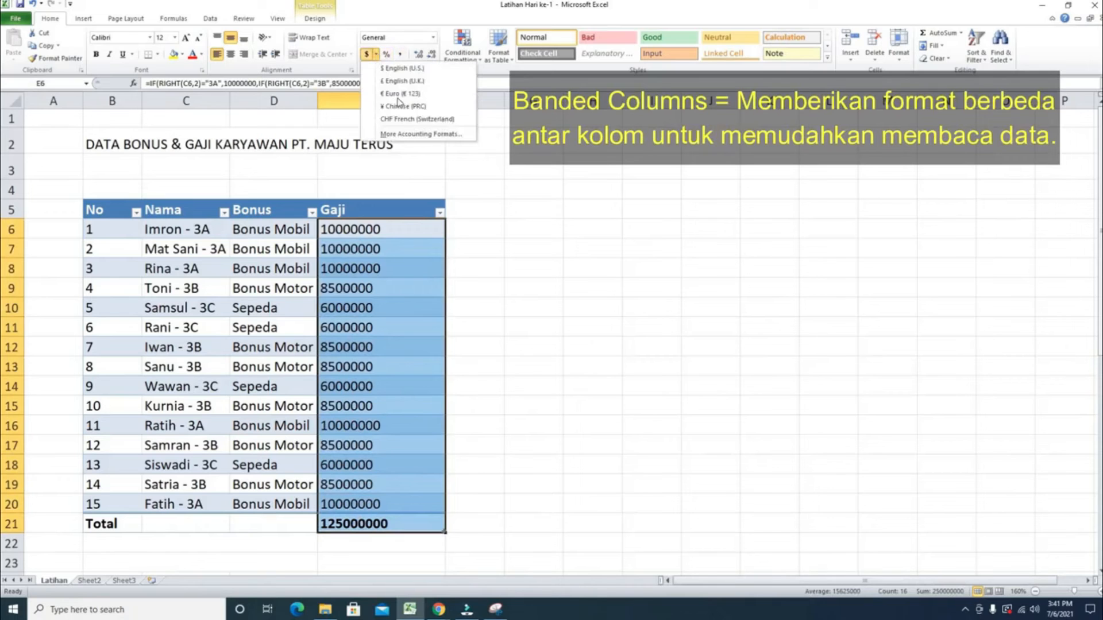
{"action": "left_click", "coordinate": [411, 134]}
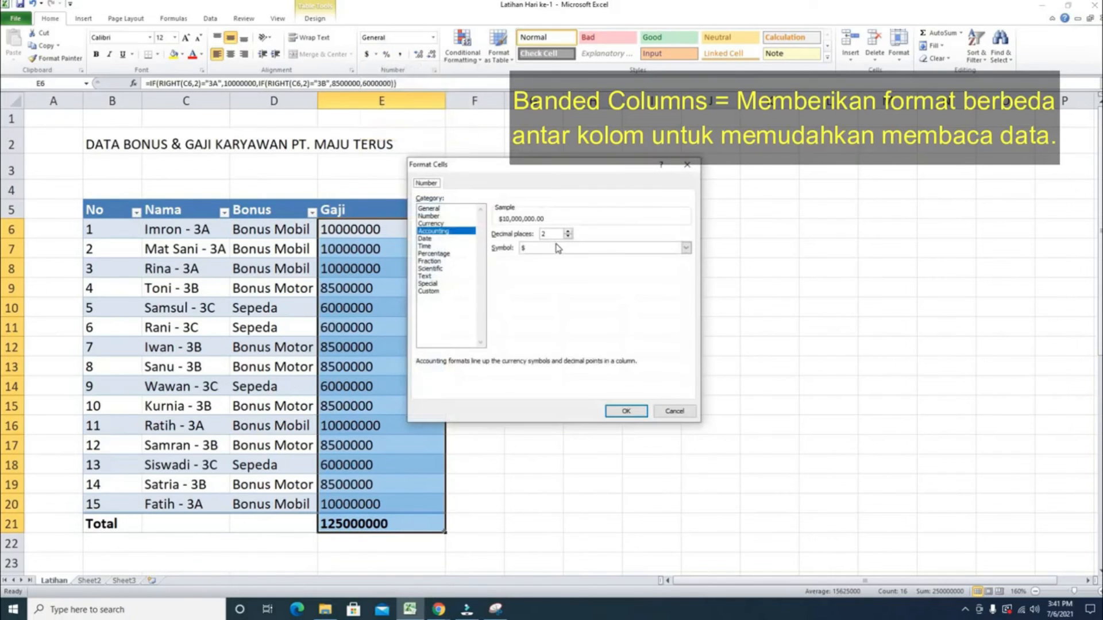
{"action": "left_click", "coordinate": [686, 247]}
{"action": "scroll", "coordinate": [580, 291], "scroll_direction": "down", "scroll_amount": 20}
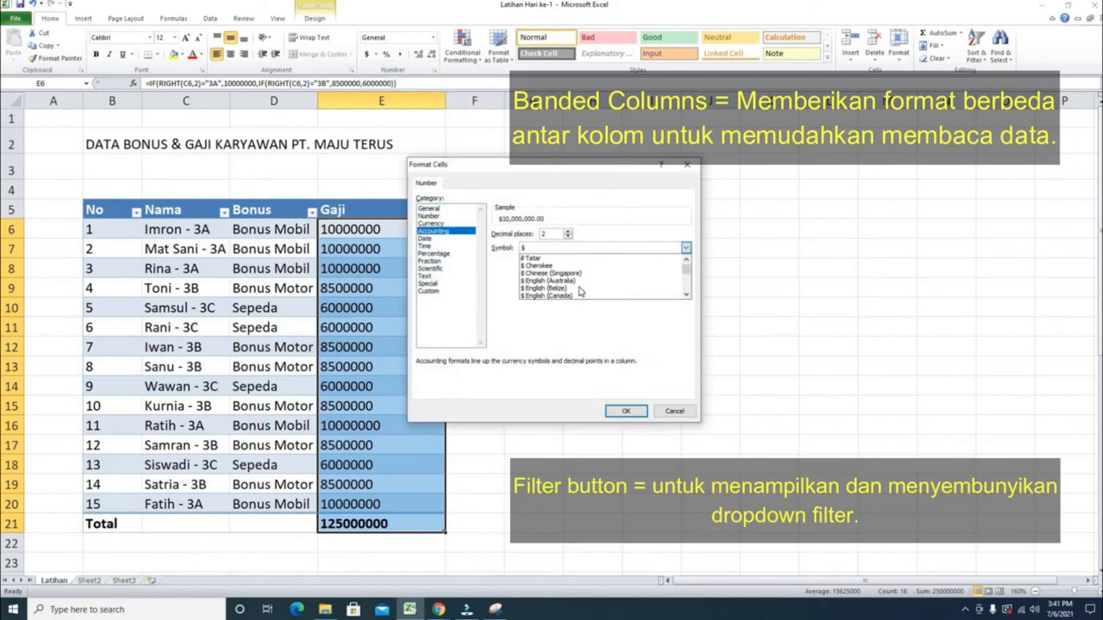
{"action": "scroll", "coordinate": [580, 291], "scroll_direction": "down", "scroll_amount": 20}
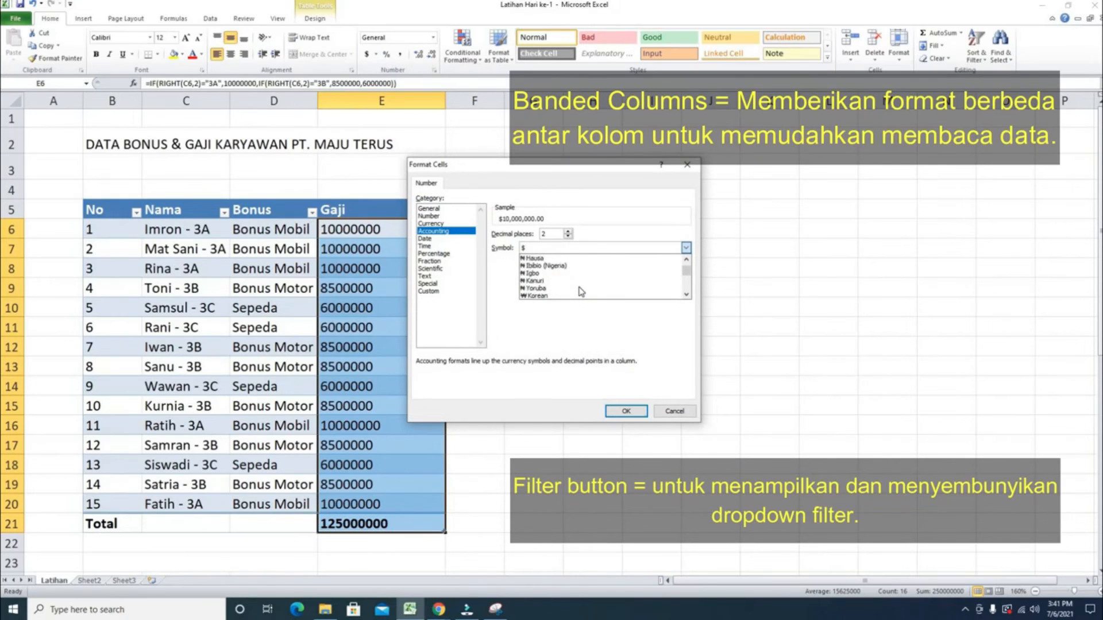
{"action": "scroll", "coordinate": [580, 291], "scroll_direction": "down", "scroll_amount": 20}
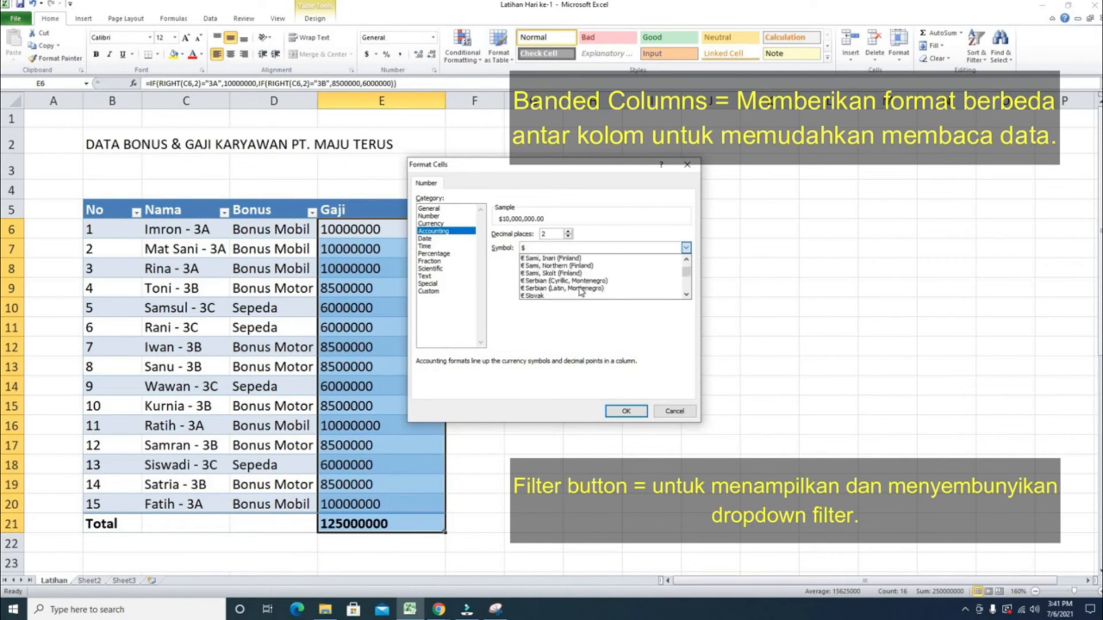
{"action": "scroll", "coordinate": [580, 291], "scroll_direction": "down", "scroll_amount": 20}
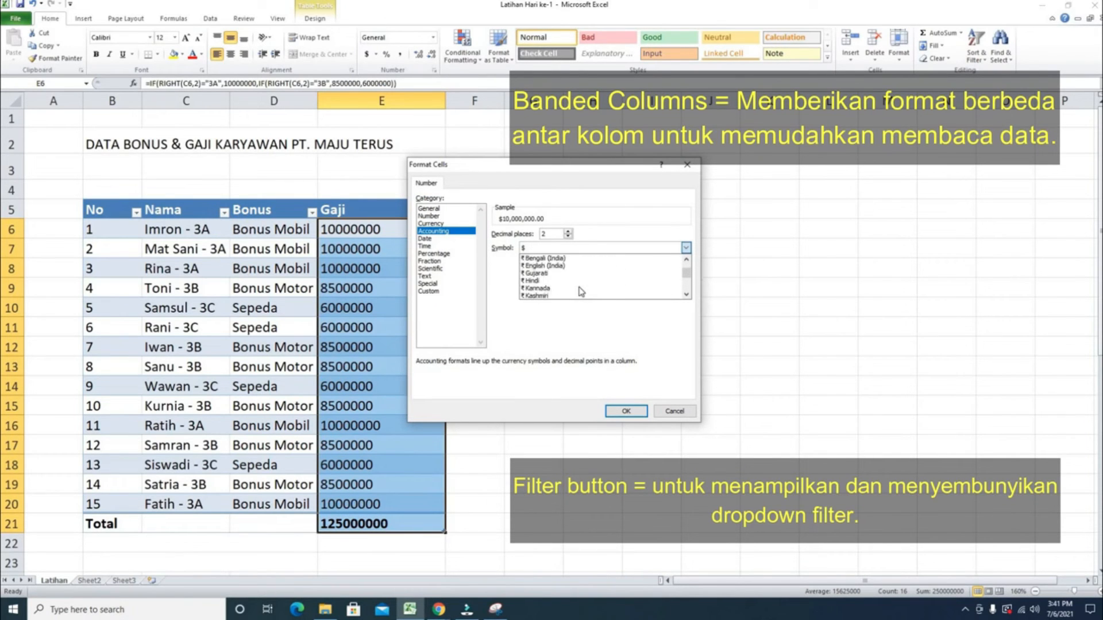
{"action": "scroll", "coordinate": [581, 291], "scroll_direction": "down", "scroll_amount": 20}
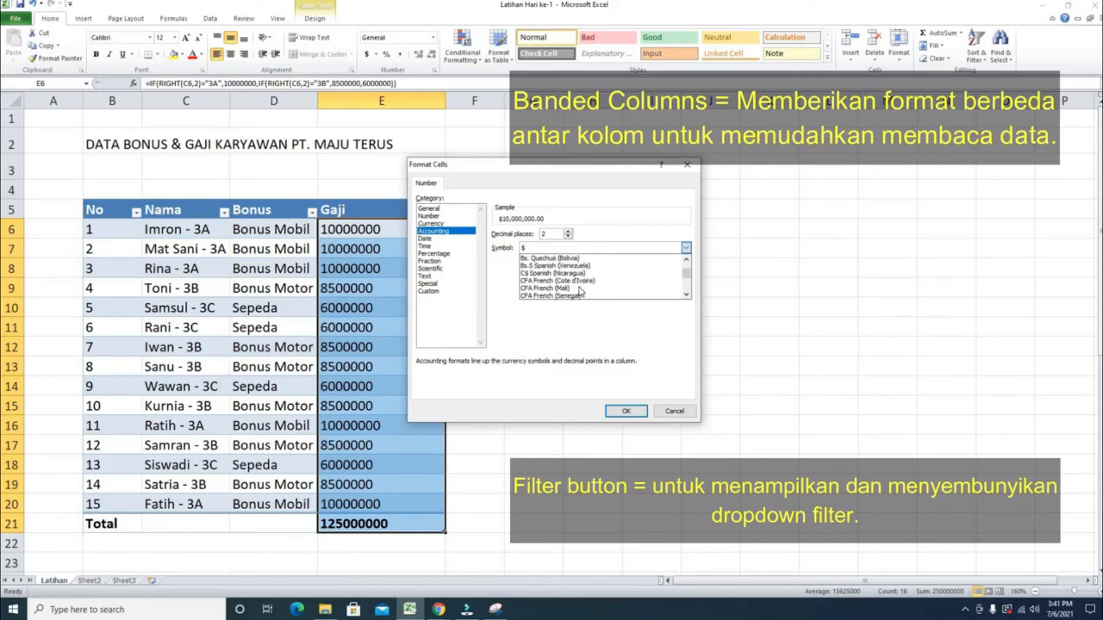
{"action": "scroll", "coordinate": [580, 291], "scroll_direction": "down", "scroll_amount": 20}
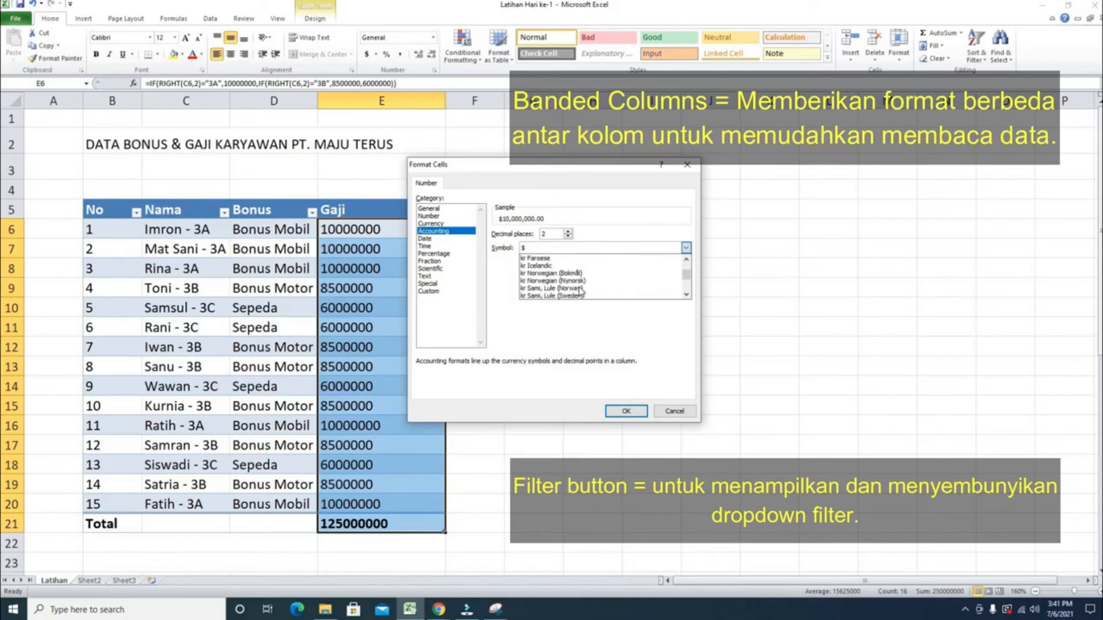
{"action": "scroll", "coordinate": [580, 291], "scroll_direction": "down", "scroll_amount": 15}
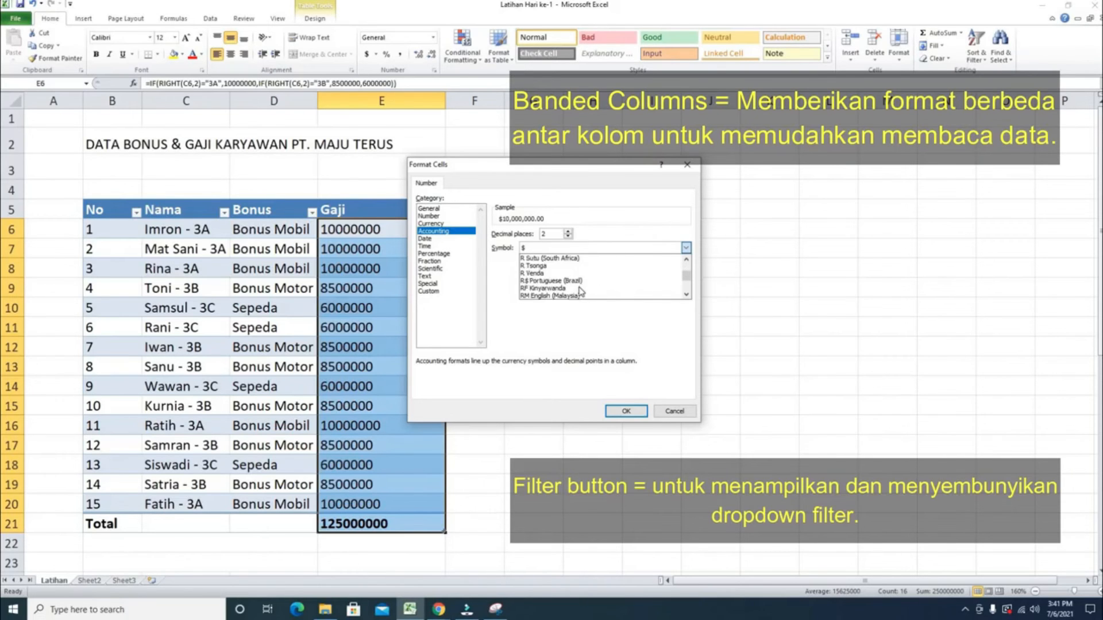
{"action": "left_click", "coordinate": [560, 296]}
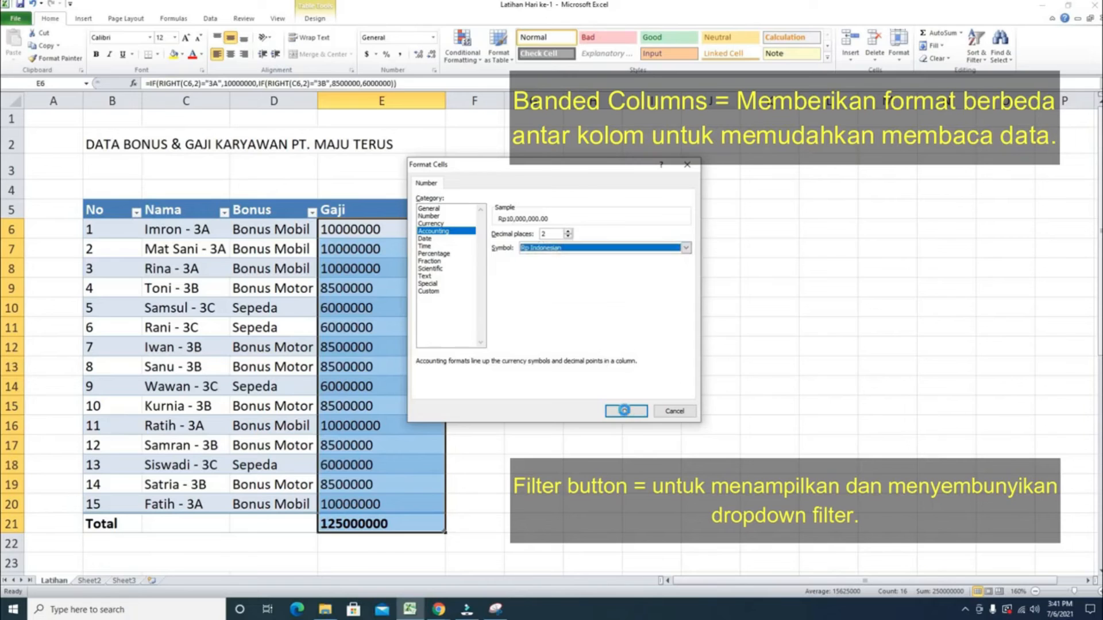
{"action": "left_click", "coordinate": [624, 410]}
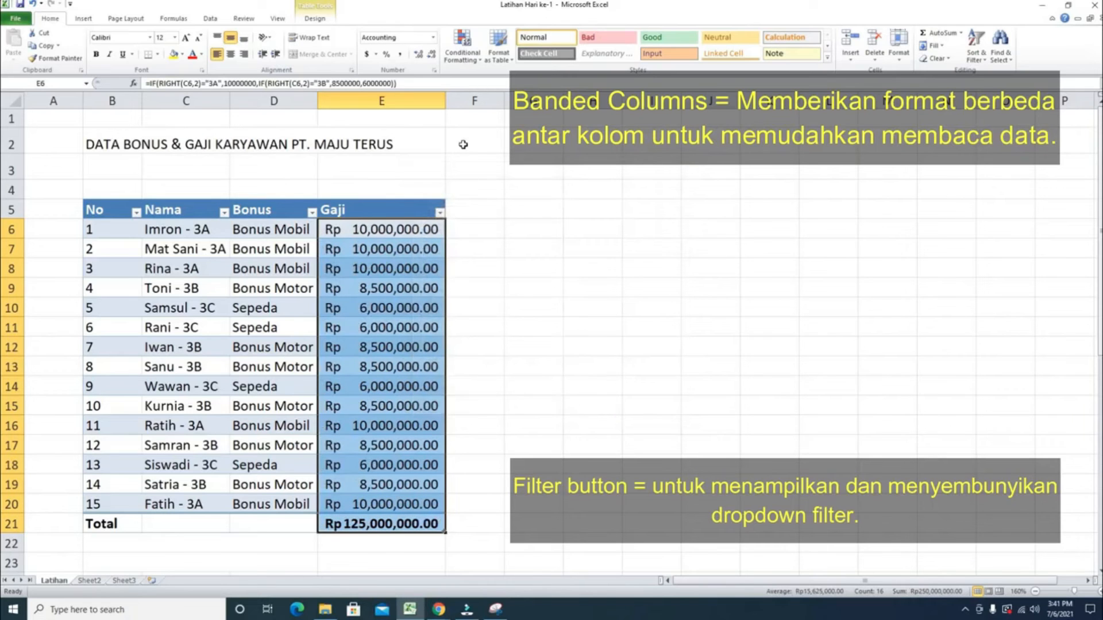
- Widen column E slightly so the Rupiah amounts fit
{"action": "left_click_drag", "start_coordinate": [445, 102], "coordinate": [457, 101]}
{"action": "left_click", "coordinate": [537, 265]}
{"action": "left_click", "coordinate": [487, 425]}
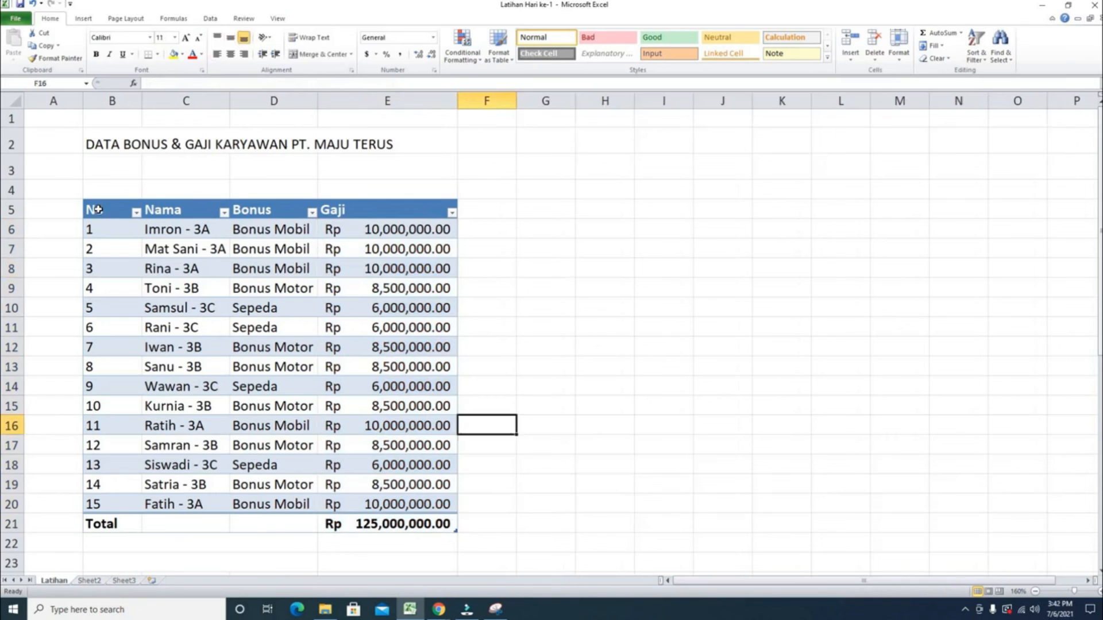
- Center the table's header row B5:E5 and increase its font size
{"action": "left_click_drag", "start_coordinate": [104, 210], "coordinate": [396, 210]}
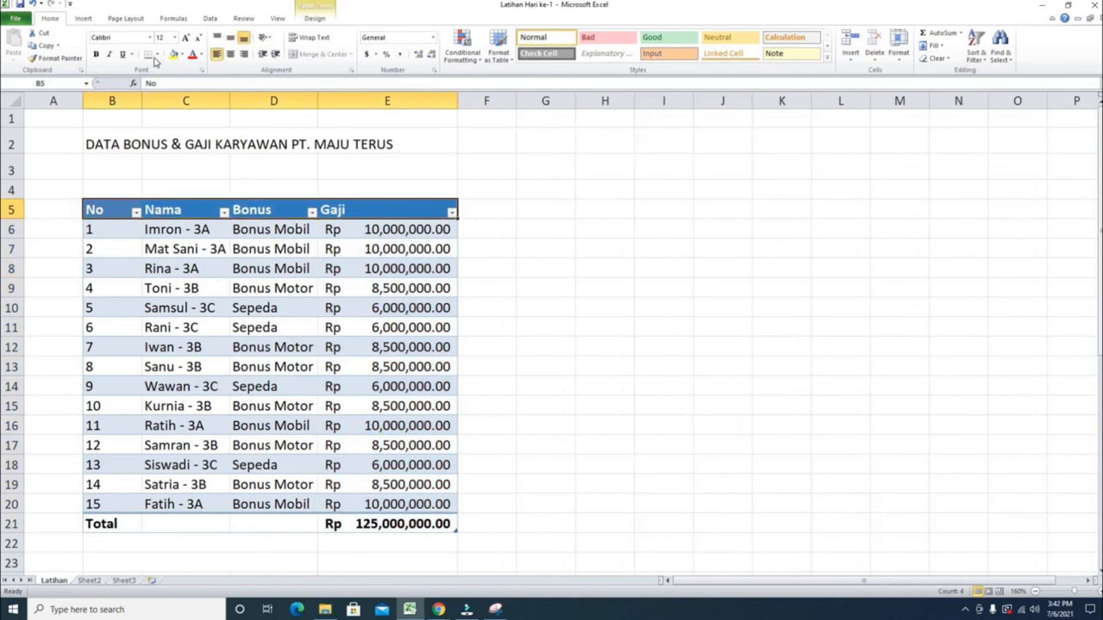
{"action": "left_click", "coordinate": [230, 54]}
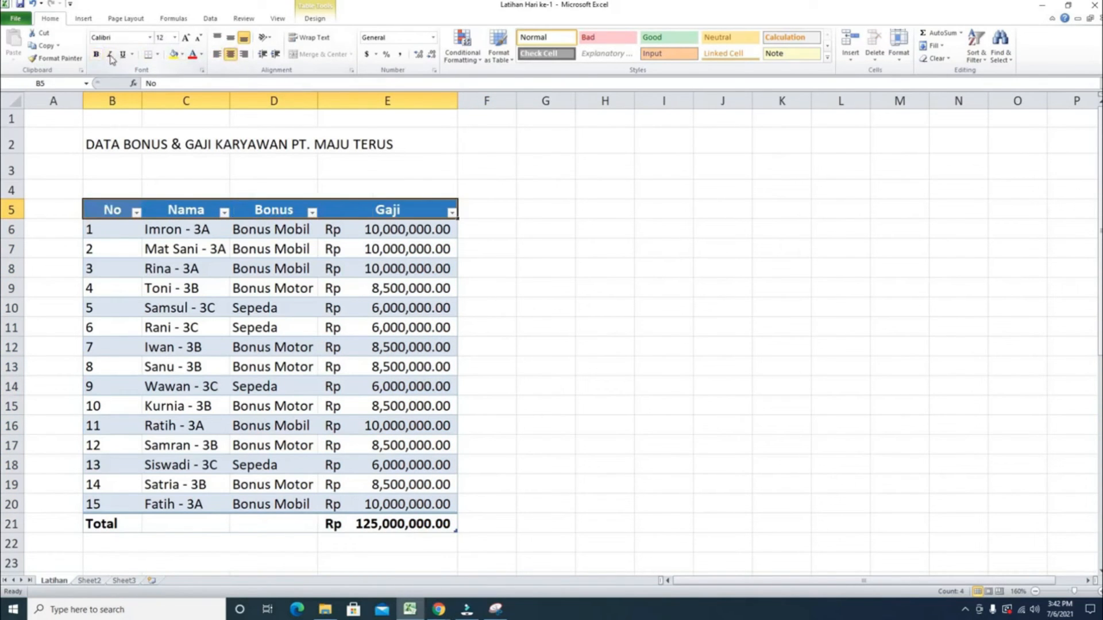
{"action": "left_click", "coordinate": [186, 39]}
{"action": "left_click", "coordinate": [584, 320]}
{"action": "left_click", "coordinate": [573, 412]}
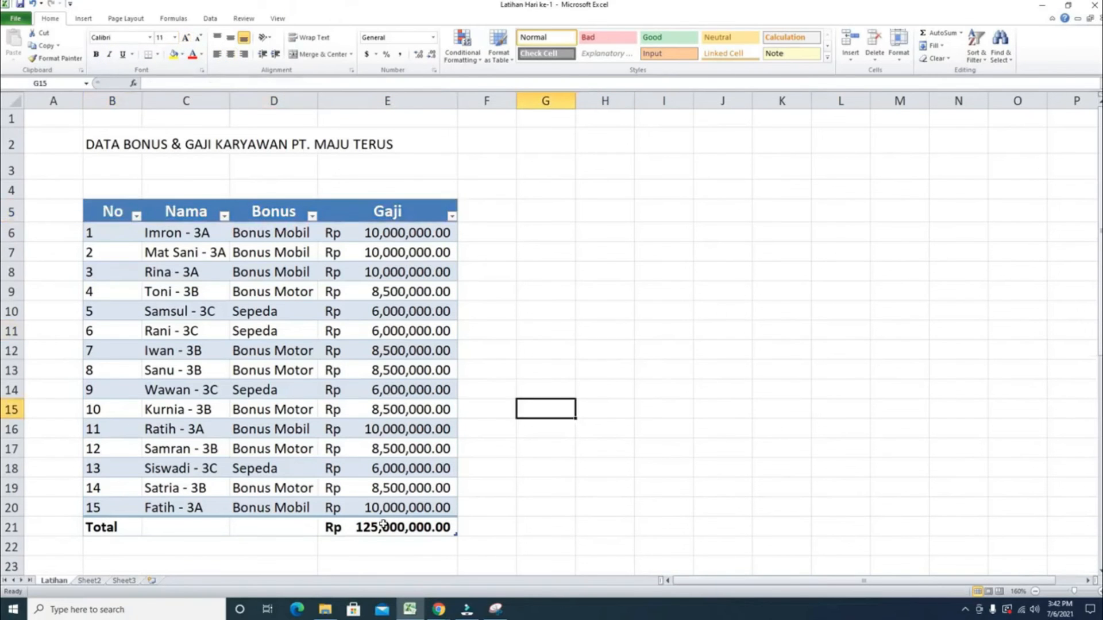
- Cycle the Gaji total row function through Average, Max and Min
{"action": "left_click", "coordinate": [415, 532]}
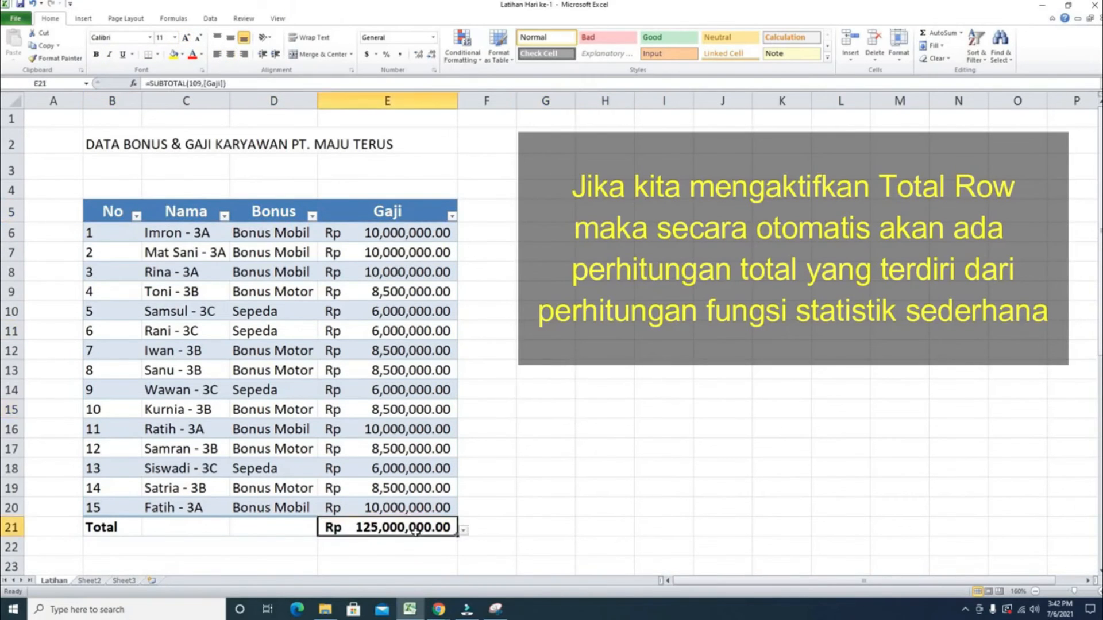
{"action": "scroll", "coordinate": [498, 508], "scroll_direction": "down", "scroll_amount": 2}
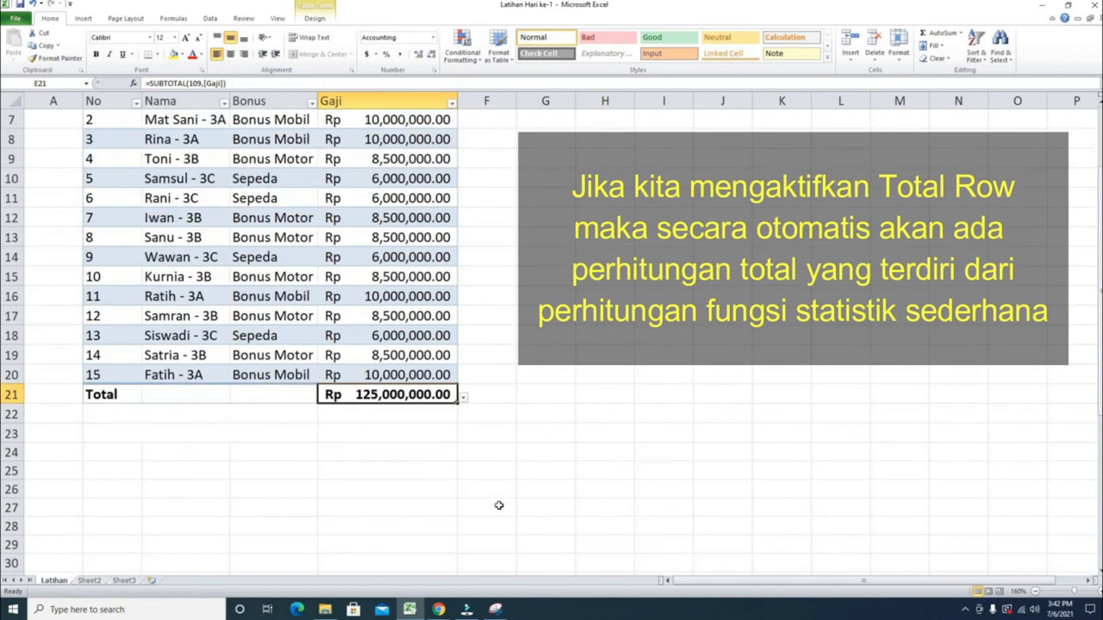
{"action": "scroll", "coordinate": [499, 505], "scroll_direction": "up", "scroll_amount": 1}
{"action": "left_click", "coordinate": [463, 460]}
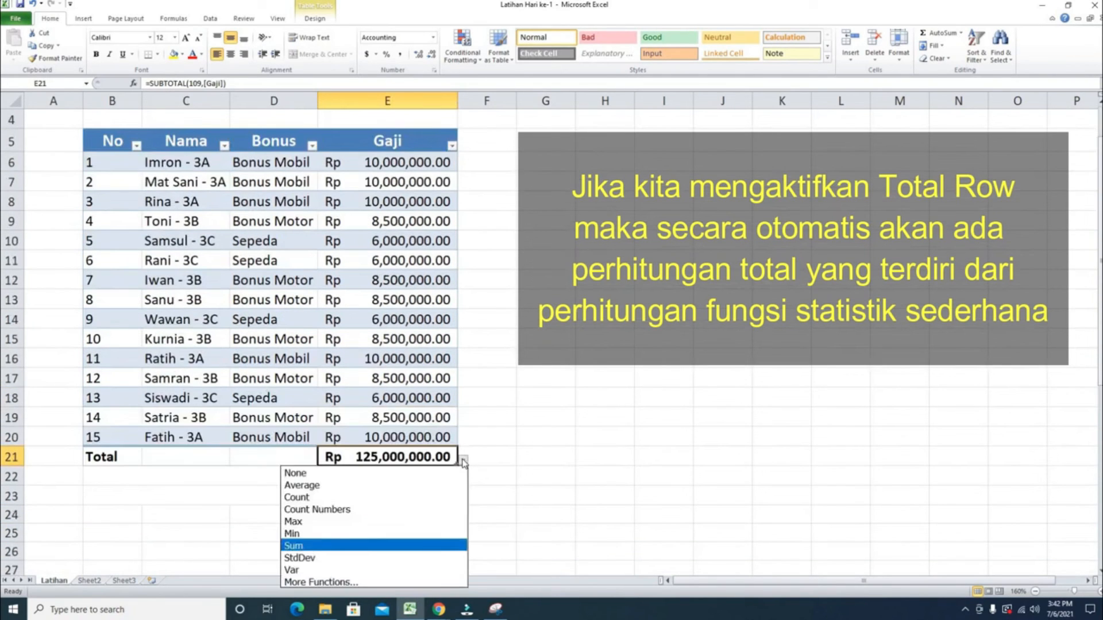
{"action": "left_click", "coordinate": [361, 482]}
{"action": "left_click", "coordinate": [462, 460]}
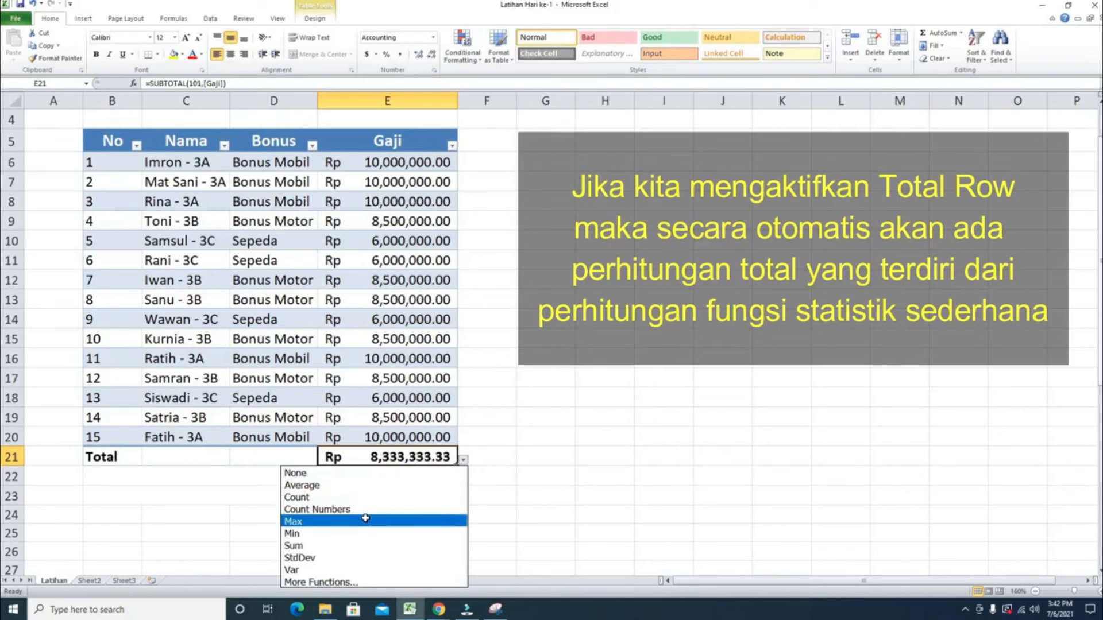
{"action": "left_click", "coordinate": [367, 521]}
{"action": "left_click", "coordinate": [463, 460]}
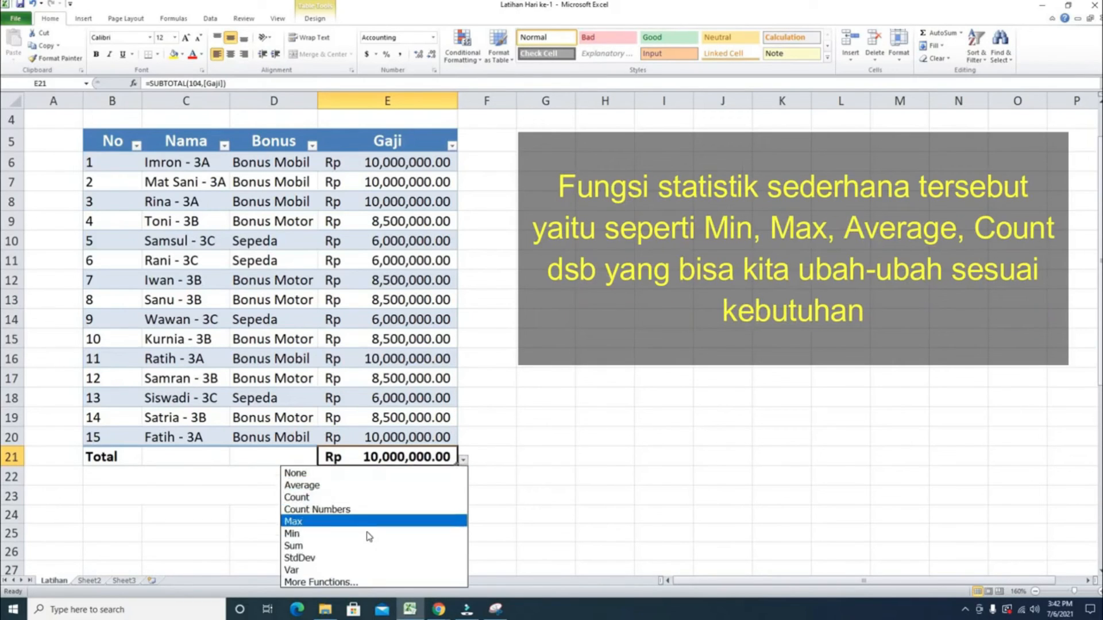
{"action": "left_click", "coordinate": [365, 533]}
- Switch the Gaji total row function to Count, then back to Sum
{"action": "left_click", "coordinate": [464, 461]}
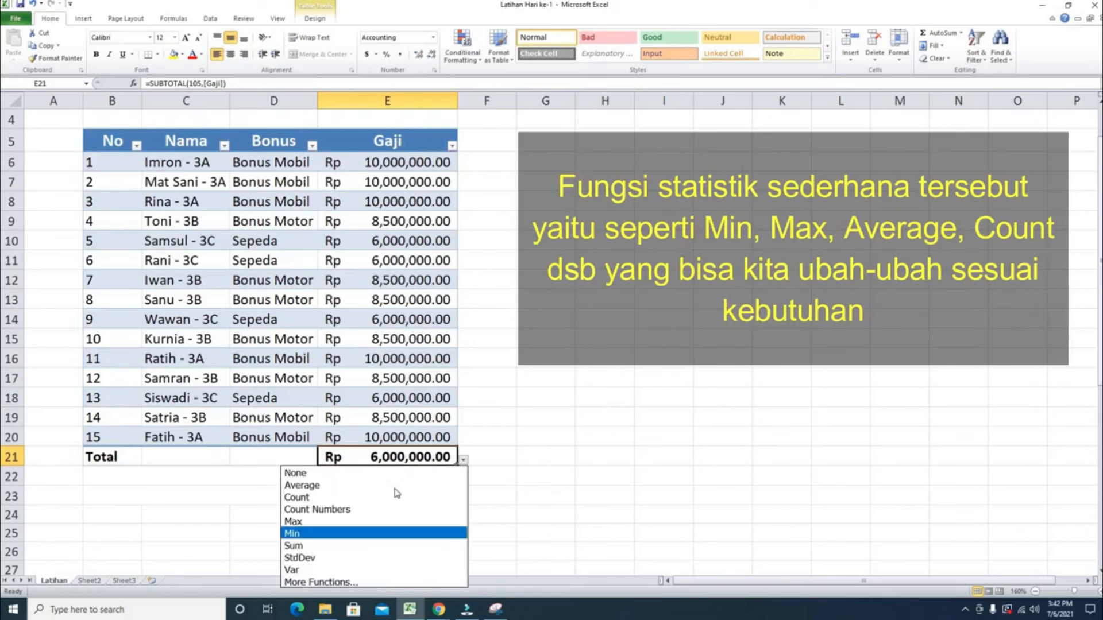
{"action": "left_click", "coordinate": [380, 498]}
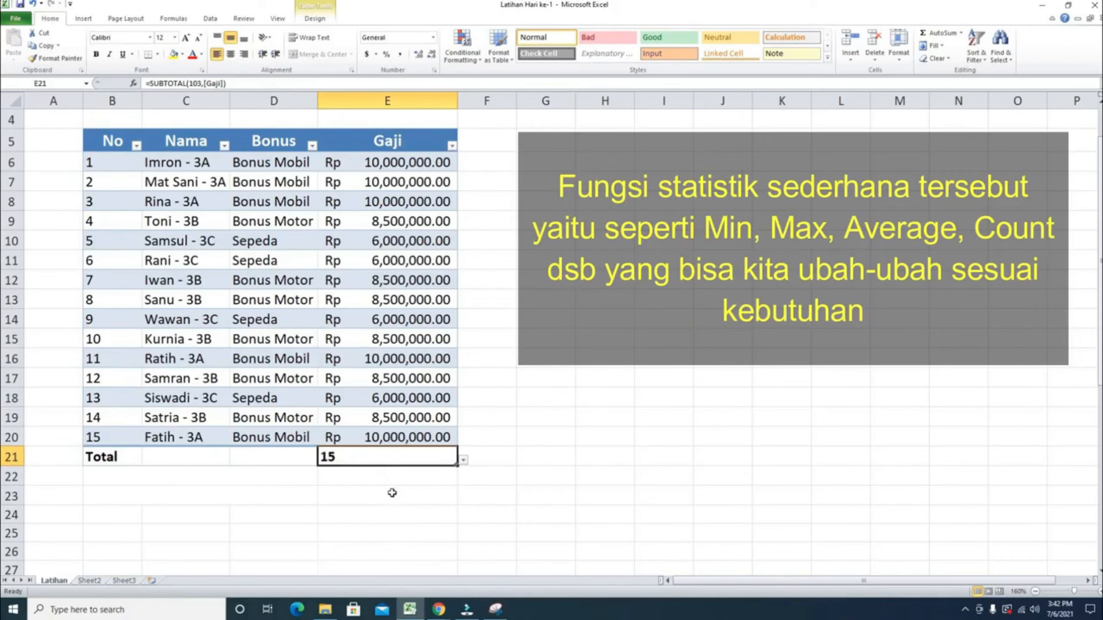
{"action": "left_click", "coordinate": [463, 461]}
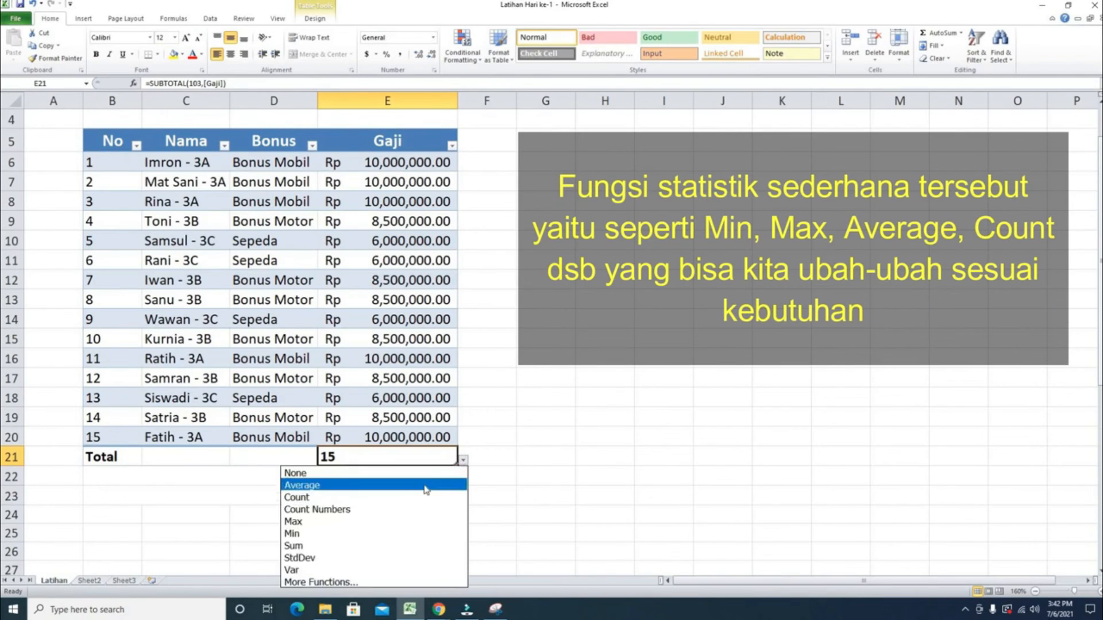
{"action": "left_click", "coordinate": [400, 546]}
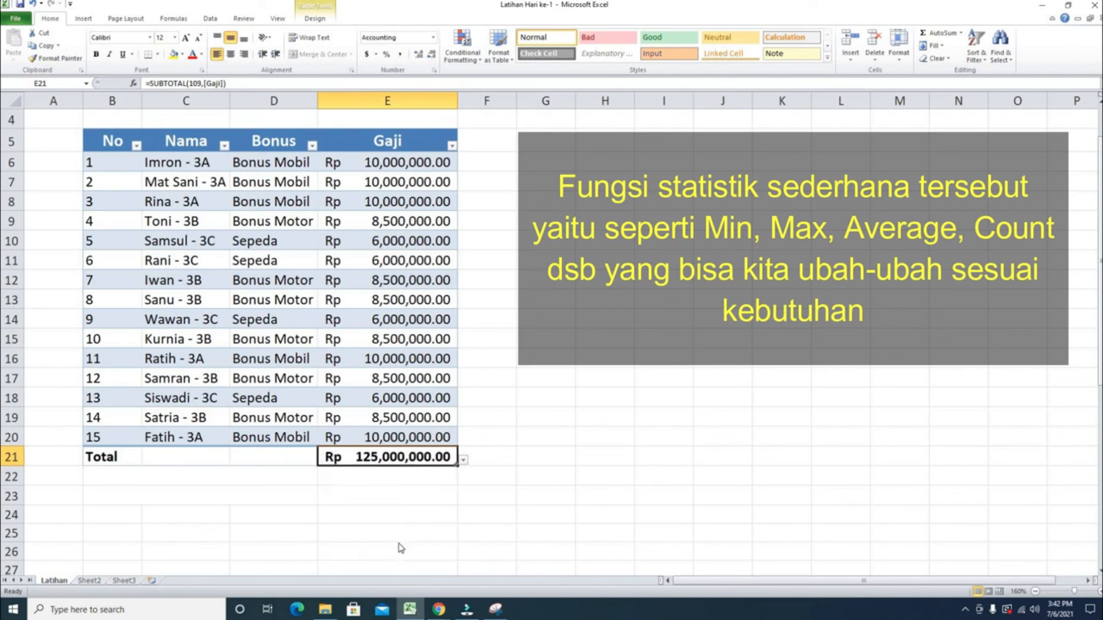
- Select the whole table B5:E21 and apply Table Style Medium 1
{"action": "left_click", "coordinate": [521, 401]}
{"action": "scroll", "coordinate": [440, 379], "scroll_direction": "up", "scroll_amount": 1}
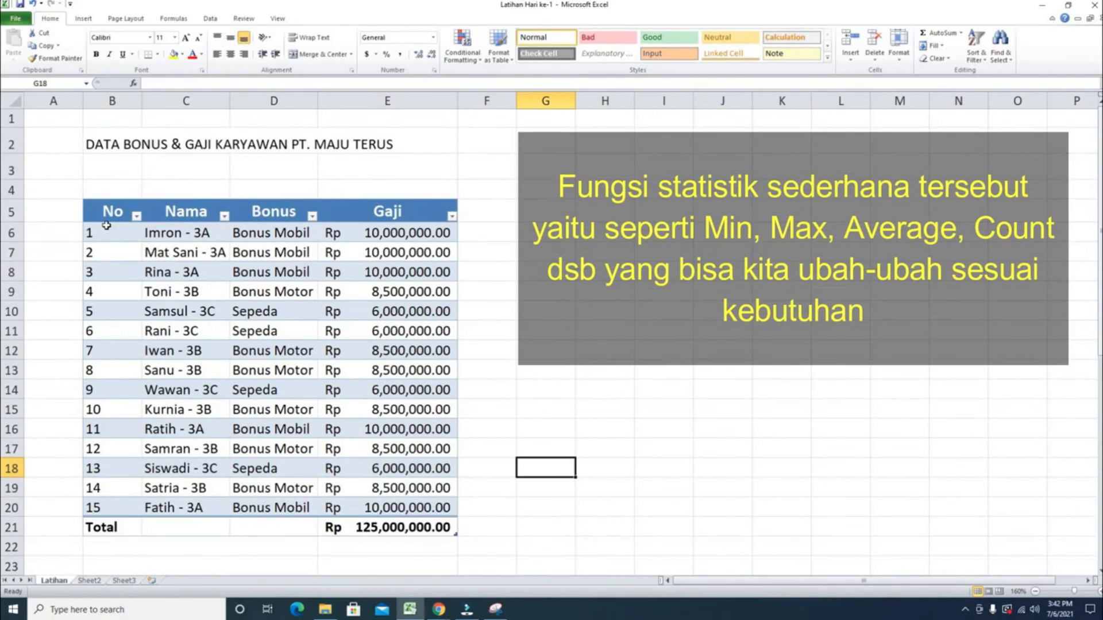
{"action": "left_click_drag", "start_coordinate": [107, 212], "coordinate": [402, 527]}
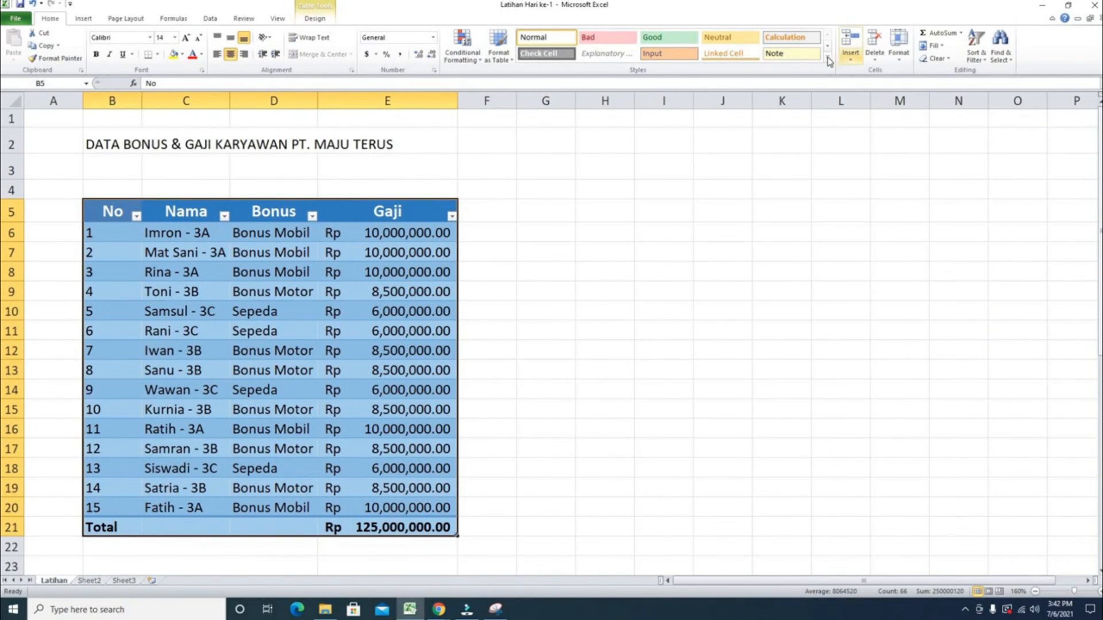
{"action": "left_click", "coordinate": [323, 13]}
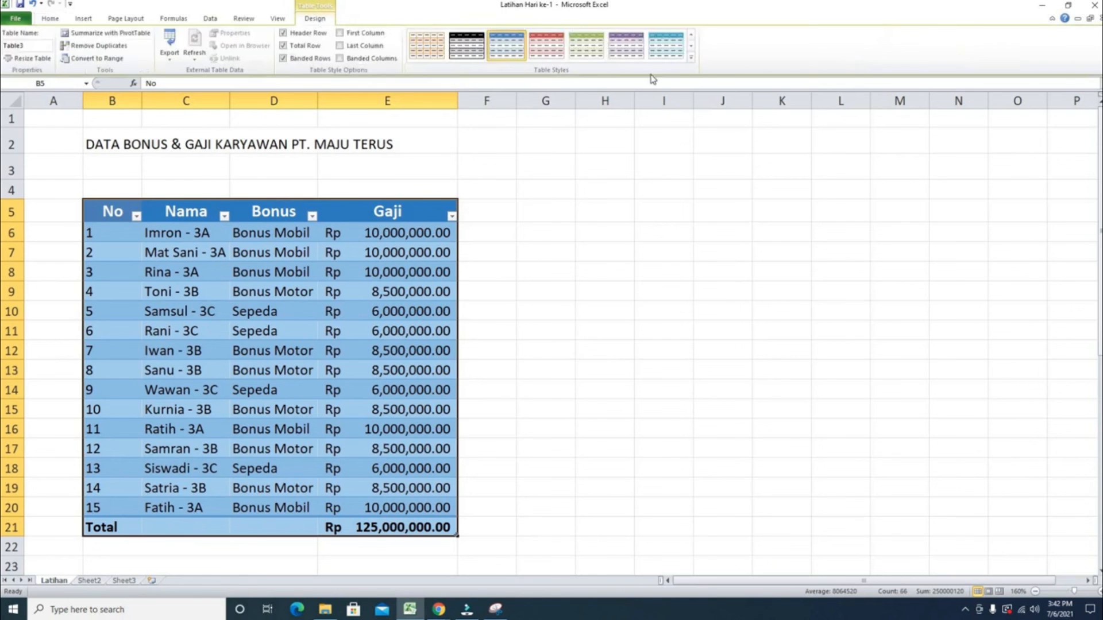
{"action": "left_click", "coordinate": [691, 59]}
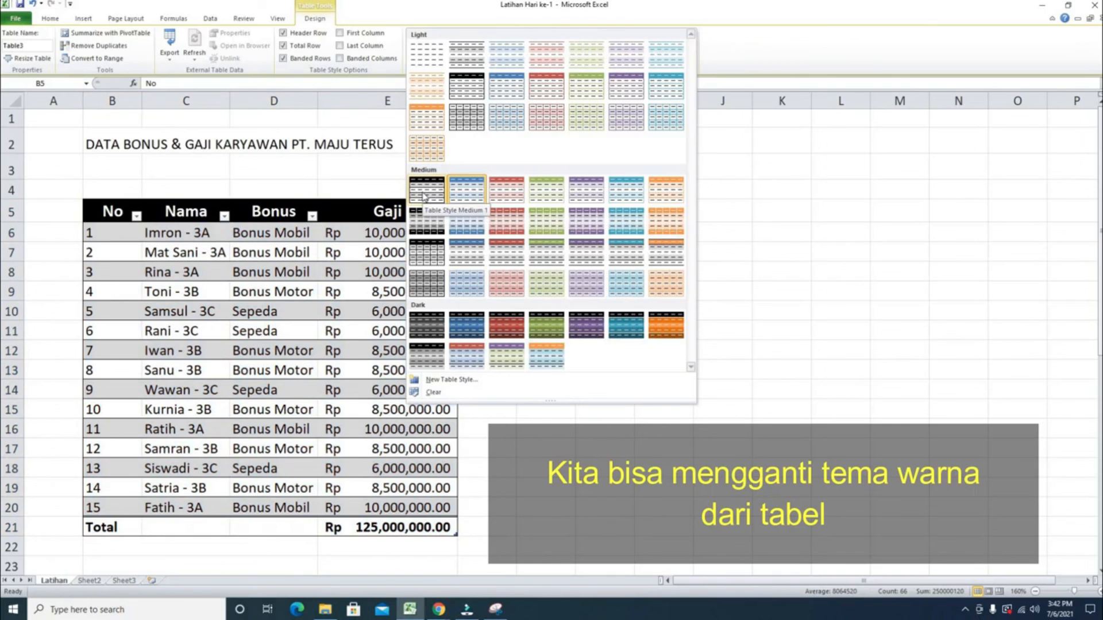
{"action": "left_click", "coordinate": [422, 191]}
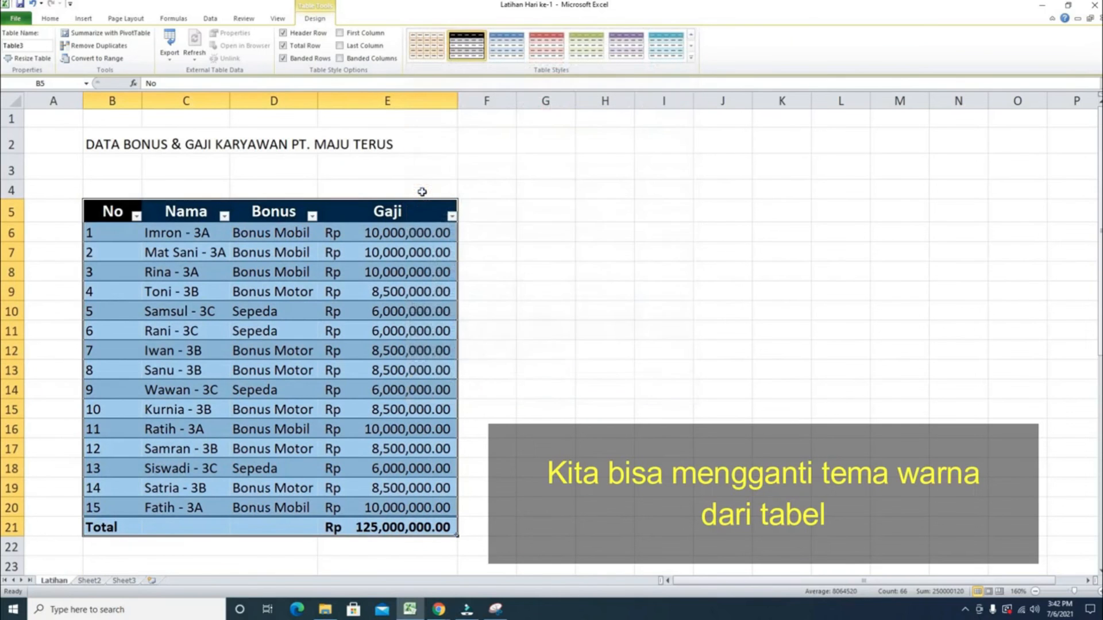
- Apply the dark teal table style from the style gallery to the table
{"action": "left_click", "coordinate": [691, 57]}
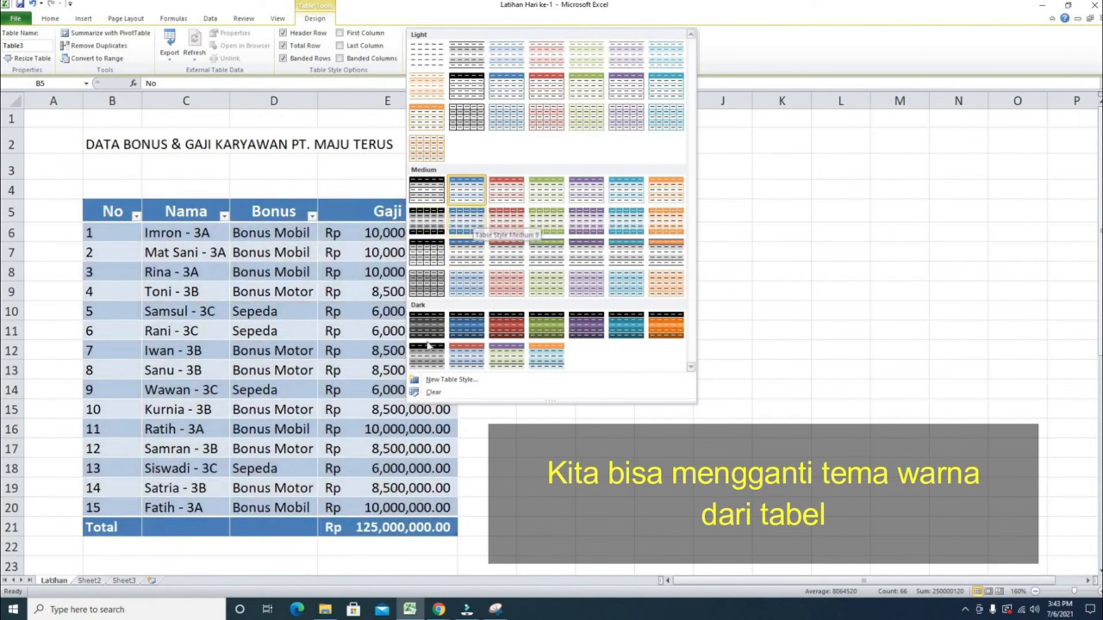
{"action": "key", "text": "Escape"}
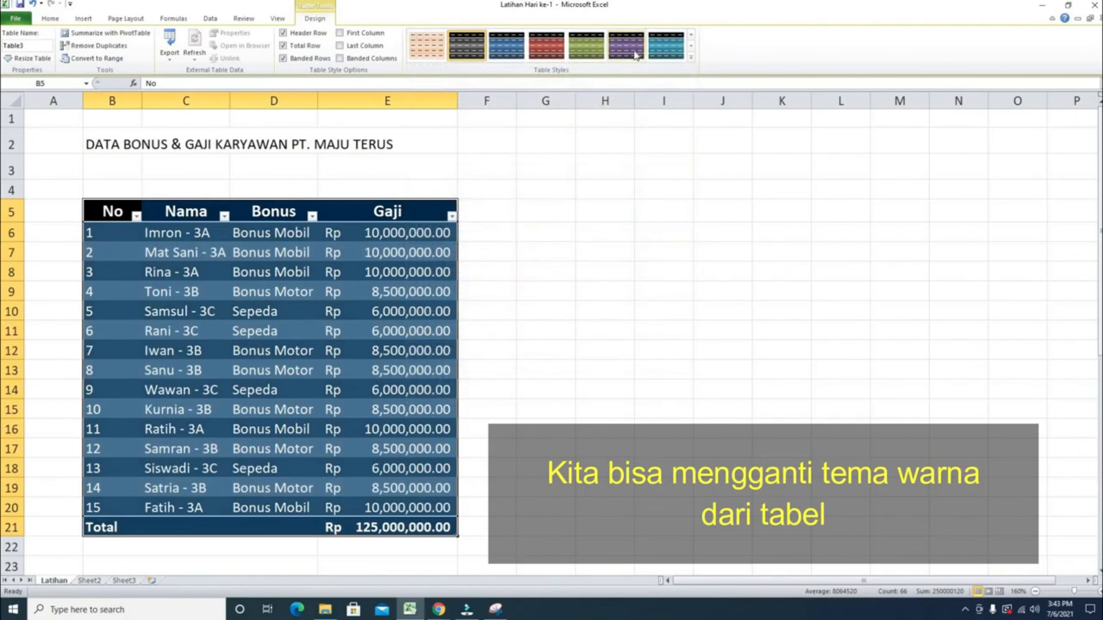
{"action": "left_click", "coordinate": [665, 50]}
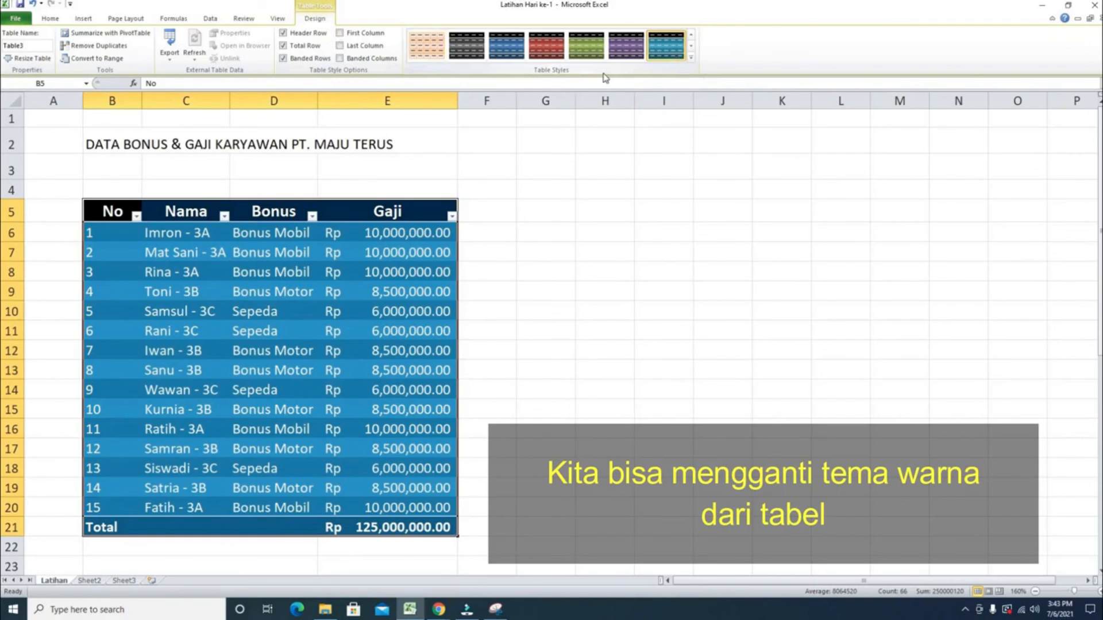
- Apply the dark red table style from the Dark group to the table
{"action": "left_click", "coordinate": [691, 57]}
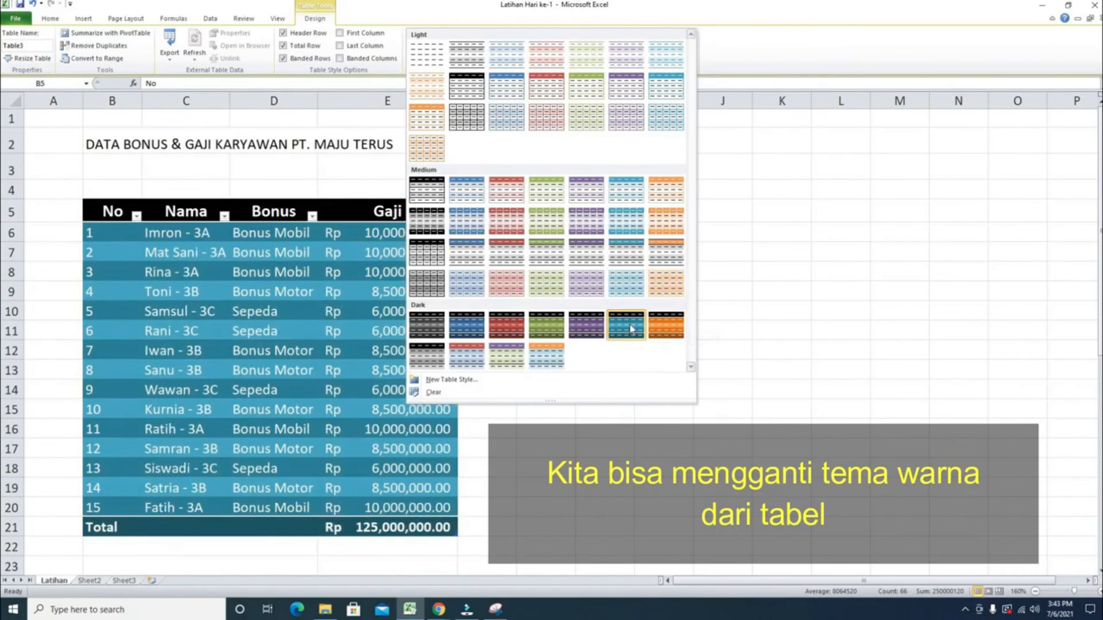
{"action": "left_click", "coordinate": [503, 326]}
{"action": "left_click", "coordinate": [725, 291]}
{"action": "left_click", "coordinate": [691, 382]}
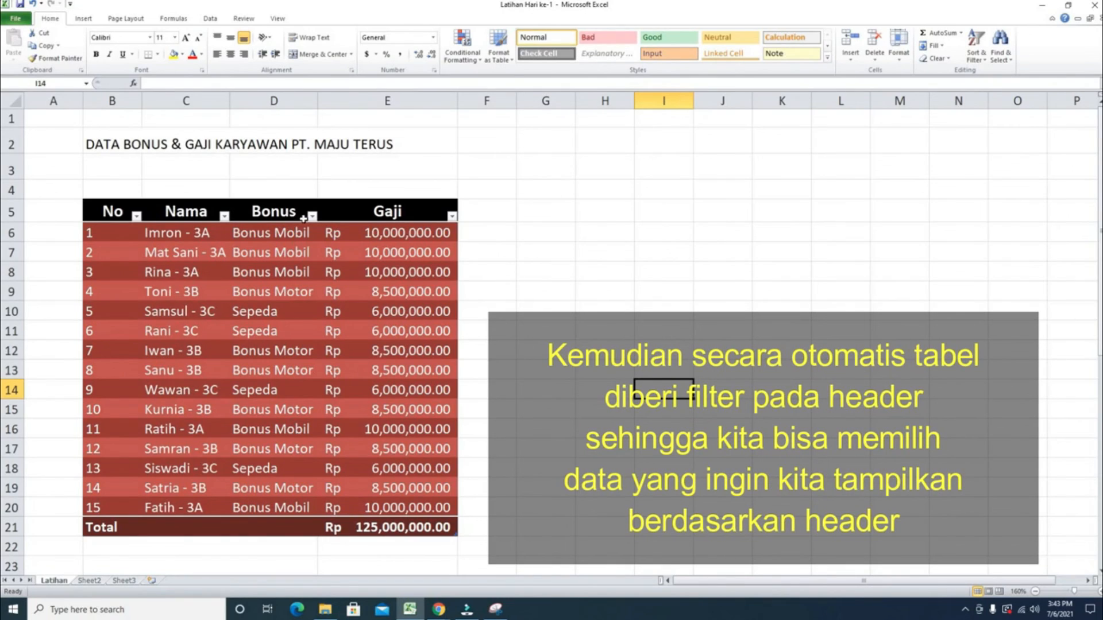
- Filter the Gaji column to show only the Rp6,000,000.00 salaries
{"action": "left_click", "coordinate": [452, 217]}
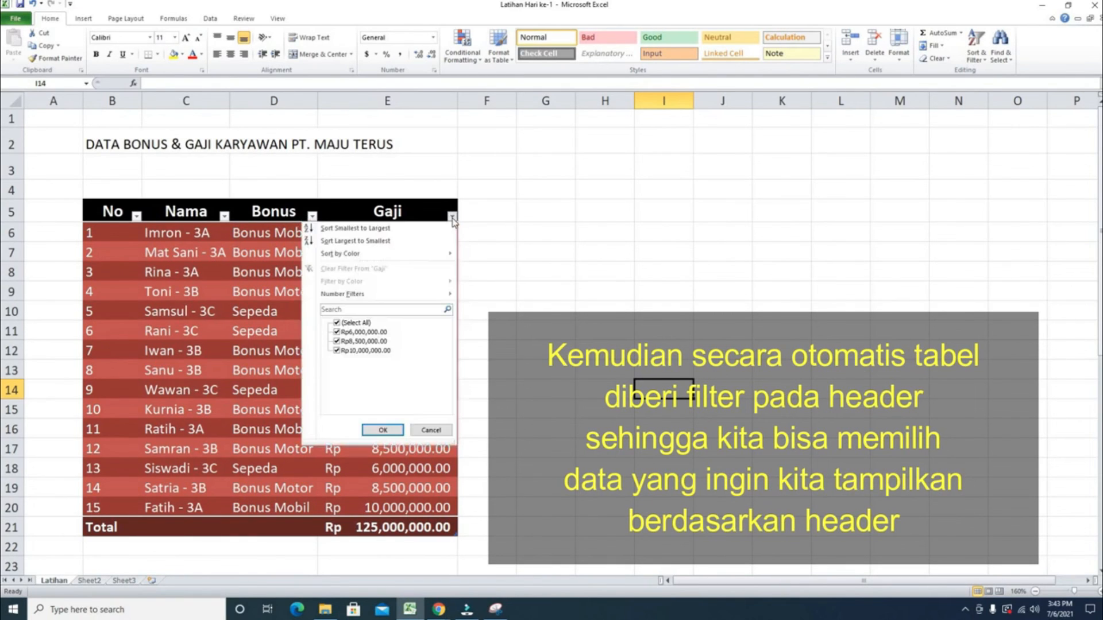
{"action": "left_click", "coordinate": [337, 323]}
{"action": "left_click", "coordinate": [337, 332]}
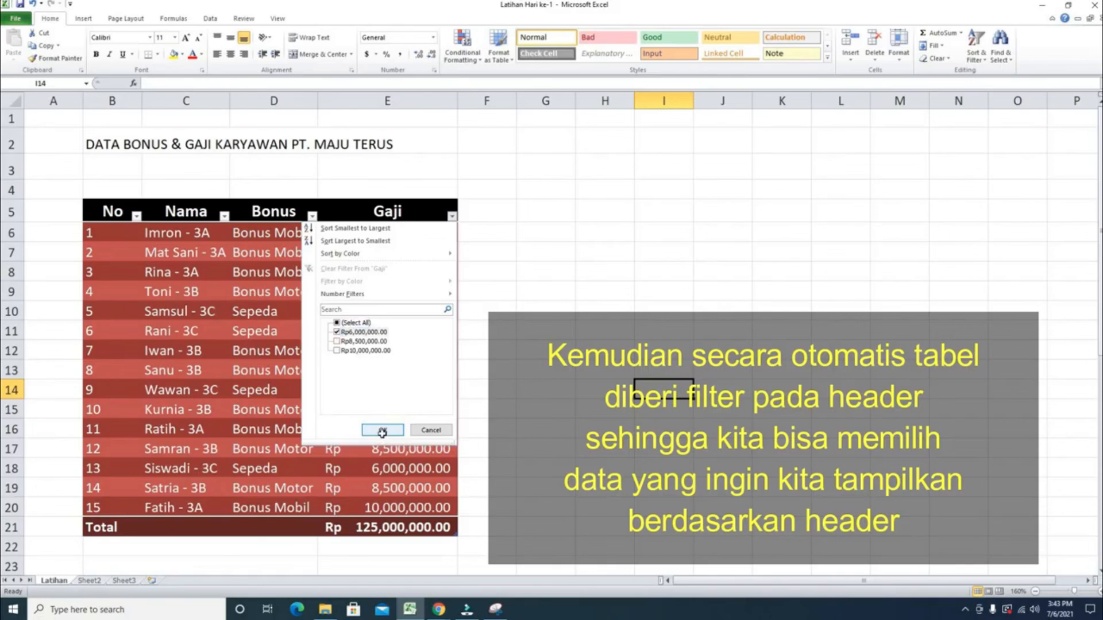
{"action": "left_click", "coordinate": [382, 431]}
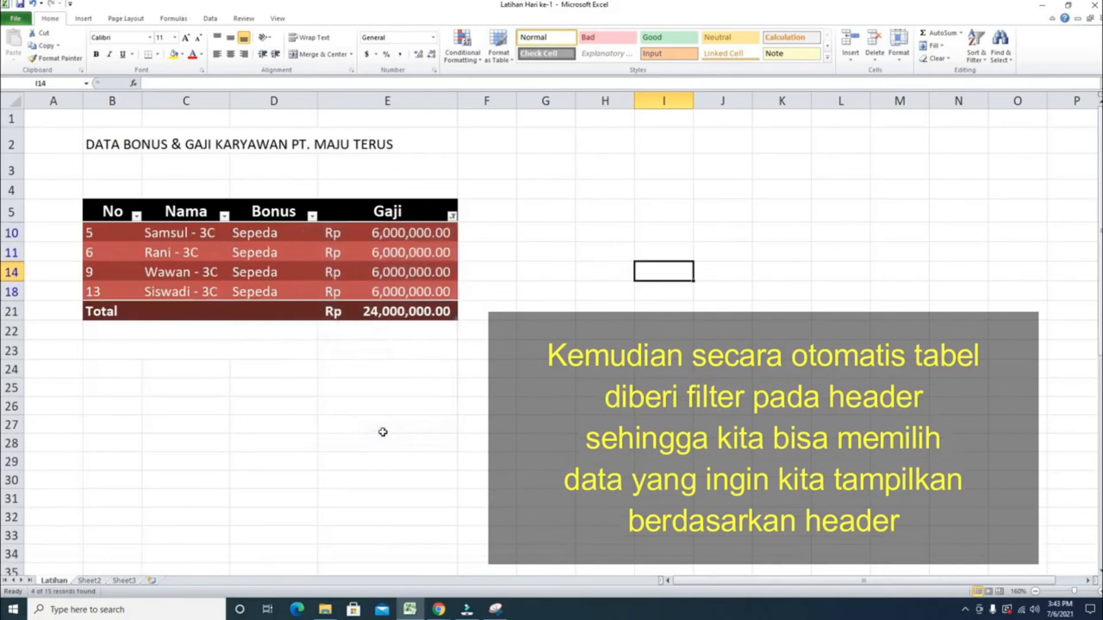
- Reselect all Gaji values in the filter to show every row again
{"action": "left_click", "coordinate": [453, 219]}
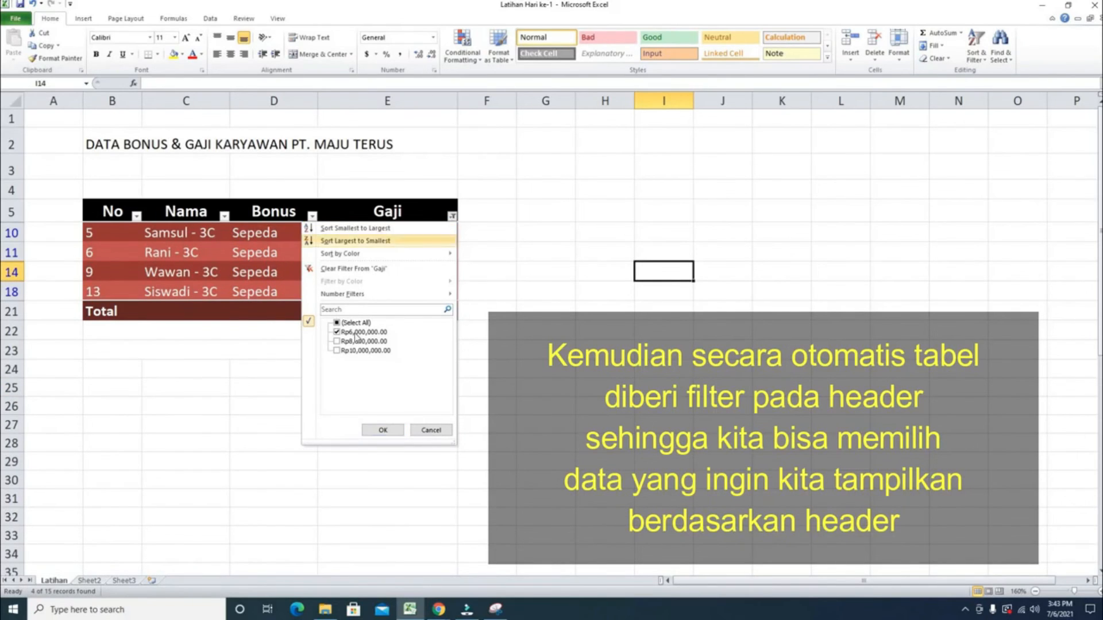
{"action": "left_click", "coordinate": [337, 323]}
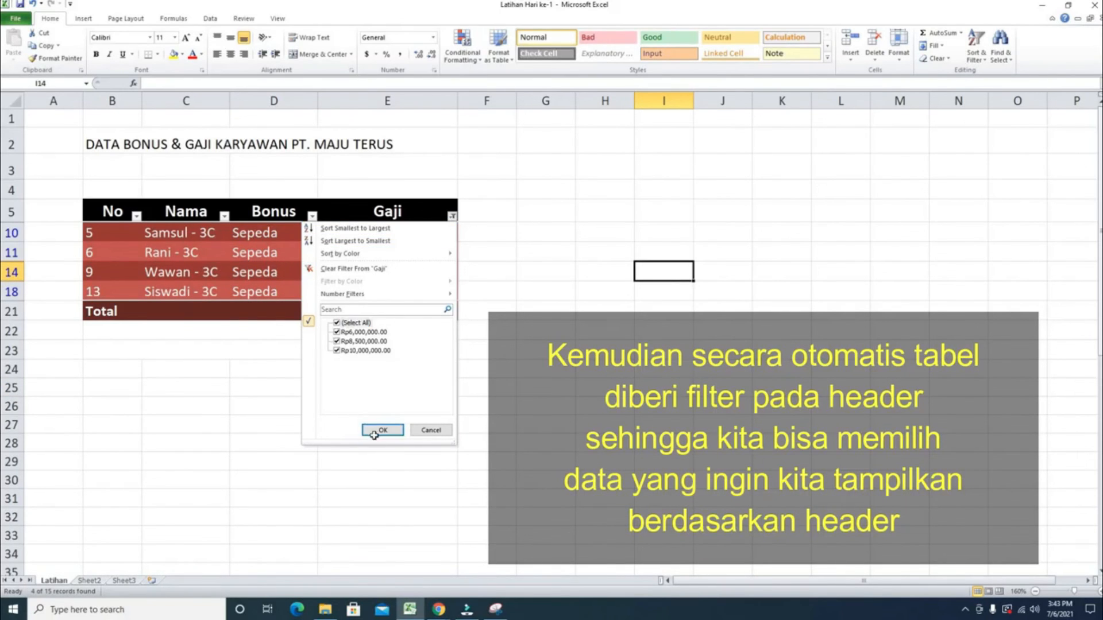
{"action": "left_click", "coordinate": [376, 432]}
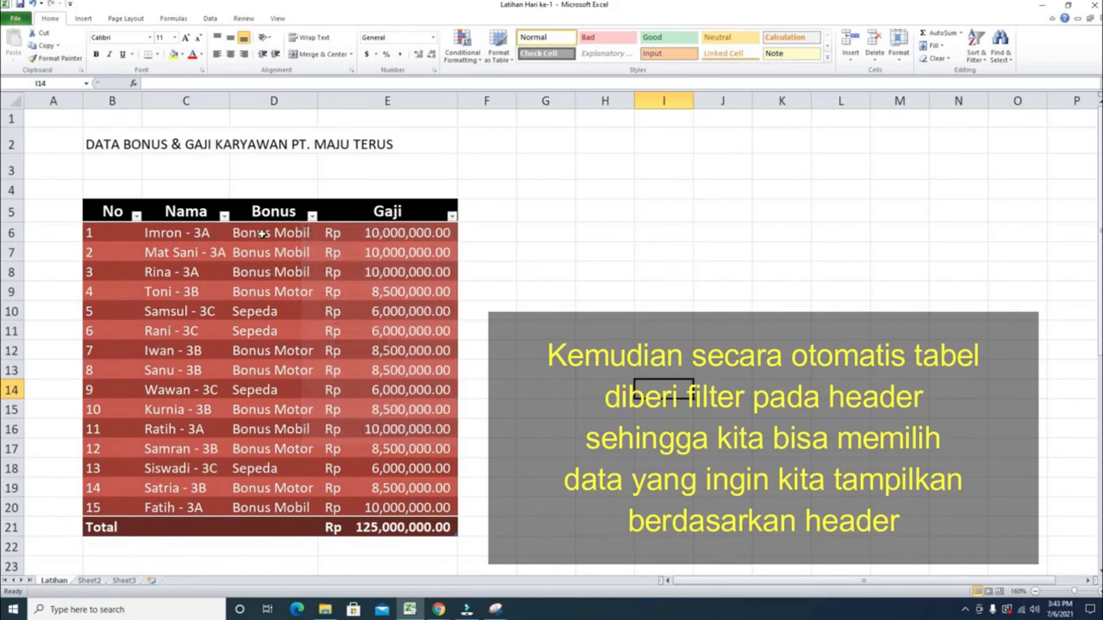
- Filter the Bonus column to show only Bonus Mobil rows
{"action": "left_click", "coordinate": [313, 217]}
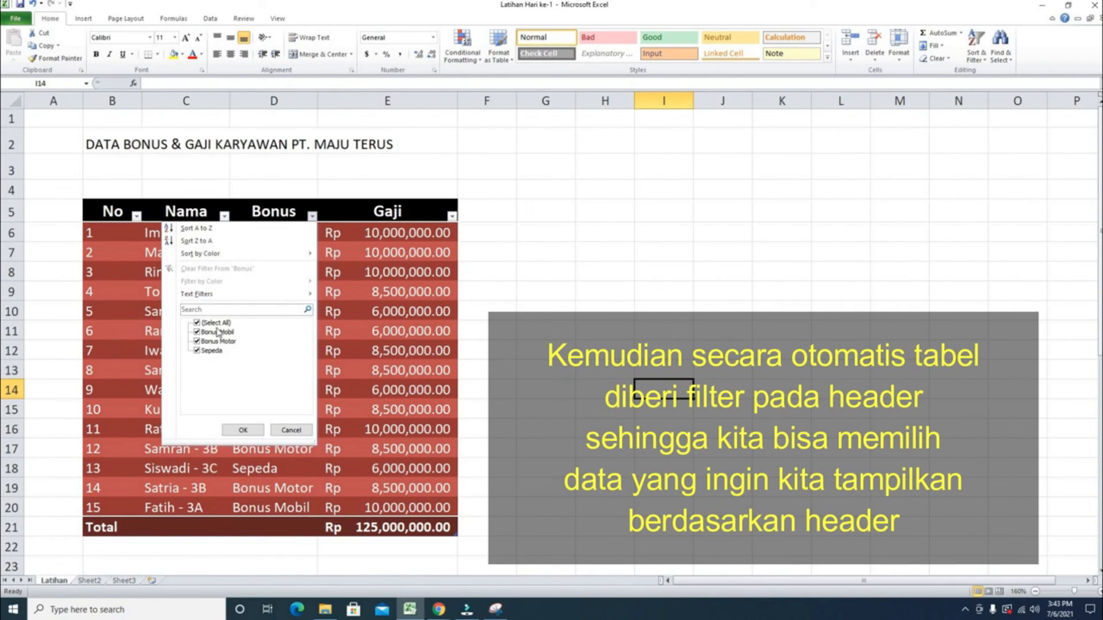
{"action": "left_click", "coordinate": [216, 323]}
{"action": "left_click", "coordinate": [218, 332]}
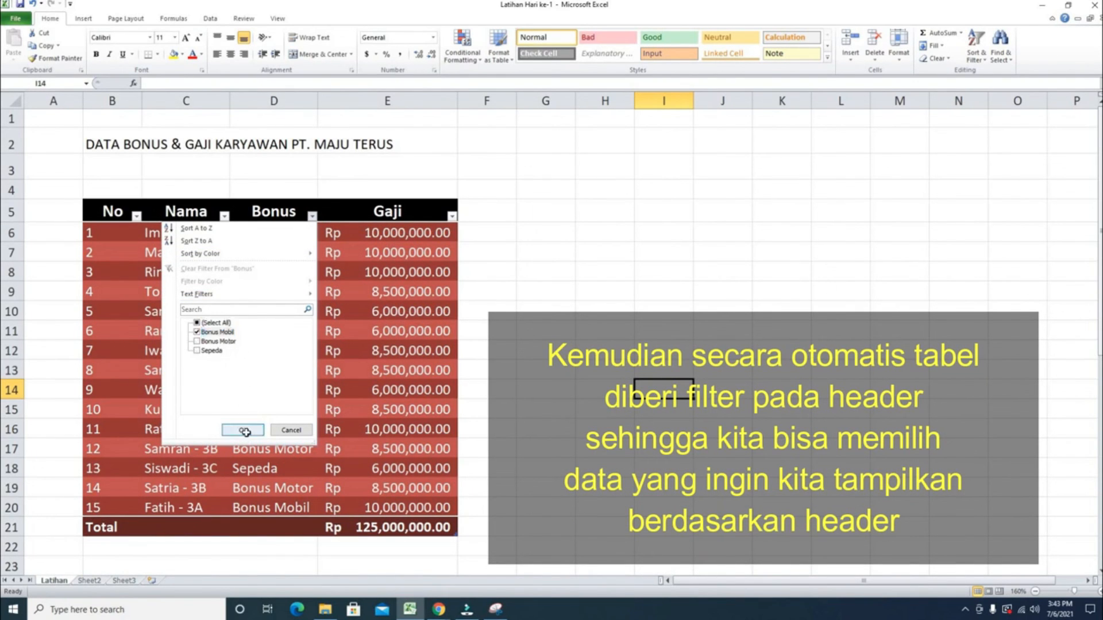
{"action": "left_click", "coordinate": [243, 431]}
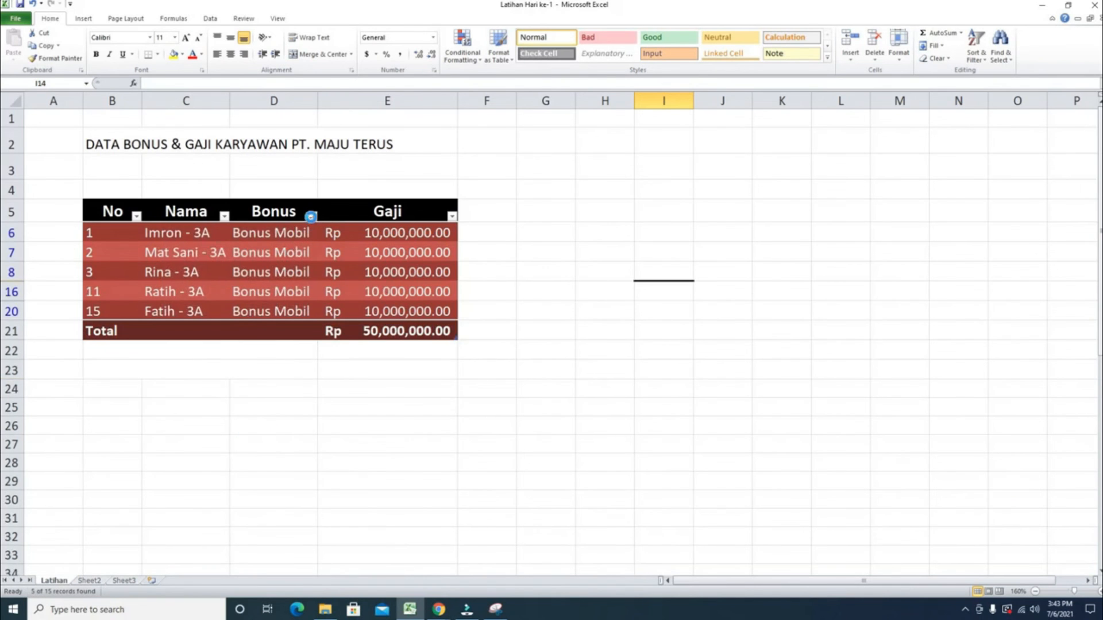
- Reselect all Bonus values in the filter to show every row again
{"action": "left_click", "coordinate": [312, 216]}
{"action": "left_click", "coordinate": [216, 323]}
{"action": "left_click", "coordinate": [243, 430]}
{"action": "left_click", "coordinate": [606, 306]}
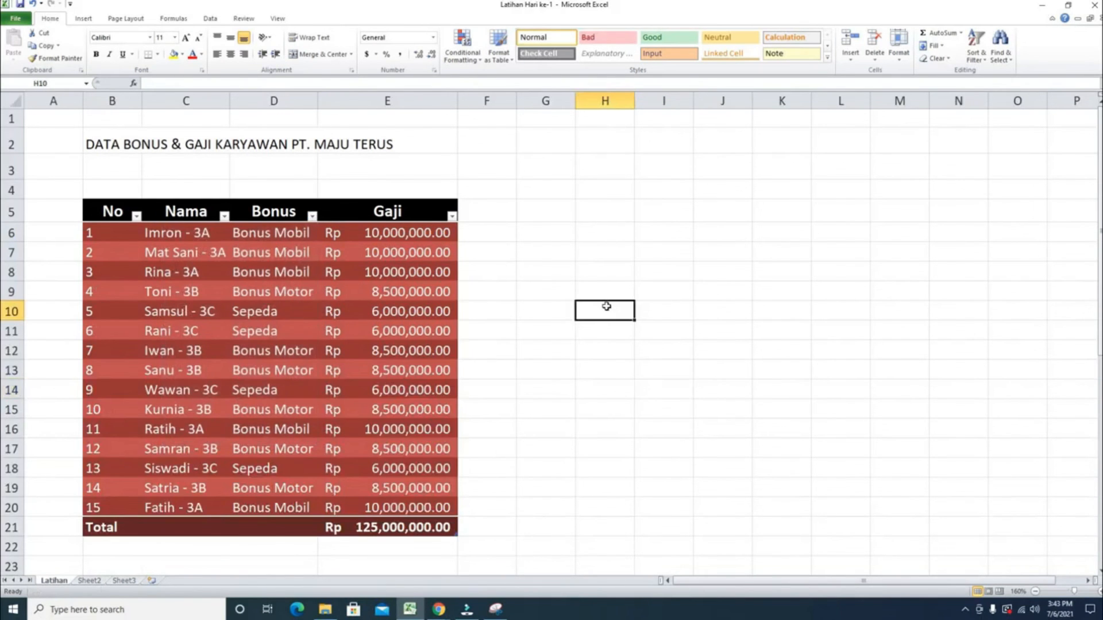